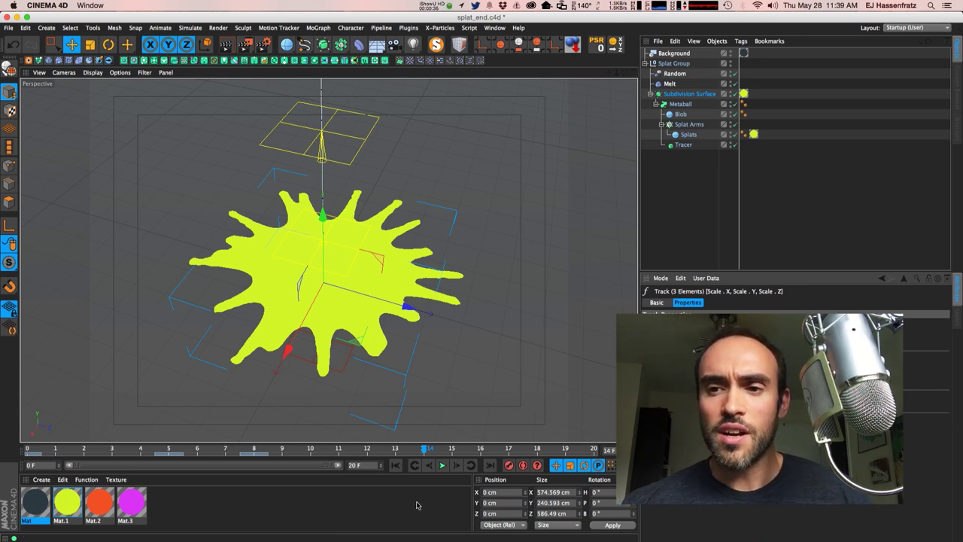
- Play back the finished splat animation to preview the target effect
left_click(395, 465)
left_click(442, 465)
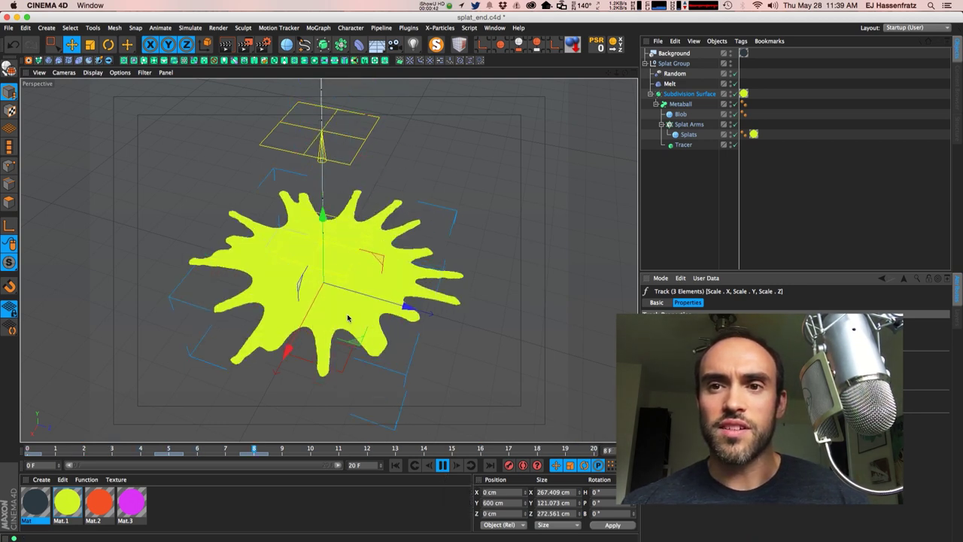
left_click(700, 124)
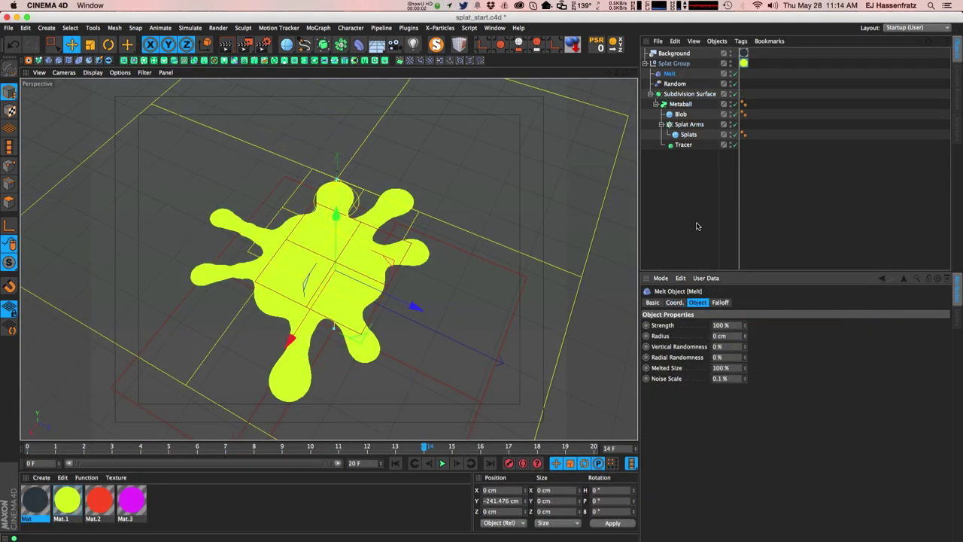
- Delete the Splat Group with all its children and add a sphere below Background in the object hierarchy
left_click_drag(697, 224, 658, 65)
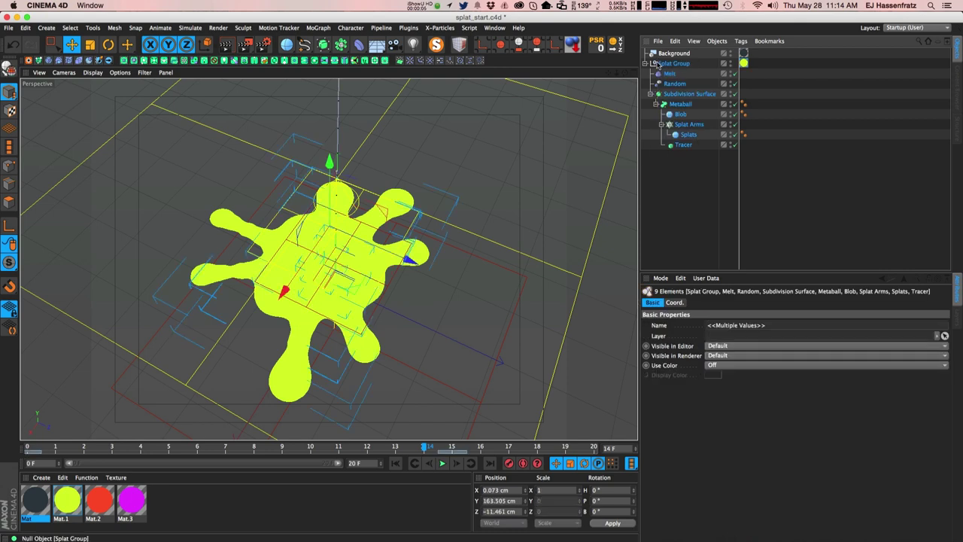
key("Delete")
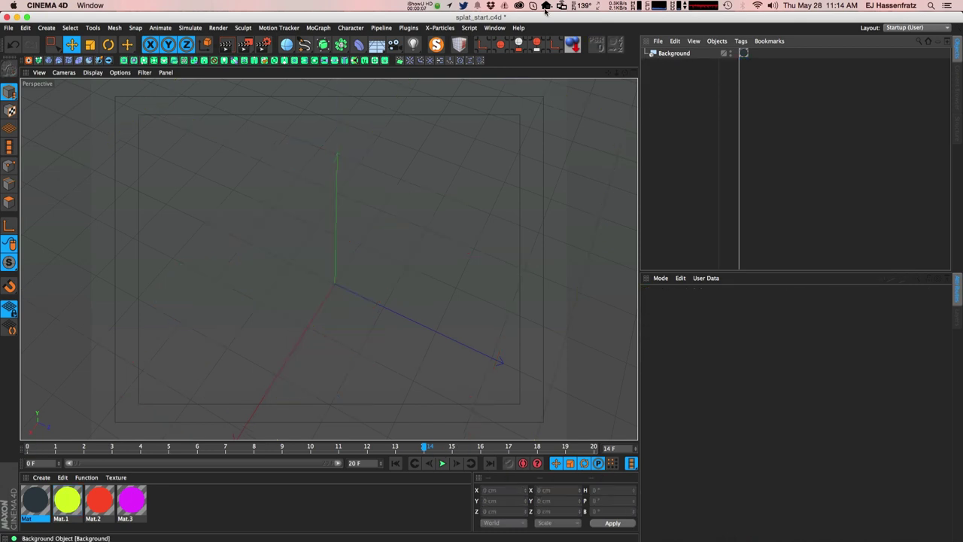
left_click(287, 45)
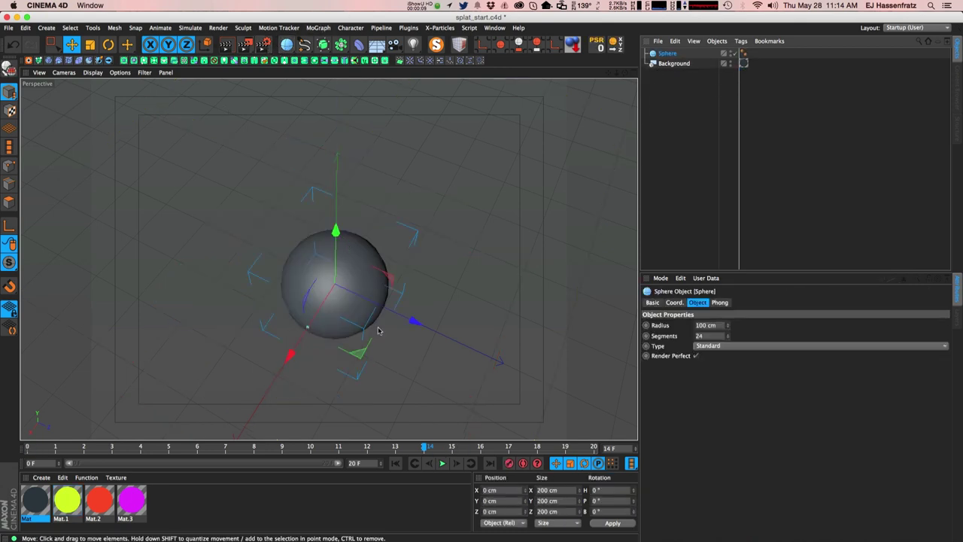
middle_click_drag(380, 331, 379, 308, "alt")
left_click_drag(660, 54, 665, 90)
- Apply the yellow-green Mat.1 material to the sphere and rename the sphere Blob
left_click_drag(67, 500, 670, 63)
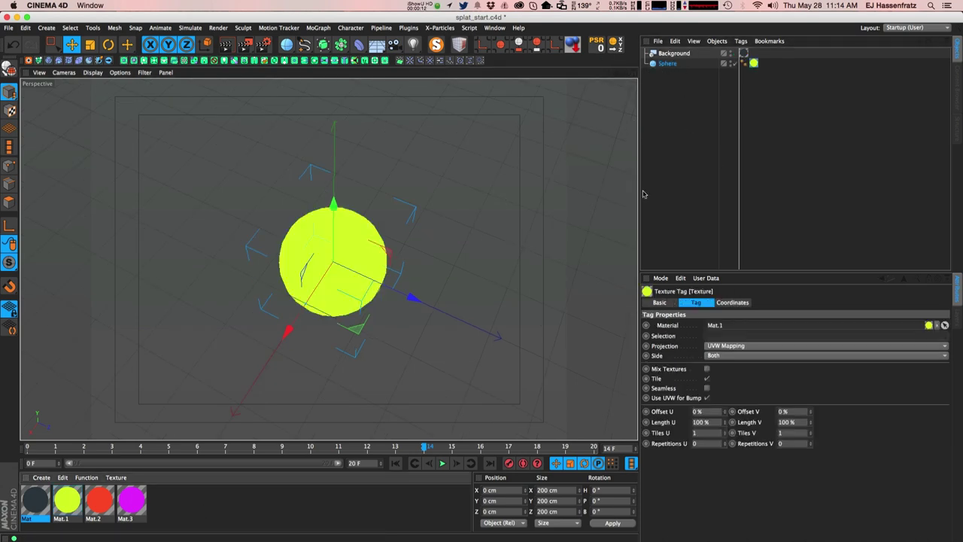
double_click(667, 63)
type("BLob")
key("Return")
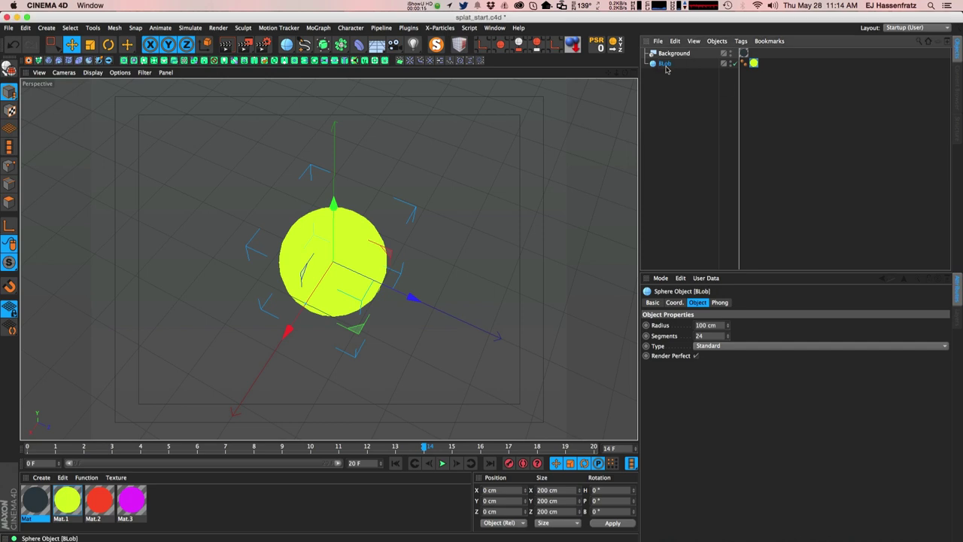
double_click(666, 65)
type("Blob")
key("Return")
- Set the Blob sphere's radius to 50 cm
left_click_drag(728, 330, 704, 333)
type("50")
key("Return")
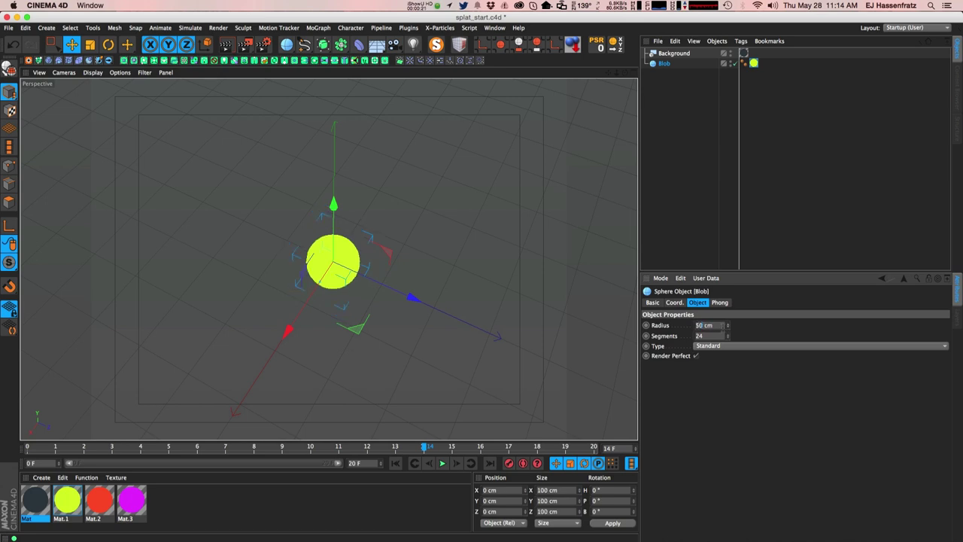
scroll(335, 265, "up", 5)
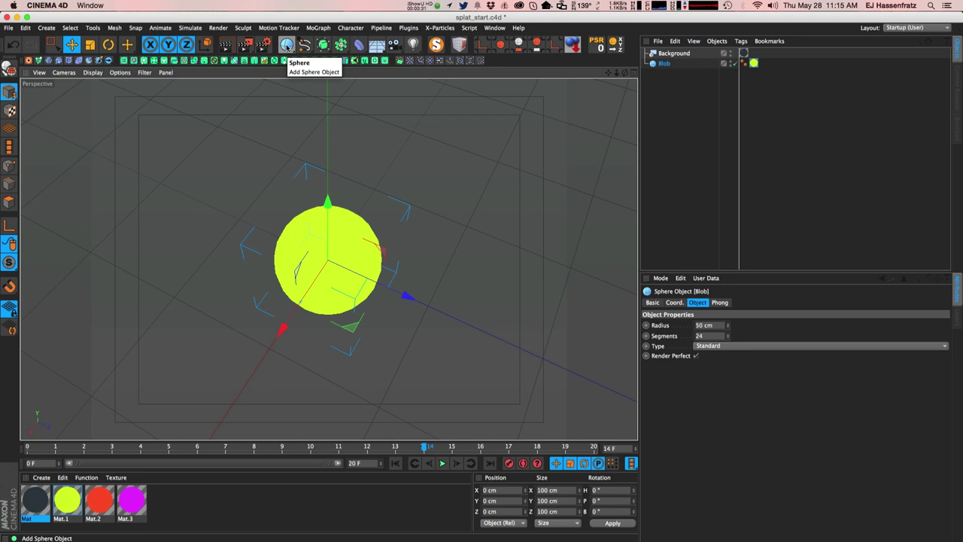
- Duplicate the Blob sphere and rename the copy Splats
left_click_drag(664, 64, 669, 74, "ctrl")
double_click(665, 74)
type("splats")
key("Return")
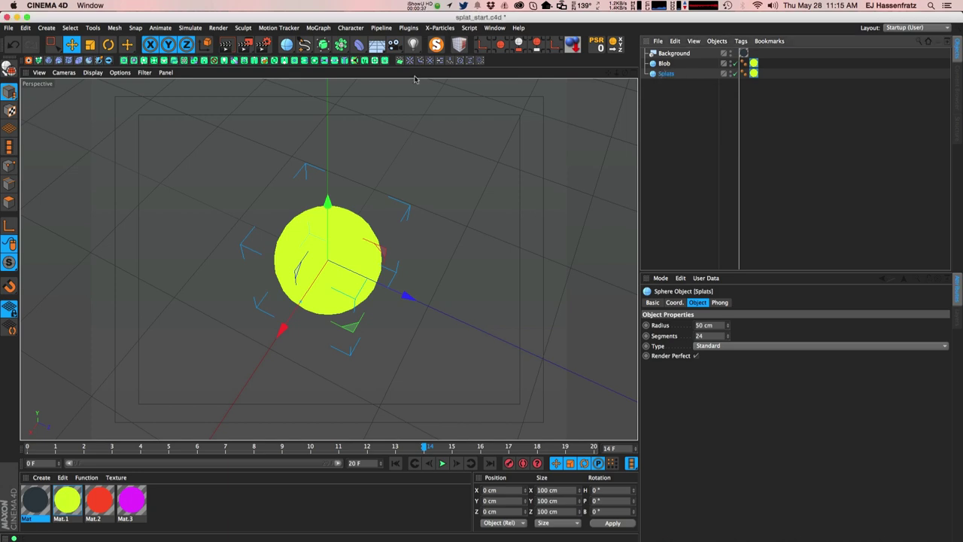
- Add a MoGraph Cloner below Blob and make the Splats sphere its child
left_click(318, 27)
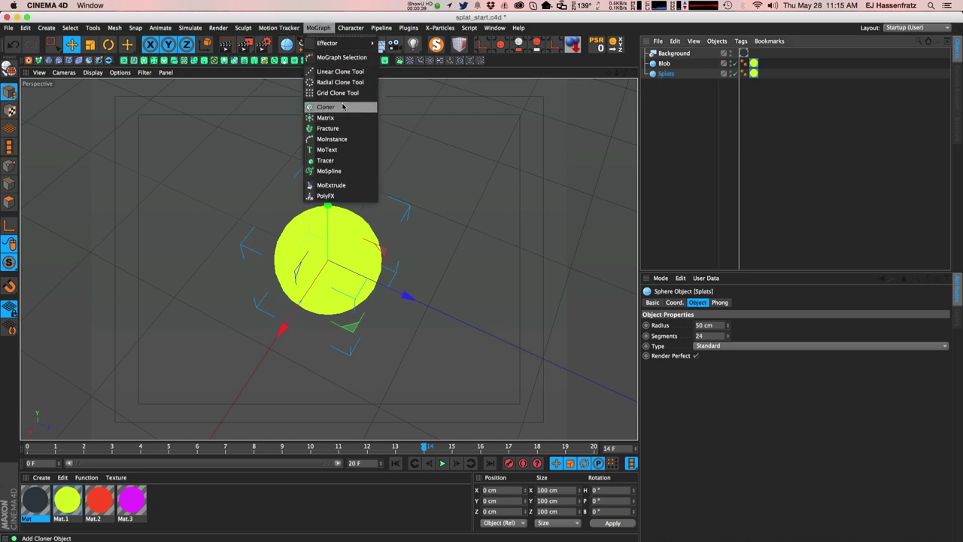
left_click(325, 106)
left_click_drag(669, 54, 670, 79)
left_click_drag(667, 84, 675, 73)
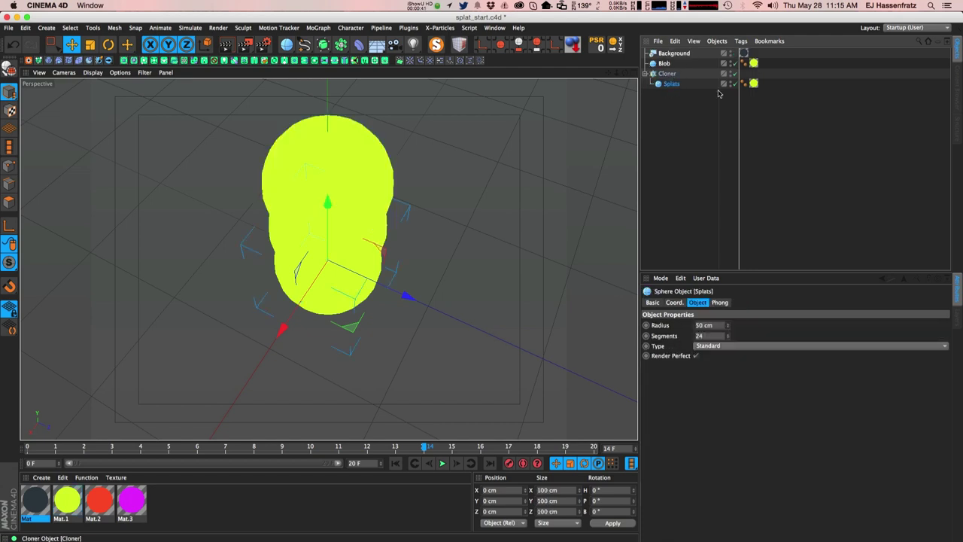
- Set the Cloner to Radial mode and orient its clones on the XZ plane
left_click(667, 73)
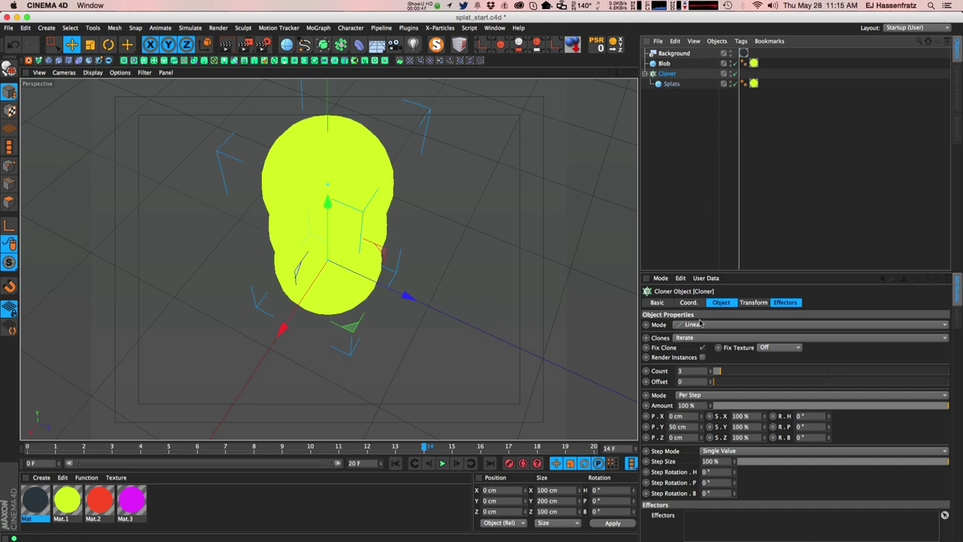
left_click(691, 324)
left_click(692, 356)
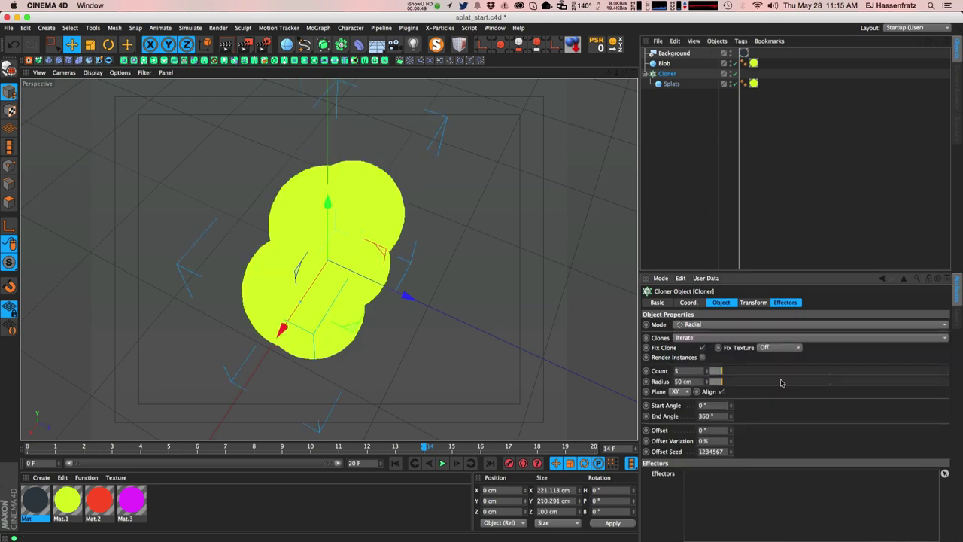
left_click(681, 391)
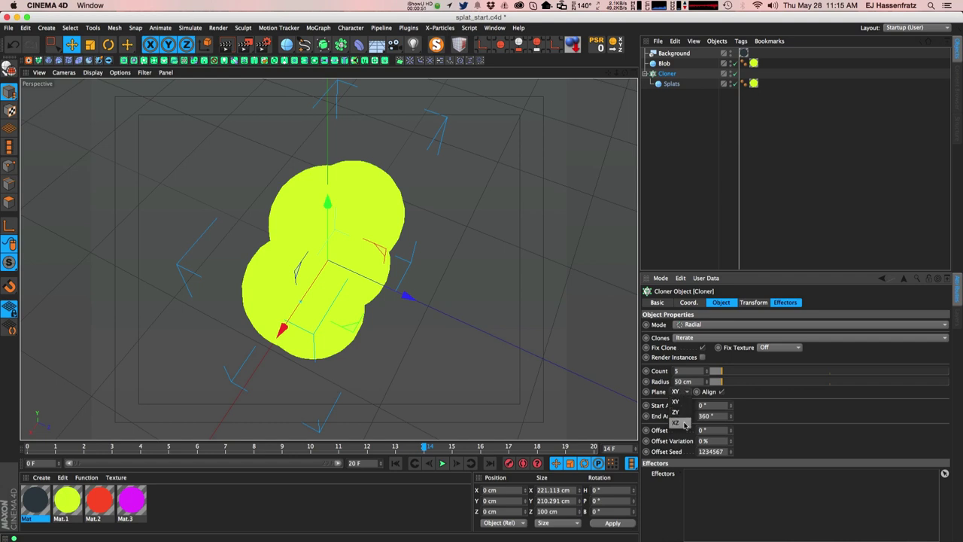
left_click(681, 420)
- Reduce the radius of the Splats sphere to 16 cm
left_click(670, 84)
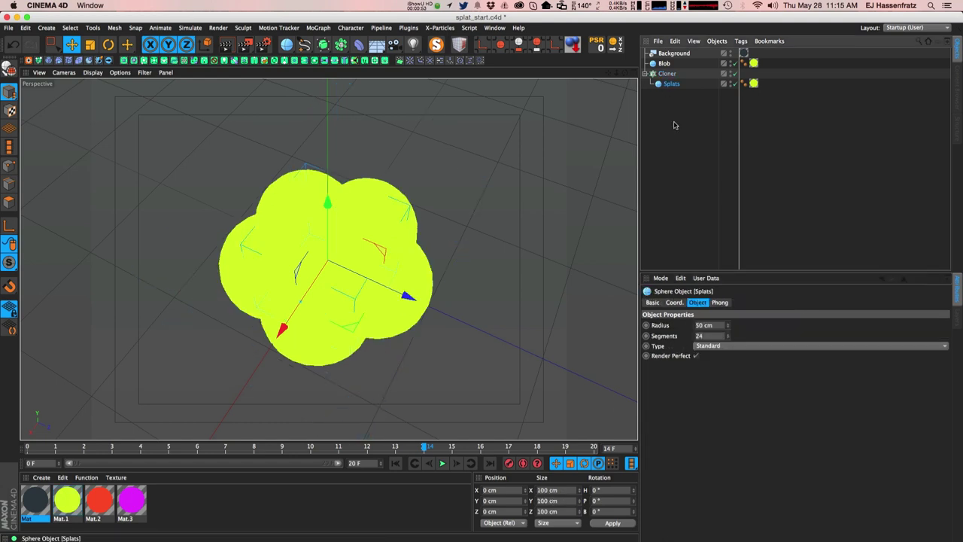
left_click_drag(728, 325, 707, 387)
- Keyframe the Cloner's radius from 0 cm at frame 0 to 140 cm at frame 10 and play back the animation
left_click(667, 74)
left_click(645, 383, "ctrl")
left_click_drag(425, 451, 6, 447)
left_click(663, 75)
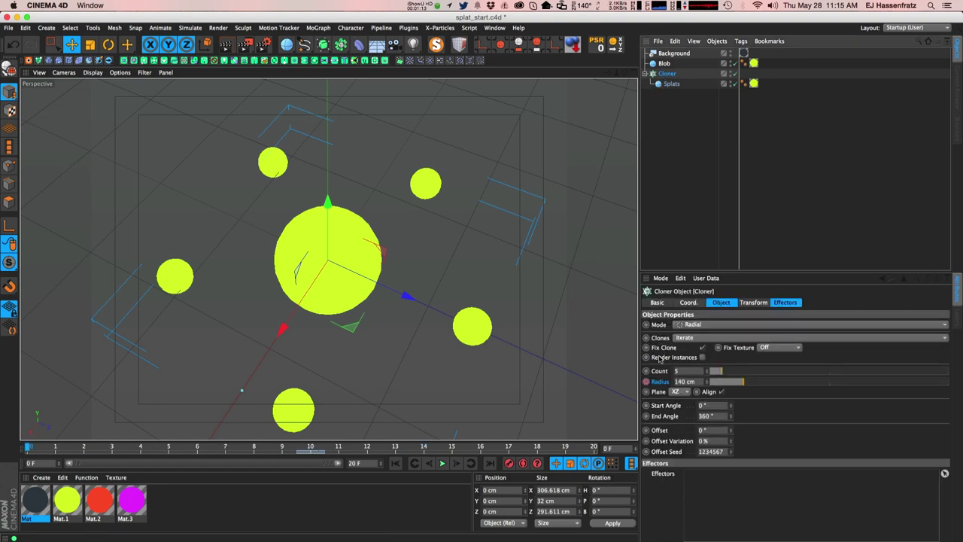
left_click_drag(740, 384, 655, 386)
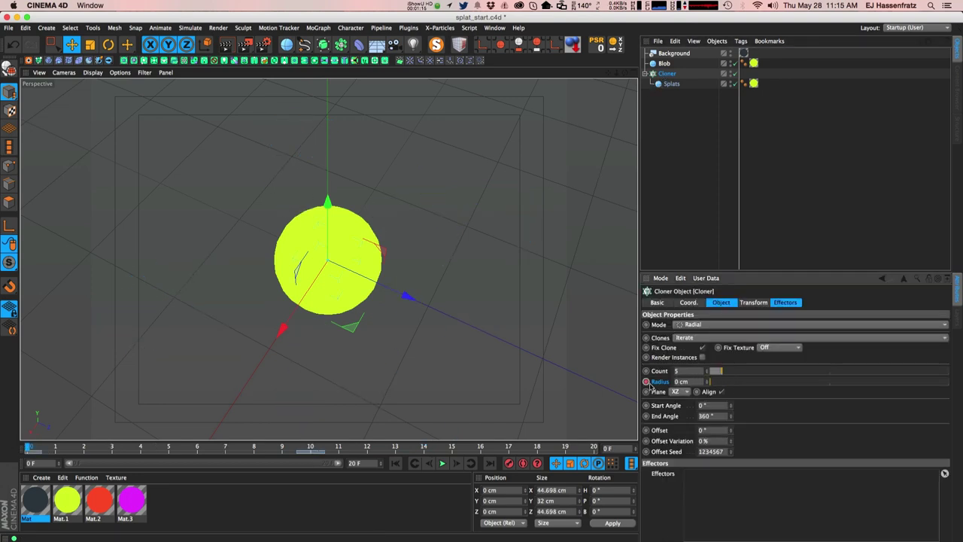
left_click(443, 463)
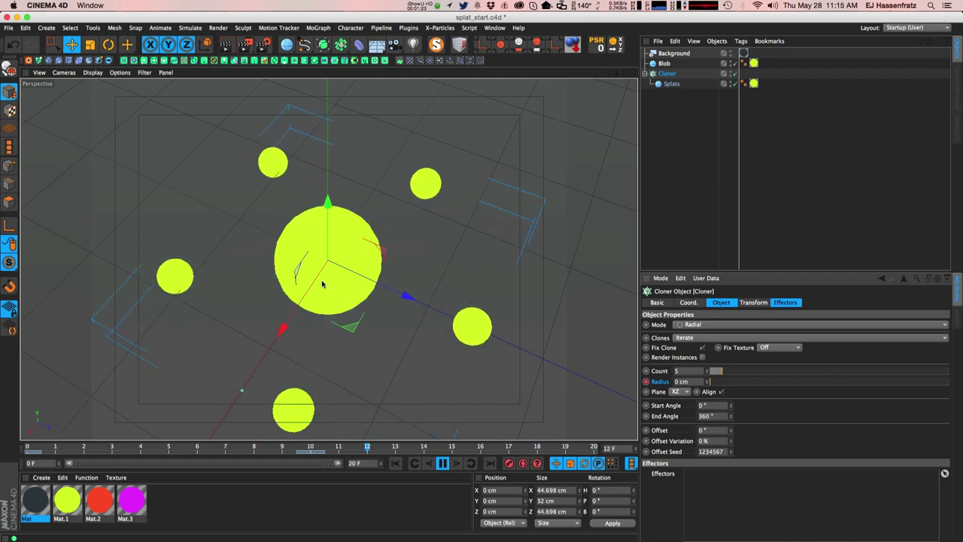
left_click(443, 462)
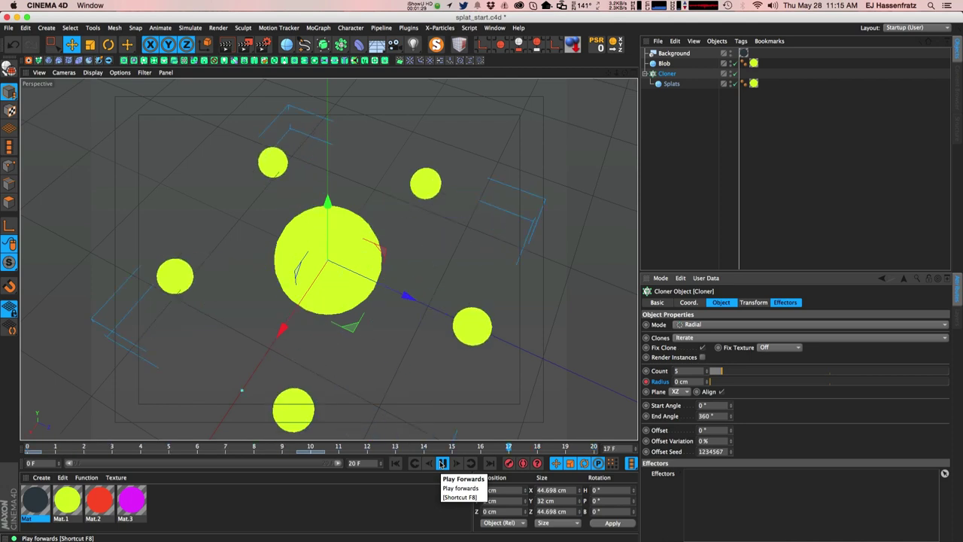
- Add a Metaball object and make both Blob and the Cloner its children
left_click(341, 47)
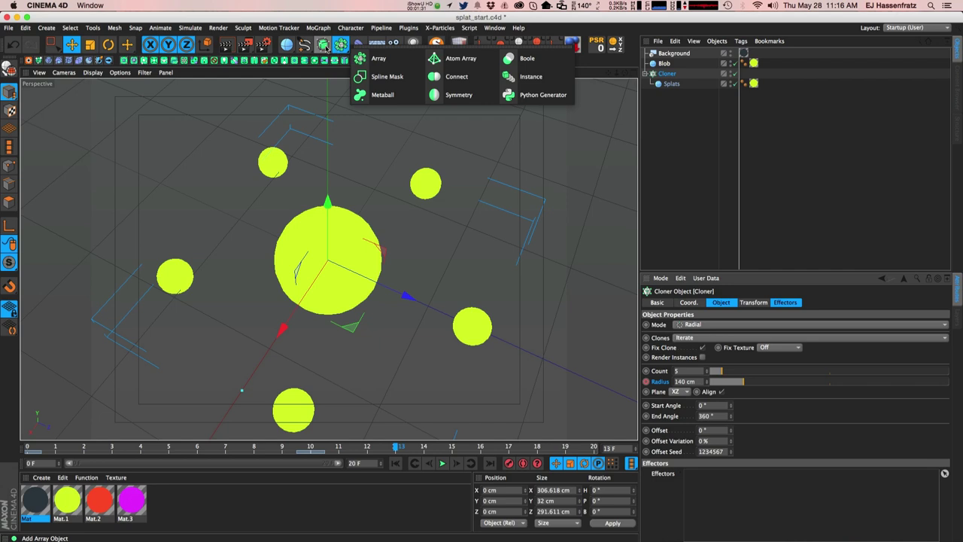
left_click(384, 95)
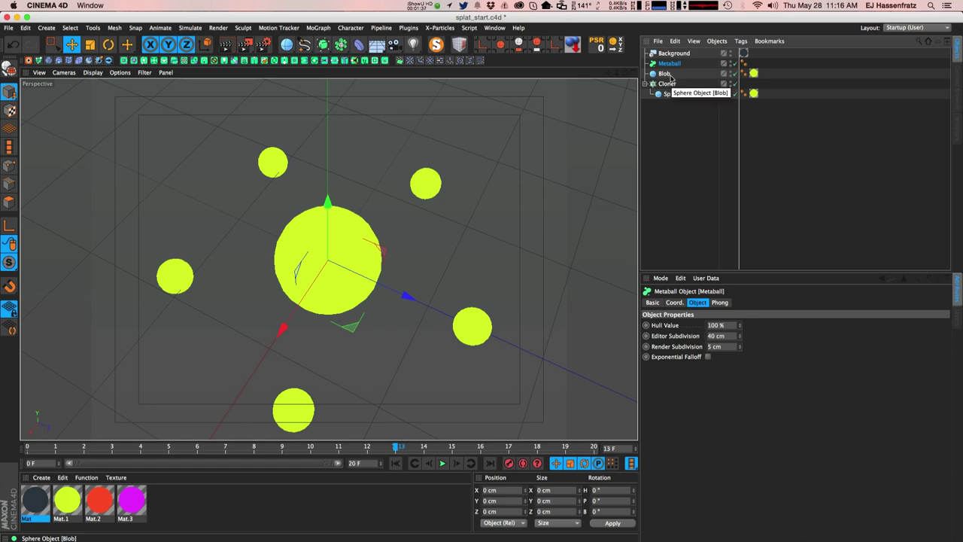
left_click(667, 84)
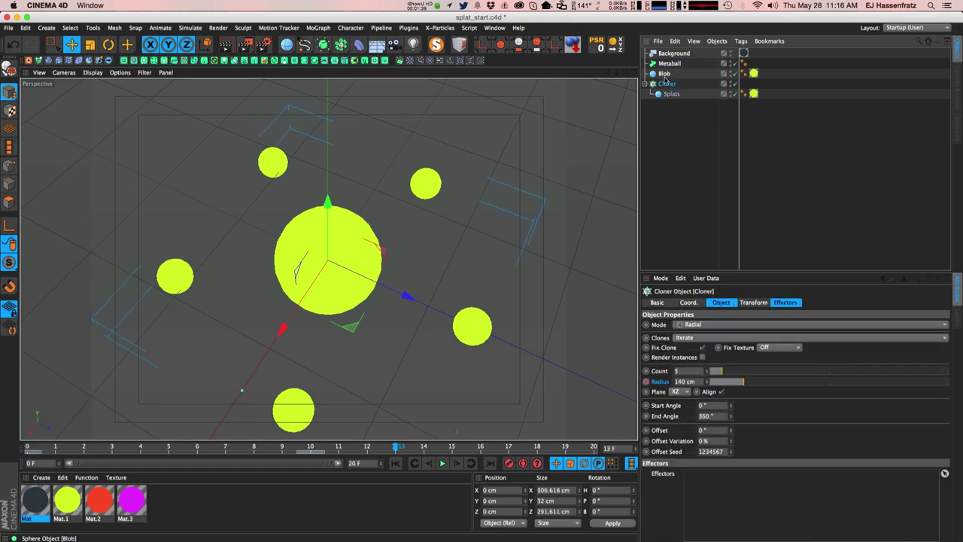
left_click(666, 74, "shift")
left_click_drag(666, 75, 672, 66)
left_click(671, 64)
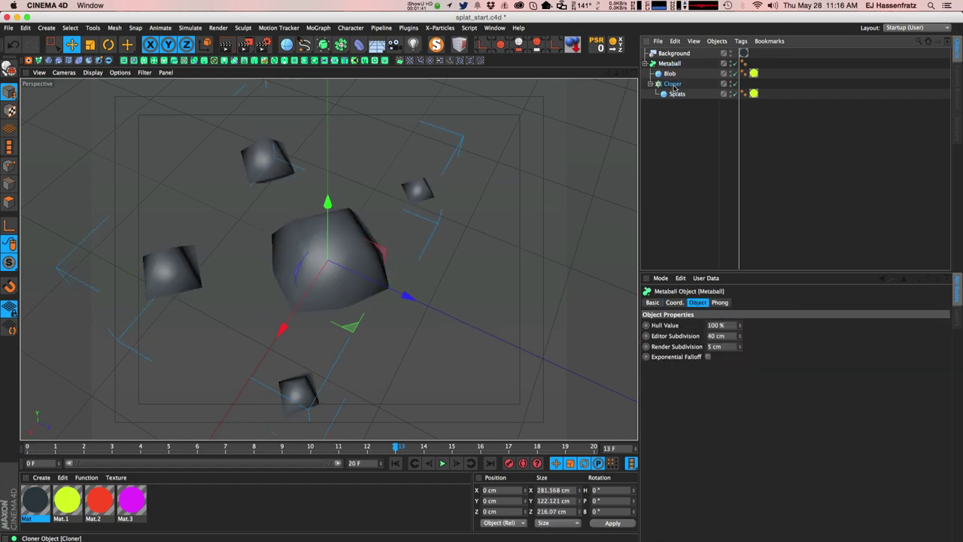
- Set the Metaball's editor subdivision and render subdivision to 10 cm each, viewing the result at frame 3
left_click_drag(315, 447, 113, 450)
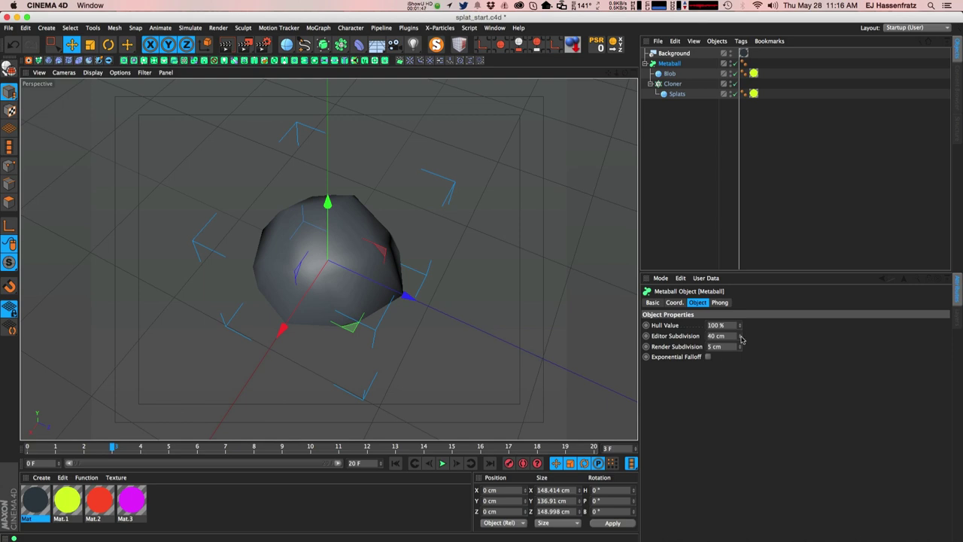
left_click(716, 336)
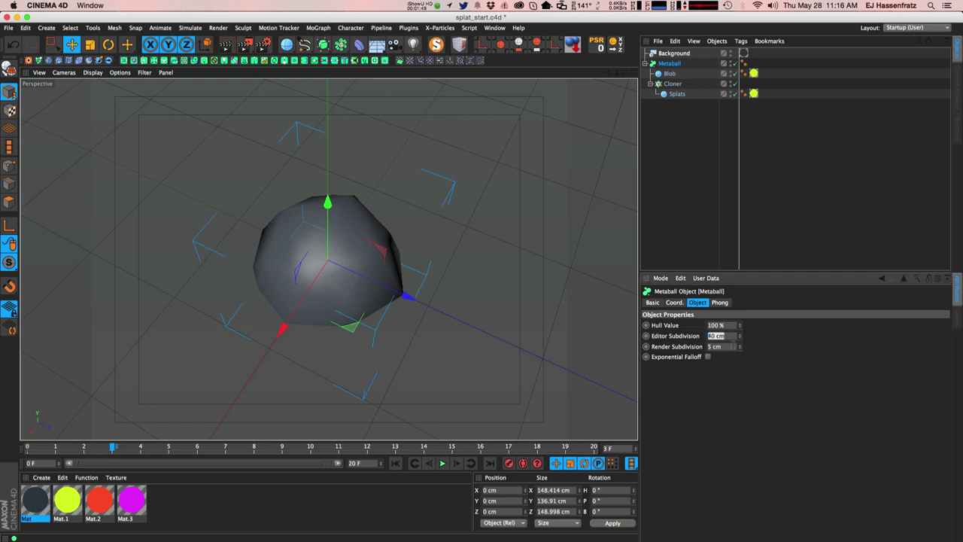
type("10")
key("Tab")
type("10")
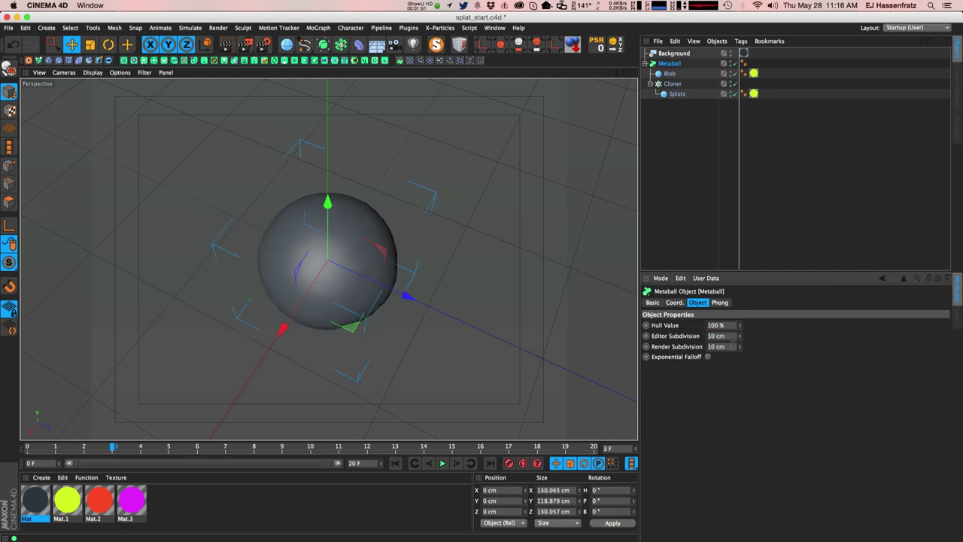
- Raise the Metaball's hull value to 700% and enlarge the Blob sphere's radius to about 61 cm
left_click_drag(740, 325, 740, 215)
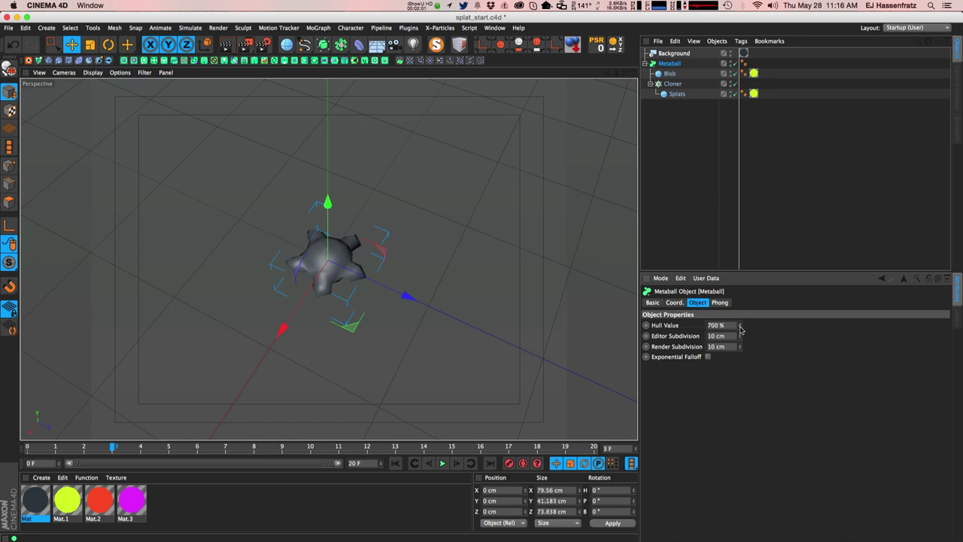
mouse_move(202, 449)
left_mouse_down()
mouse_move(283, 453)
mouse_move(46, 437)
mouse_move(216, 442)
mouse_move(60, 453)
mouse_move(366, 444)
mouse_move(49, 450)
mouse_move(288, 458)
mouse_move(339, 450)
left_mouse_up()
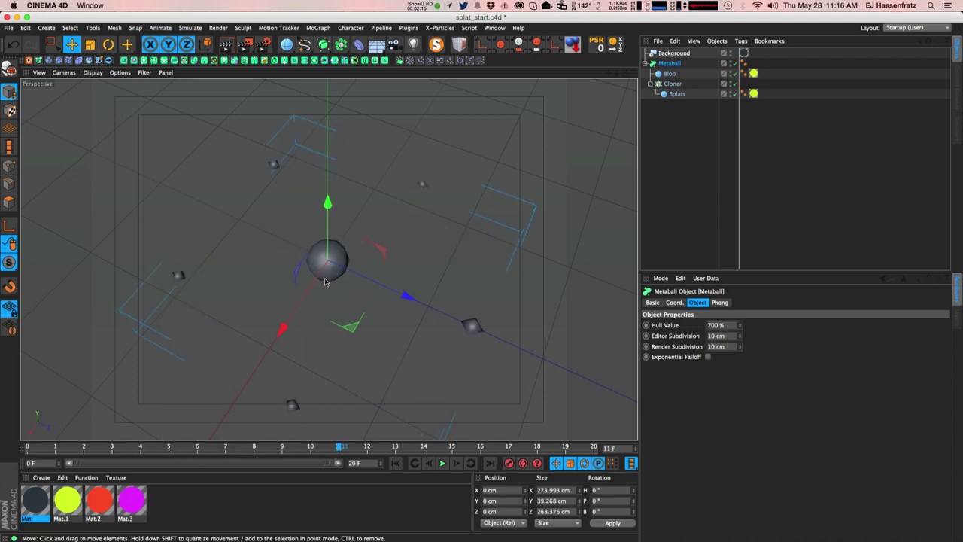
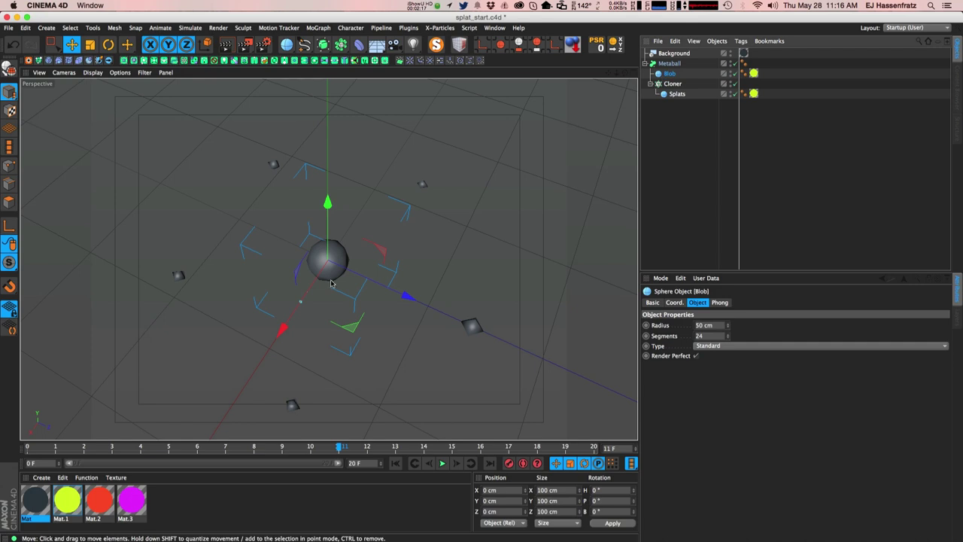
mouse_move(300, 302)
left_mouse_down()
mouse_move(286, 326)
mouse_move(299, 320)
left_mouse_up()
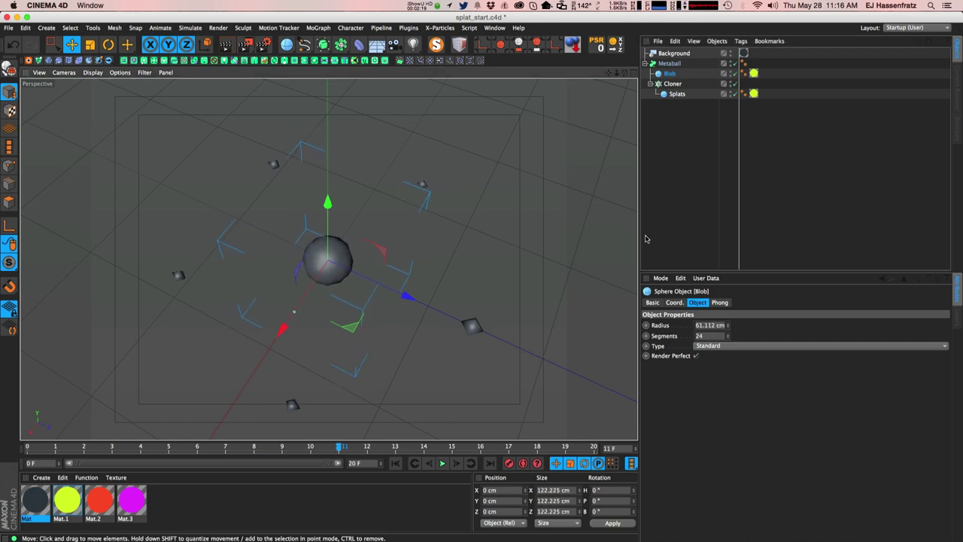
left_click(697, 197)
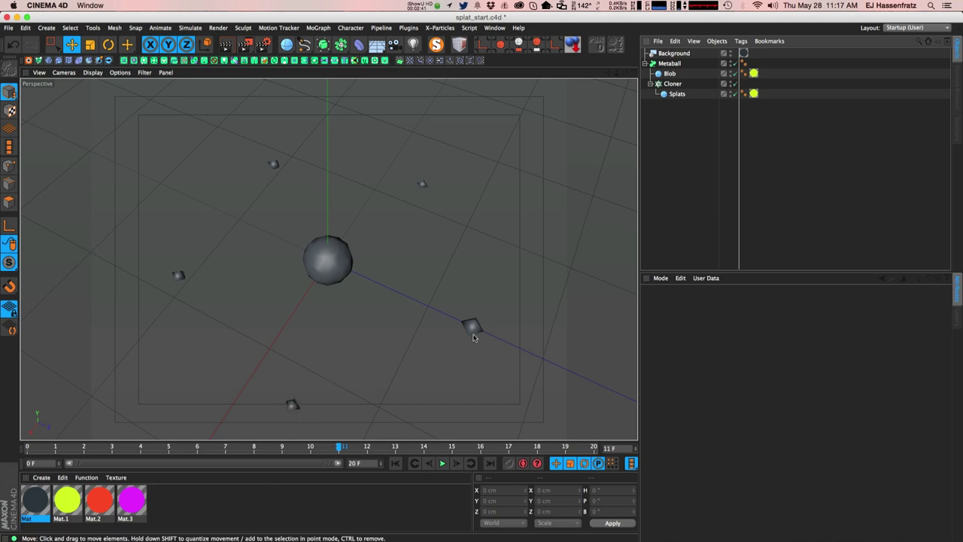
- Add a MoGraph Tracer and place it inside the Metaball as the last child, below the Cloner
left_click(320, 28)
left_click(330, 161)
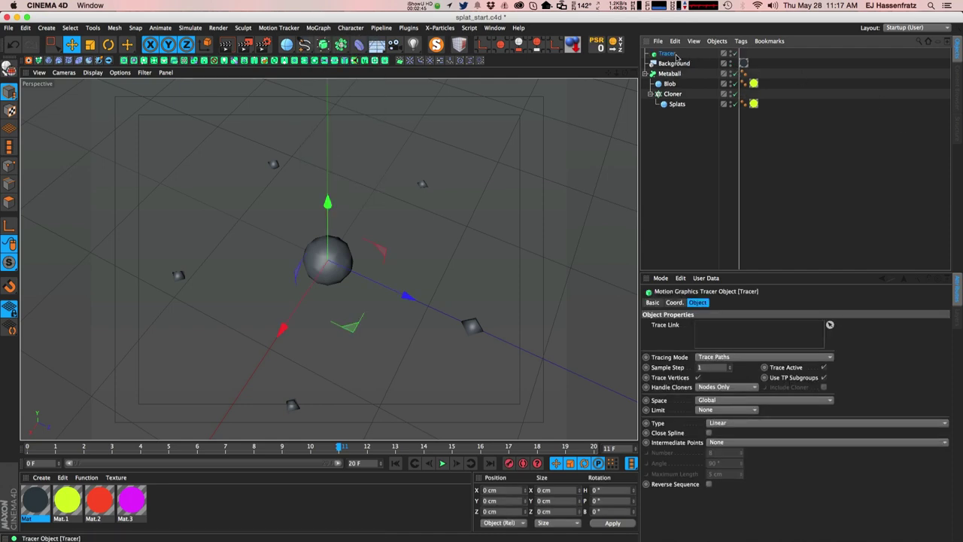
mouse_move(680, 66)
left_mouse_down()
mouse_move(670, 93)
mouse_move(671, 71)
left_mouse_up()
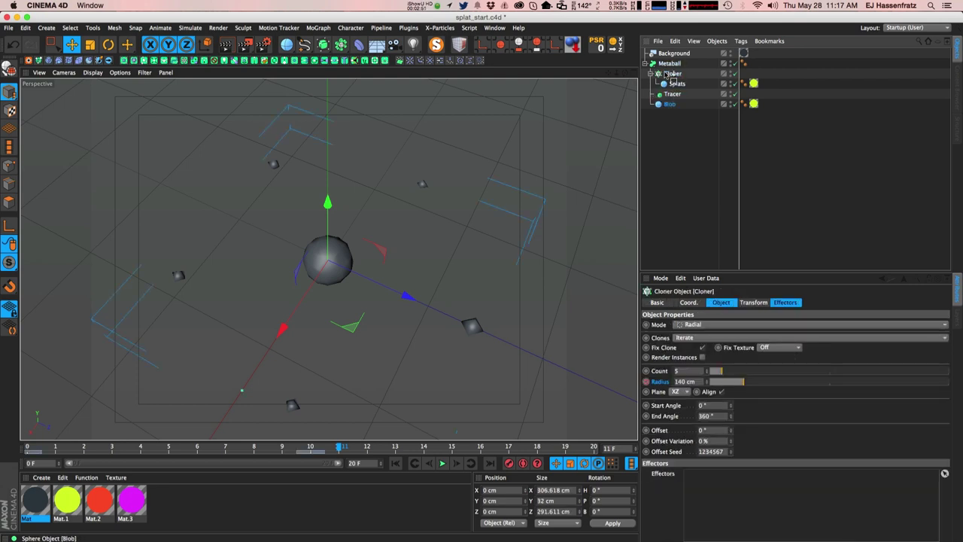
left_click(672, 104)
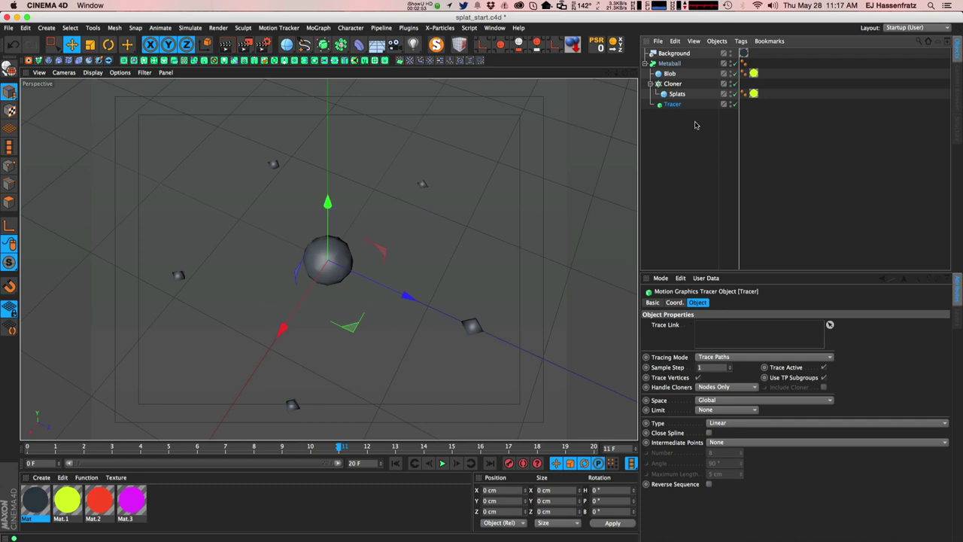
- Assign the Cloner as the Tracer's trace link, leaving the Tracer selected
mouse_move(673, 83)
left_mouse_down()
mouse_move(740, 289)
mouse_move(728, 331)
left_mouse_up()
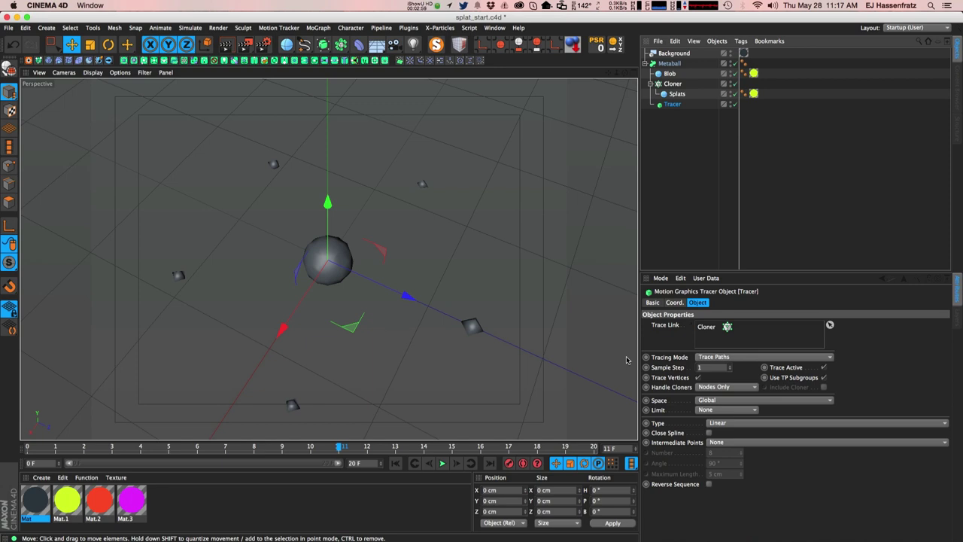
left_click(673, 83)
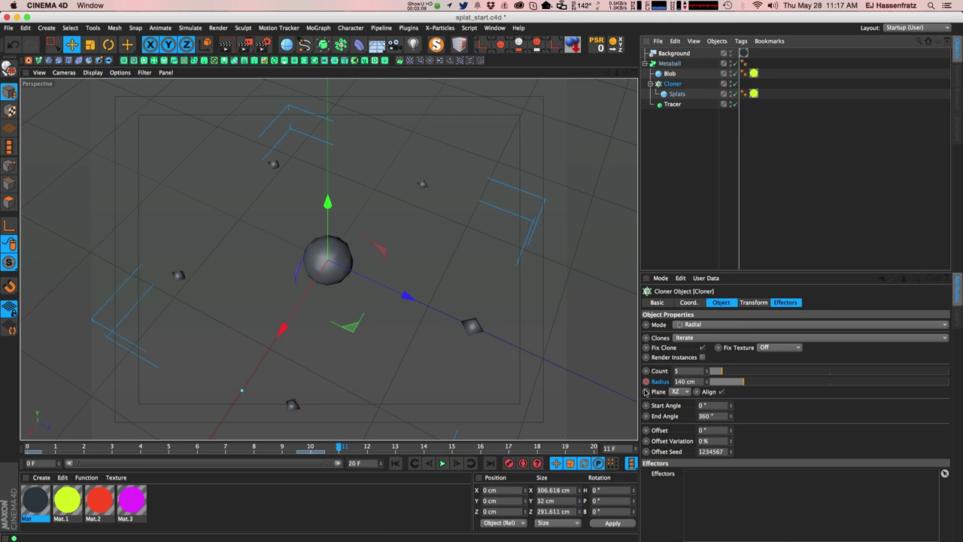
left_click(669, 65)
left_click(677, 116)
left_click(672, 103)
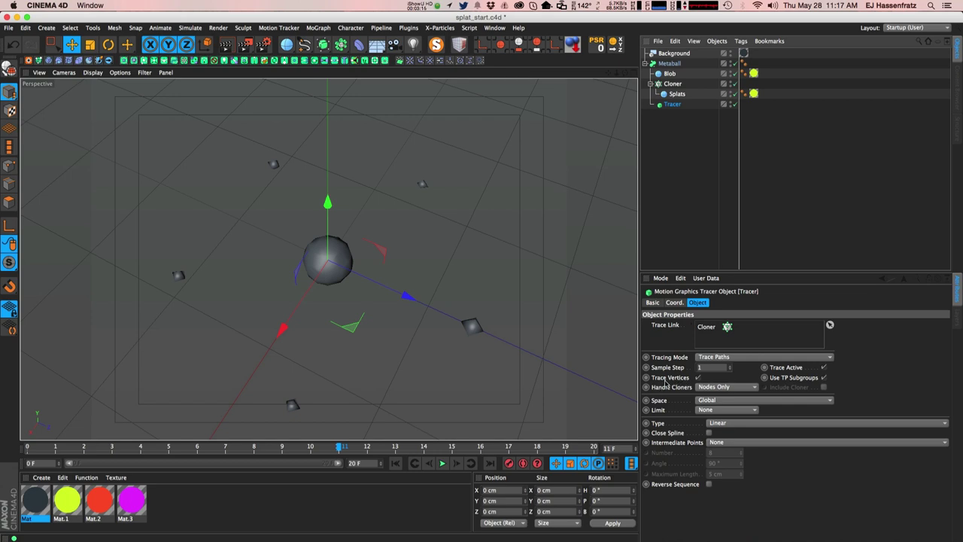
- Turn off Trace Vertices on the Tracer and play from the first frame, briefly disabling the Metaball to check the traced paths
left_click(699, 378)
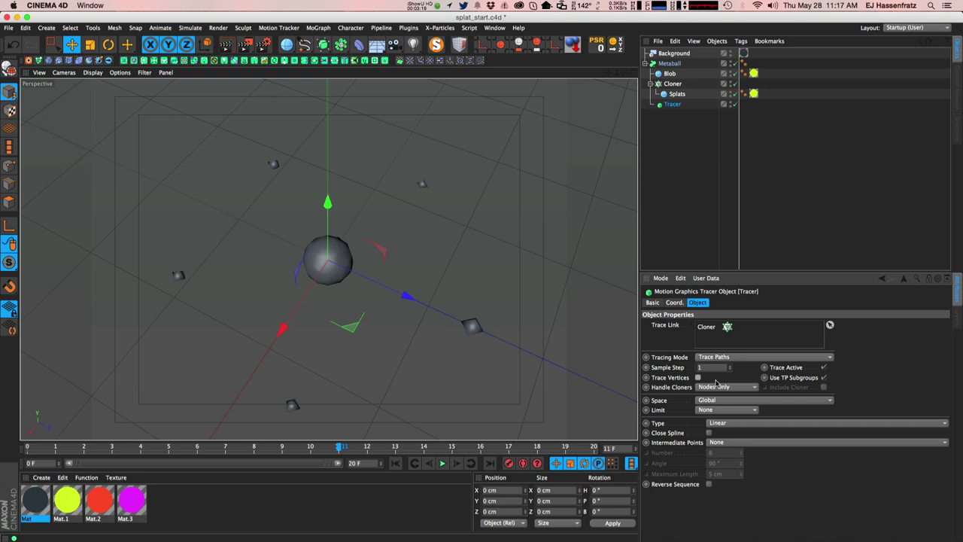
left_click(396, 463)
left_click(443, 463)
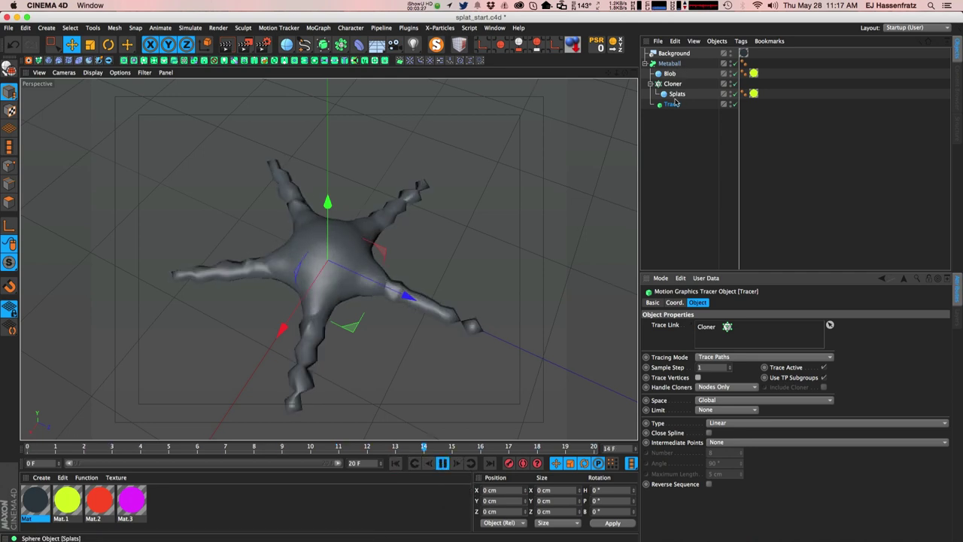
left_click(734, 64)
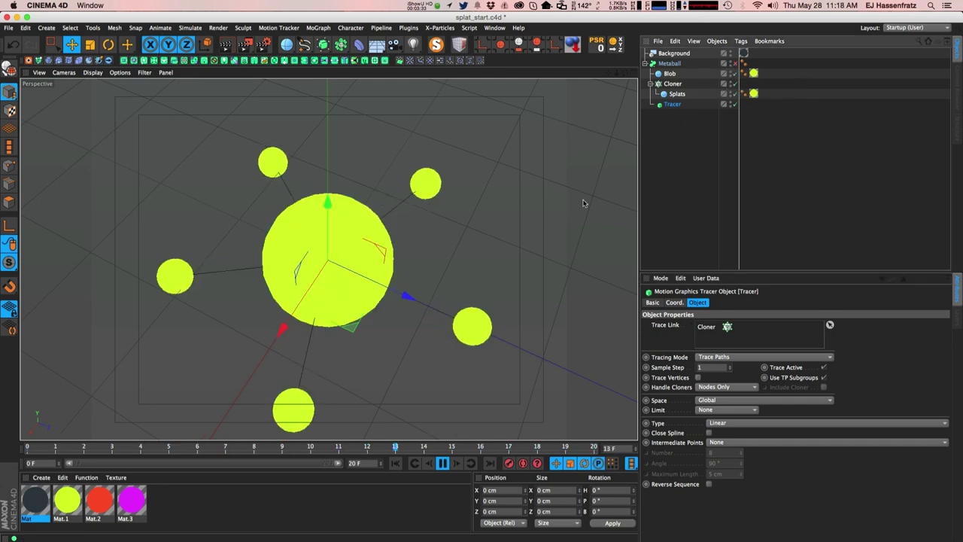
left_click(734, 64)
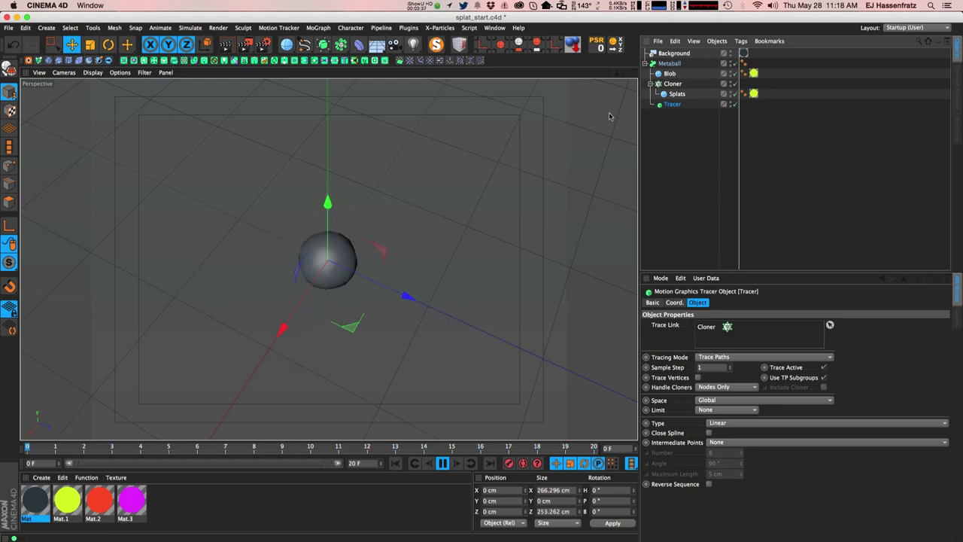
- Try a hull value of 600% on the Metaball while the animation plays
left_click(670, 63)
double_click(735, 326)
type("600")
key("Return")
mouse_move(739, 326)
left_mouse_down()
mouse_move(740, 541)
mouse_move(740, 319)
left_mouse_up()
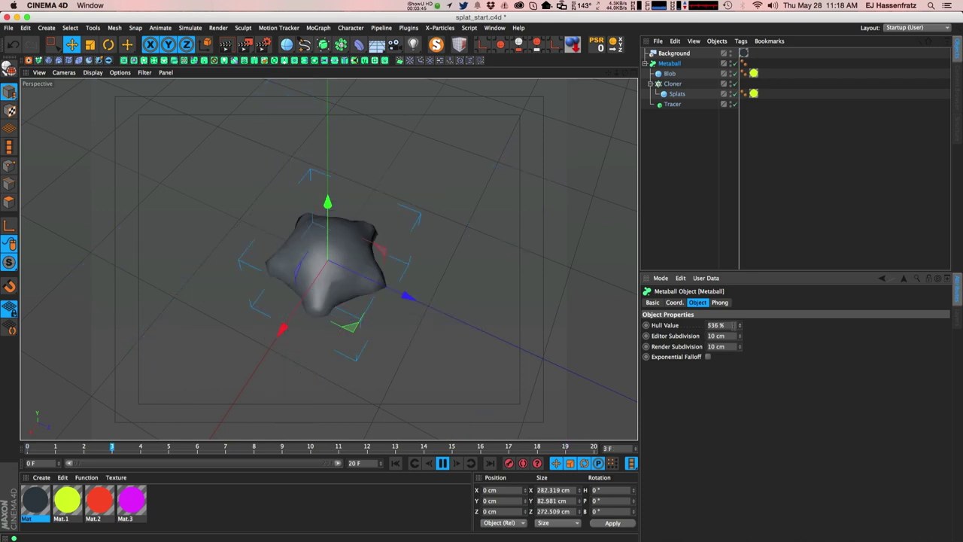
double_click(733, 325)
type("600")
key("Return")
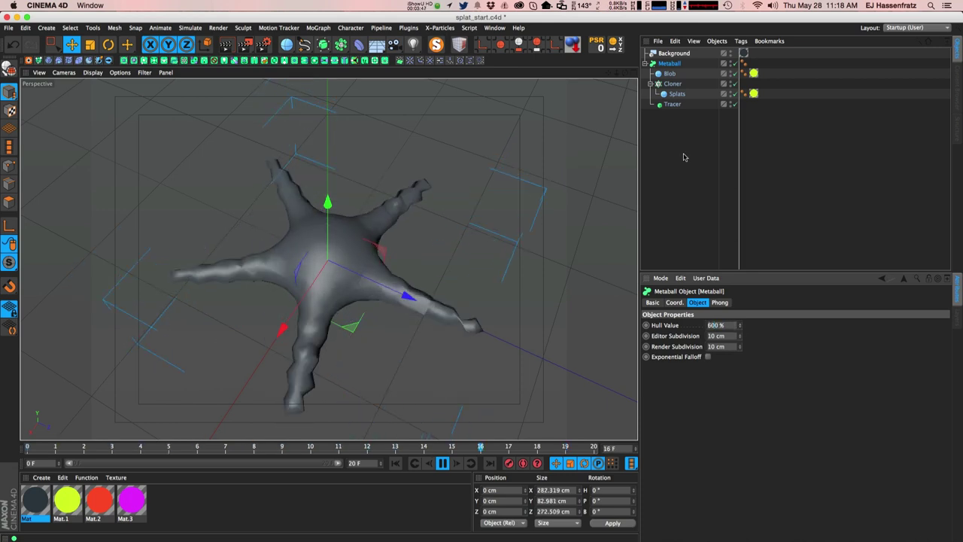
- Raise the radial Cloner's clone count to 8
left_click(673, 83)
left_click(708, 370)
left_click(709, 369)
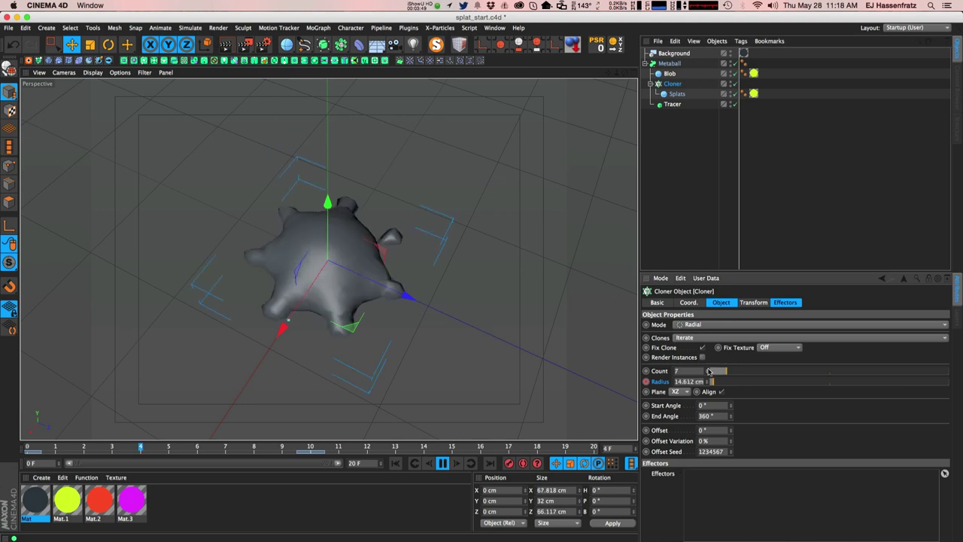
left_click(709, 370)
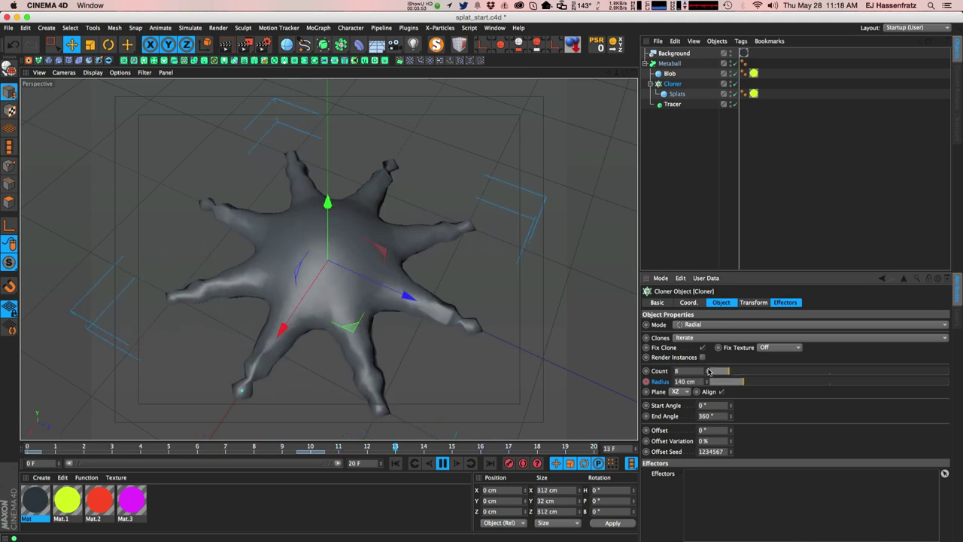
- Enlarge the Splats sphere's radius to about 31 cm, trying a smaller radius first
left_click(676, 95)
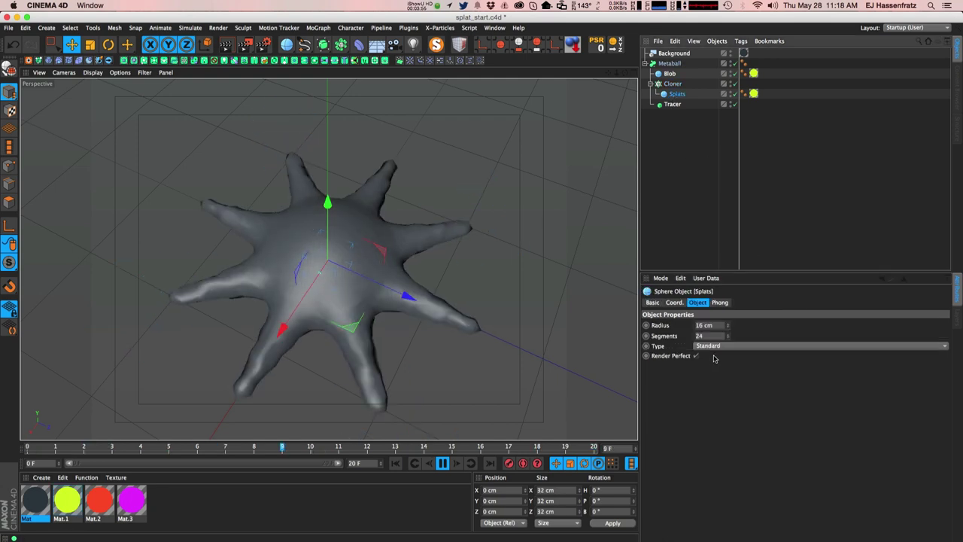
left_click_drag(728, 326, 729, 312)
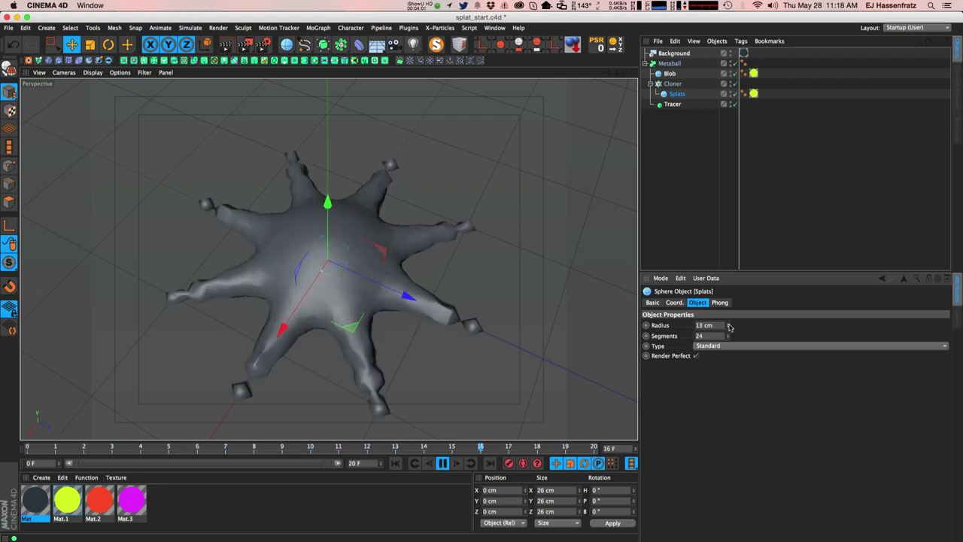
left_click_drag(728, 325, 729, 331)
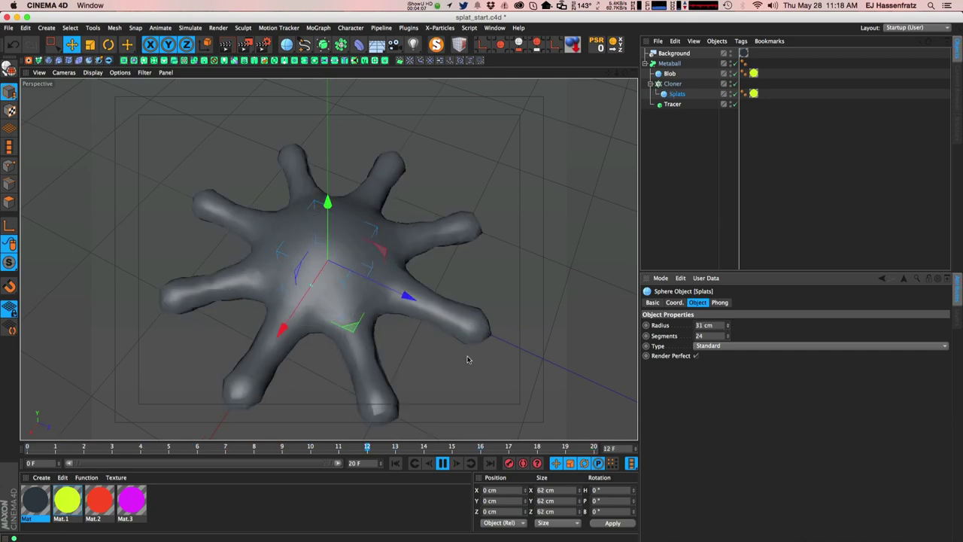
- Adjust the Metaball's hull value to about 730% to slim the arms between the blob and the splats
left_click(669, 63)
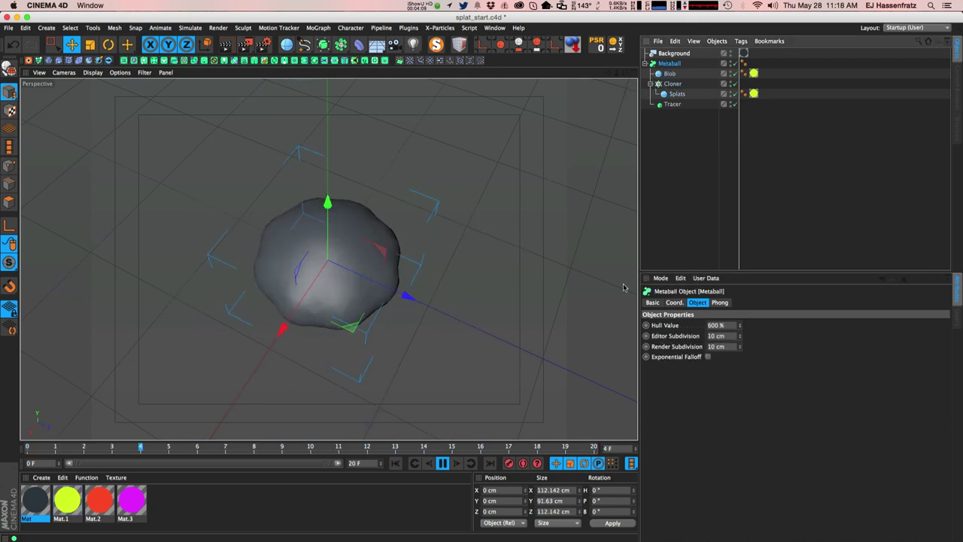
left_click_drag(736, 325, 740, 321)
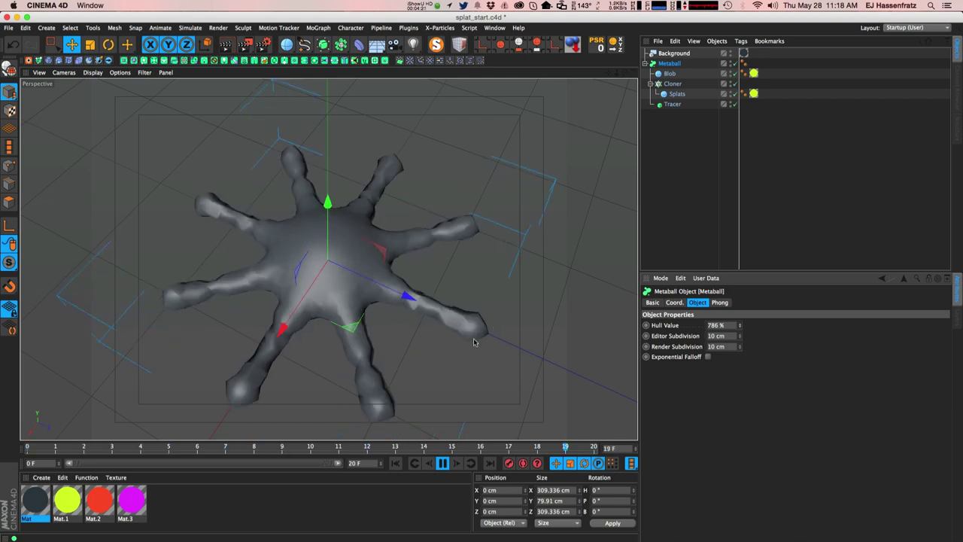
left_click_drag(740, 325, 740, 328)
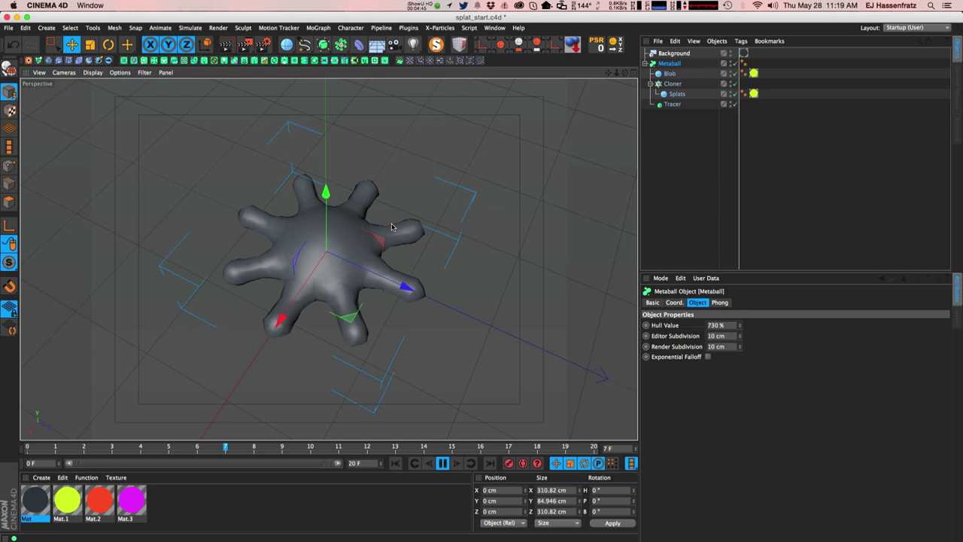
- Set the Cloner's offset to 39° and introduce an offset variation of about 30%
left_click(671, 105)
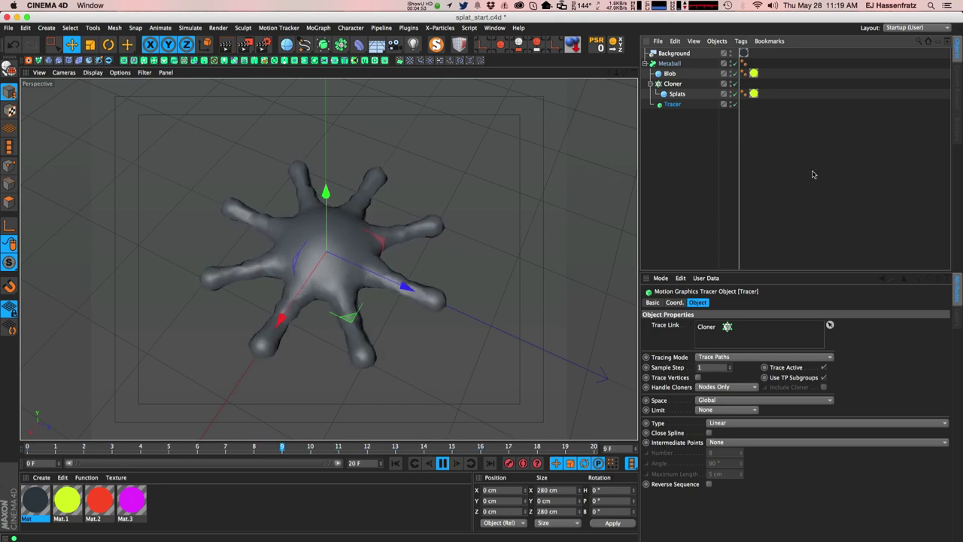
left_click(673, 84)
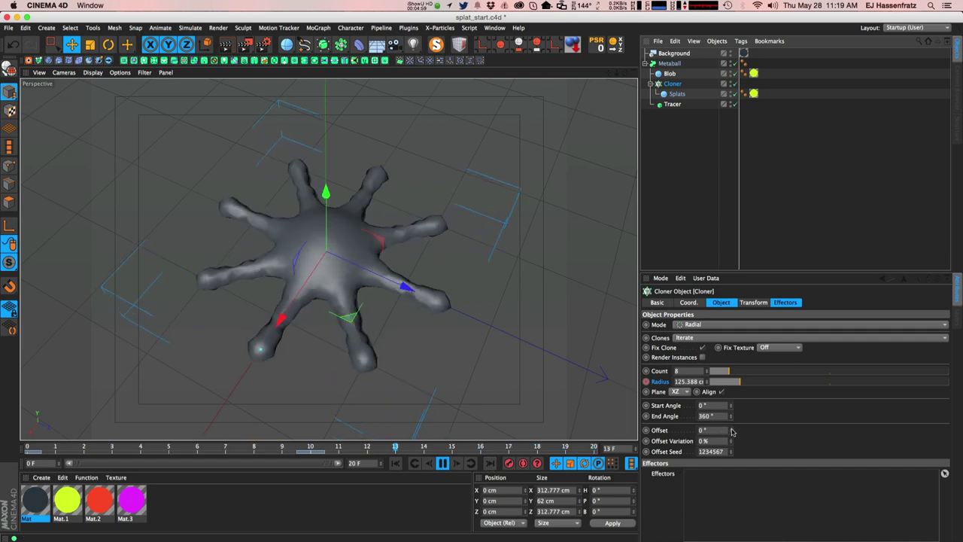
mouse_move(730, 430)
left_mouse_down()
mouse_move(730, 527)
mouse_move(730, 506)
left_mouse_up()
mouse_move(730, 441)
left_mouse_down()
mouse_move(731, 420)
mouse_move(731, 484)
left_mouse_up()
mouse_move(730, 431)
left_mouse_down()
mouse_move(732, 448)
mouse_move(729, 431)
left_mouse_up()
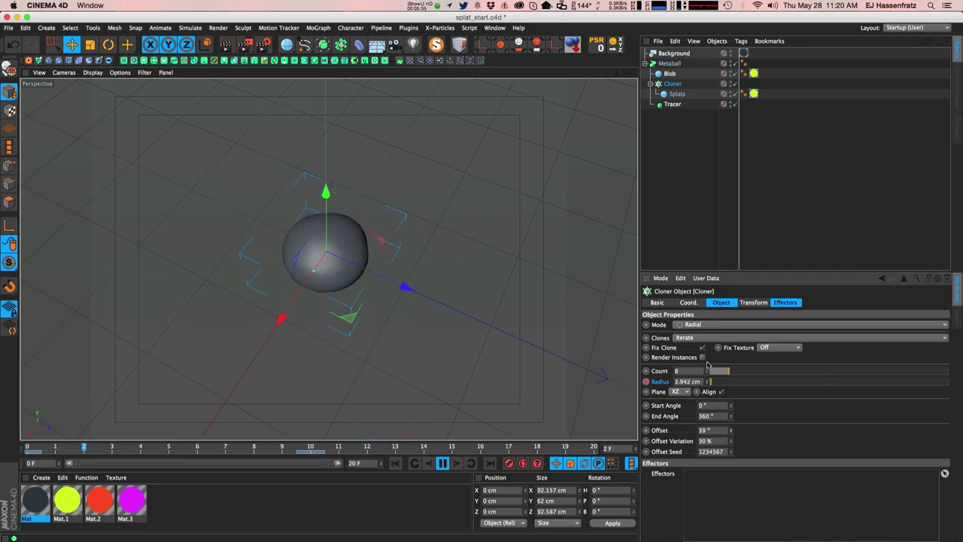
- Exaggerate the Cloner's offset variation to 348%, advance its offset seed to 1234576, and settle the variation at about 37%
left_click_drag(730, 441, 730, 441)
left_click_drag(731, 441, 731, 238)
left_click(731, 450)
left_click(731, 450)
left_click(732, 450)
left_click(732, 450)
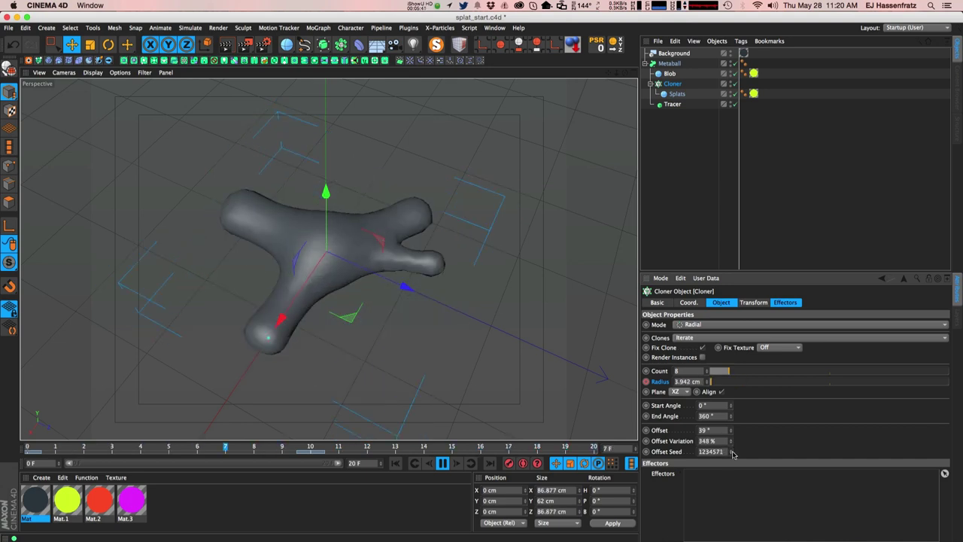
left_click(732, 450)
left_click(732, 451)
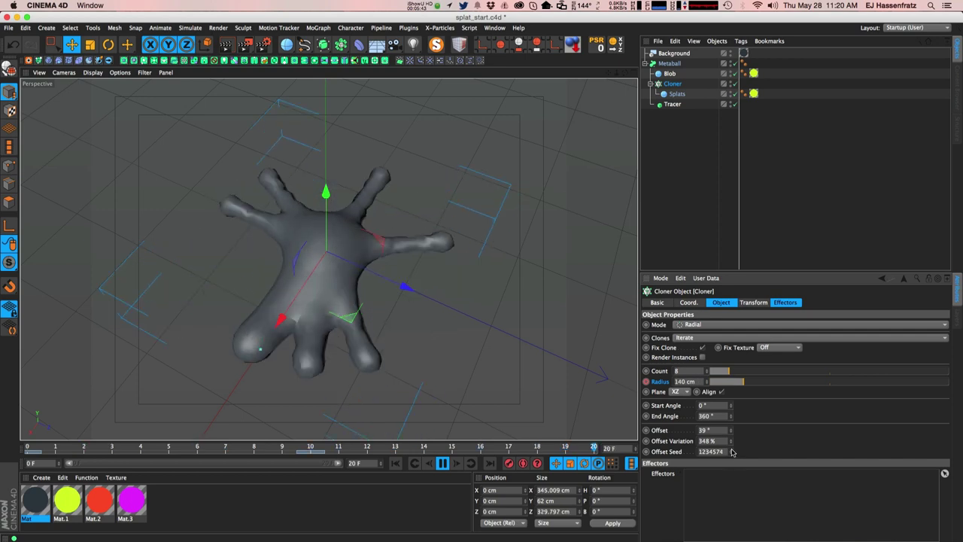
left_click(732, 451)
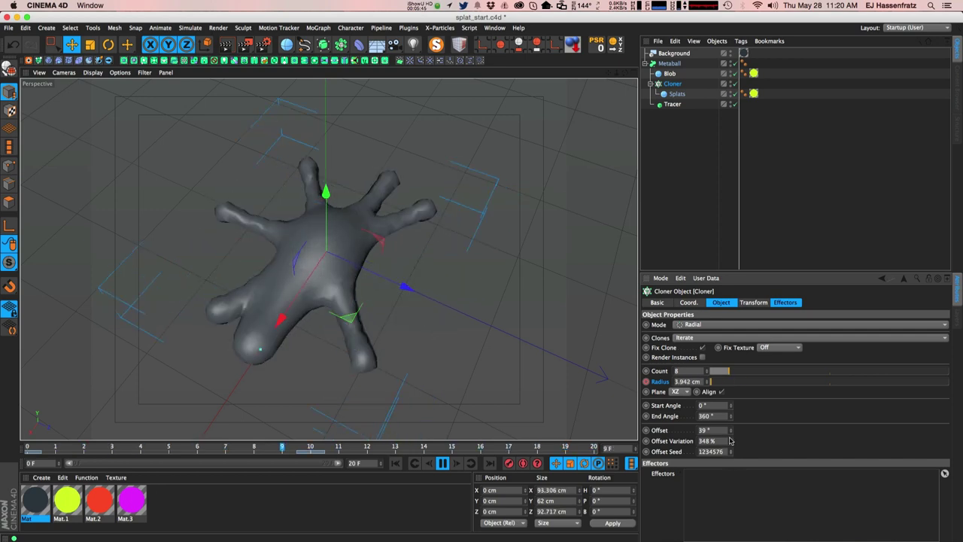
left_click_drag(732, 438, 733, 441)
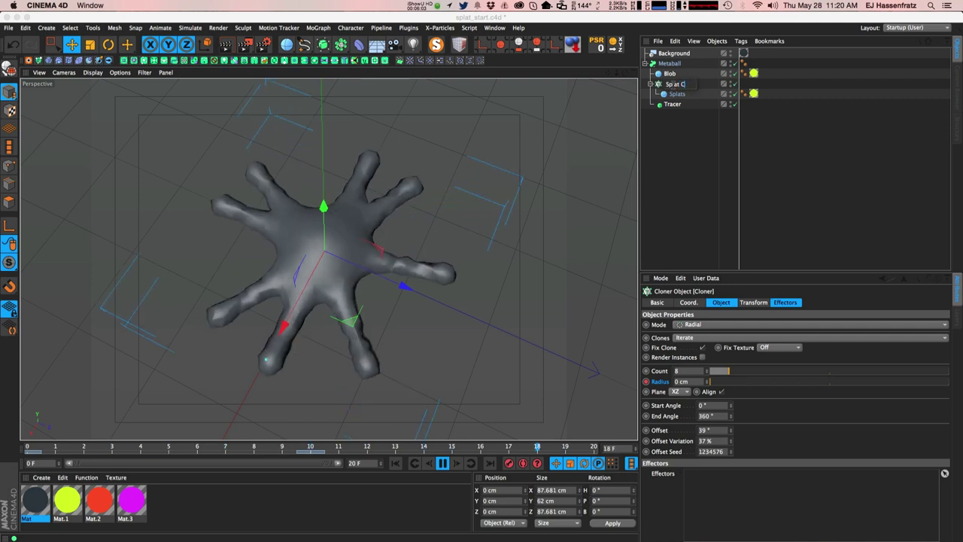
- Rename the Cloner as Splat Arms
key("BackSpace")
type("Arms")
key("Return")
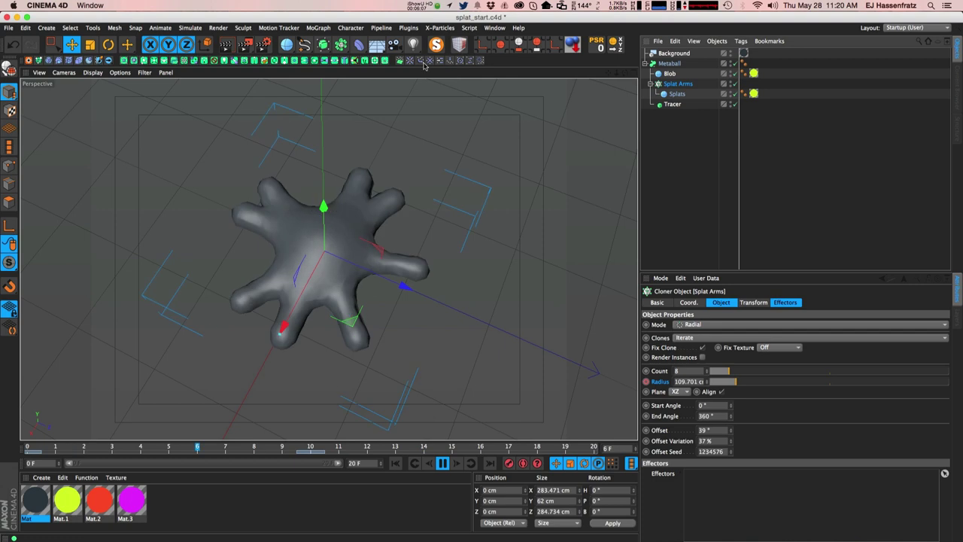
- Add a Random effector to the Splat Arms cloner and set its X, Y and Z position values to 0 cm
left_click(318, 28)
mouse_move(339, 43)
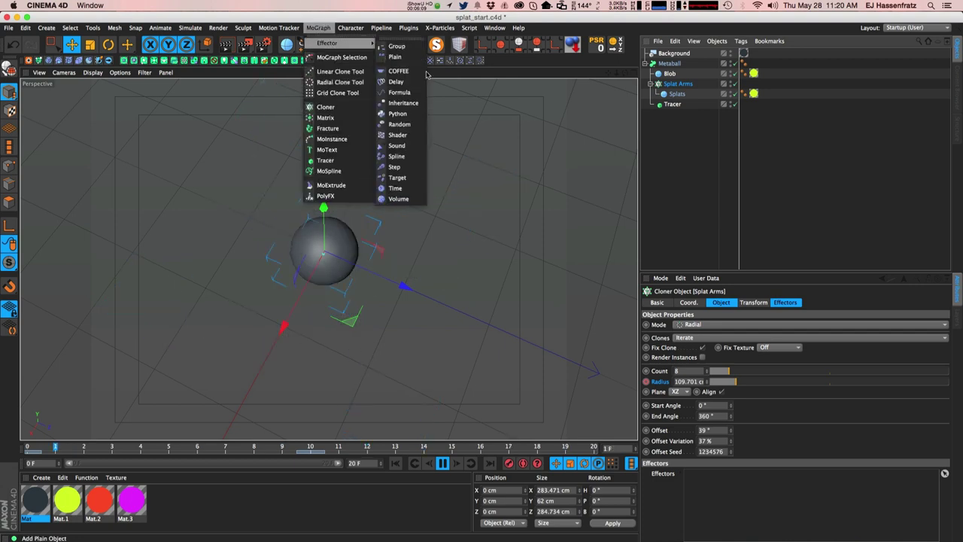
left_click(399, 125)
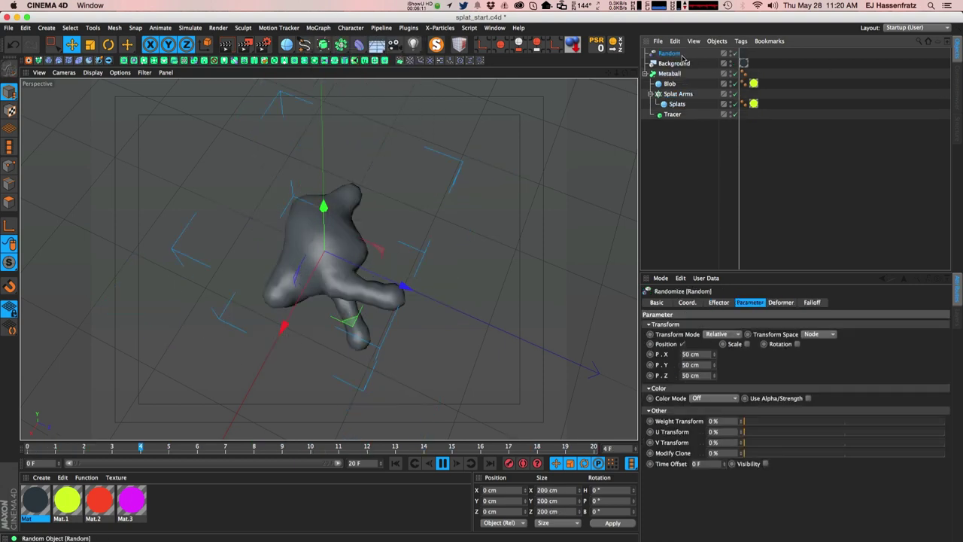
double_click(691, 353)
type("0")
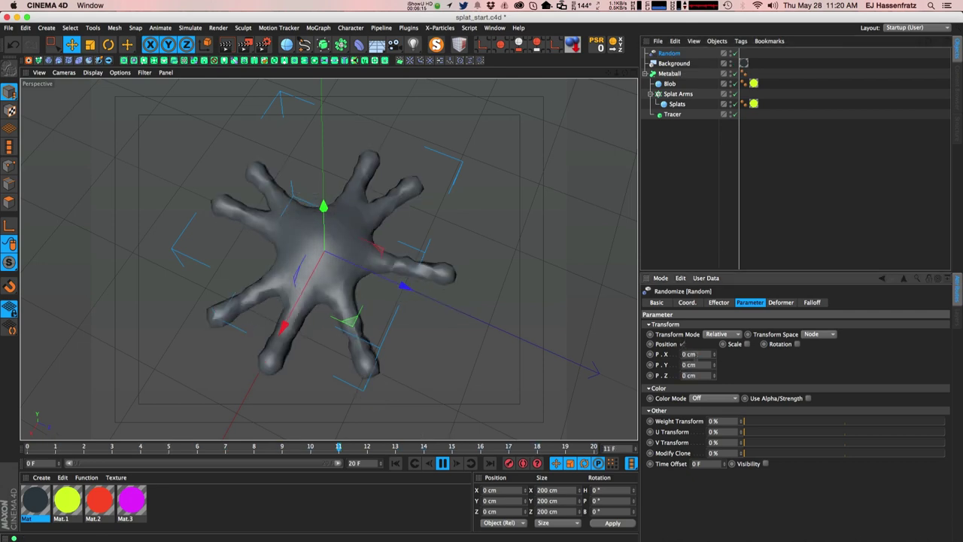
- Try large Z position offsets of about 281 cm and 172 cm on the Random effector
mouse_move(714, 376)
left_mouse_down()
mouse_move(714, 341)
mouse_move(714, 534)
mouse_move(715, 381)
left_mouse_up()
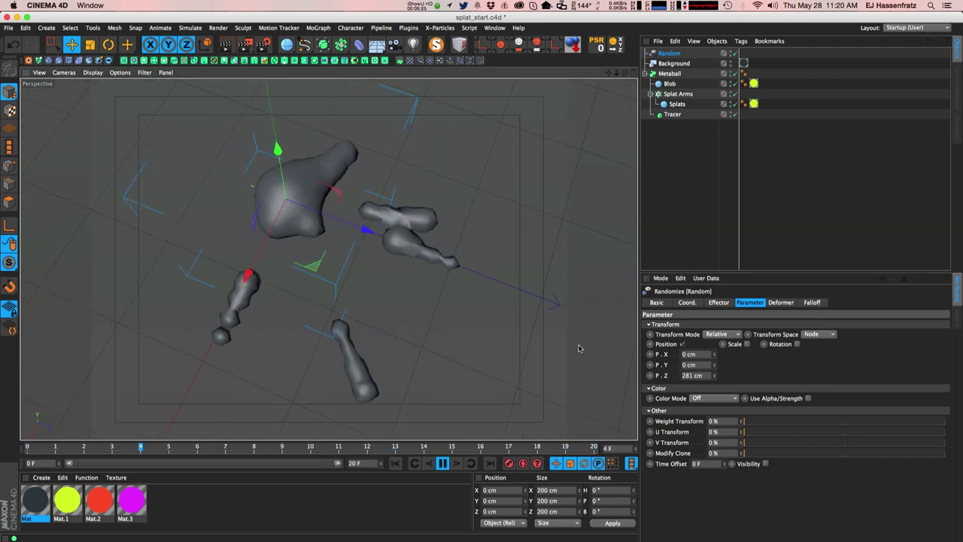
left_click_drag(715, 379, 716, 459)
middle_click_drag(366, 198, 351, 236, "alt")
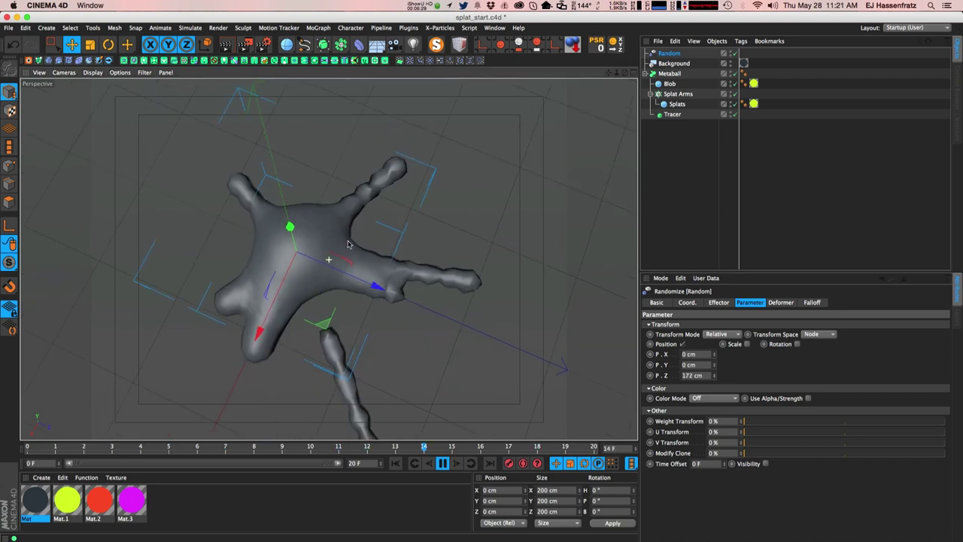
- Disable the Metaball with playback stopped, reduce the Random effector's Z position to about -38 cm, and replay from the first frame
left_click(443, 463)
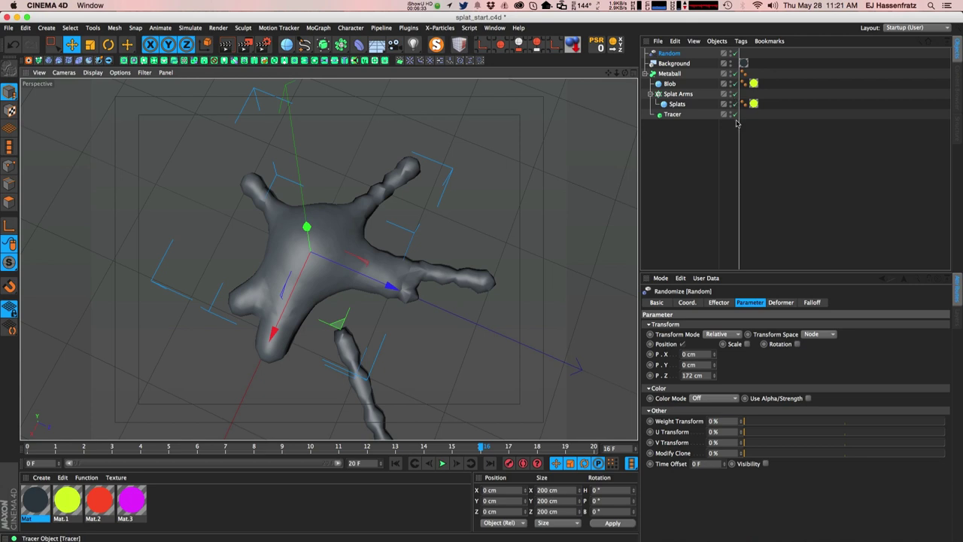
left_click(735, 74)
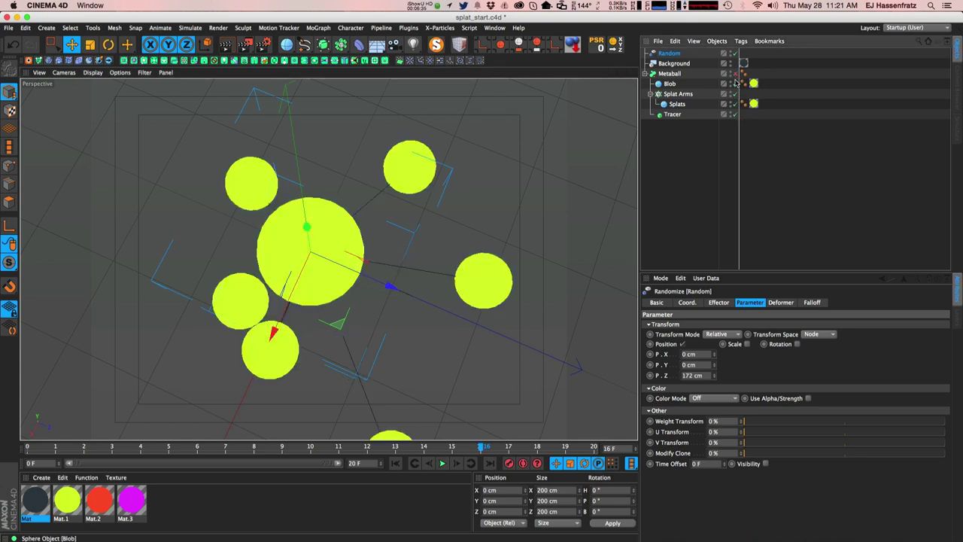
left_click_drag(716, 380, 716, 424)
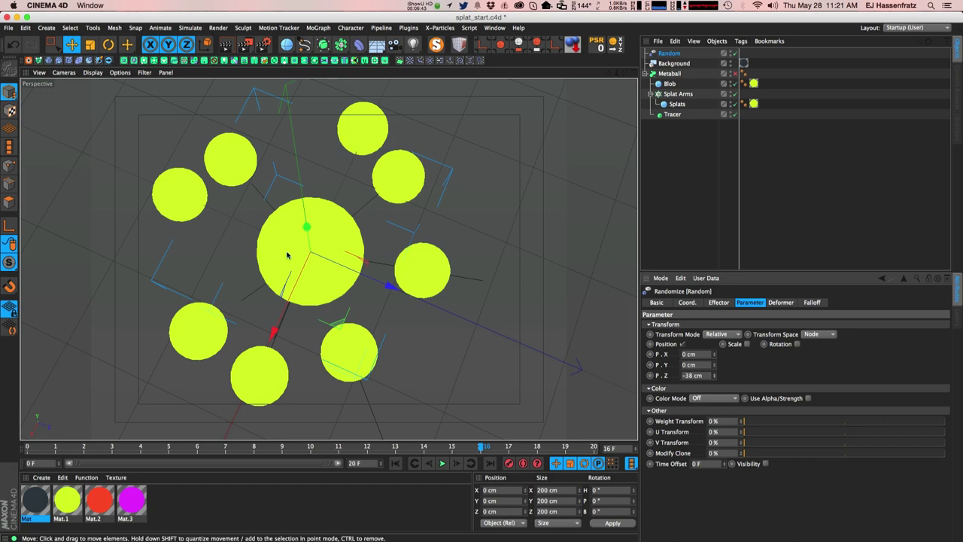
left_click(394, 463)
left_click(441, 463)
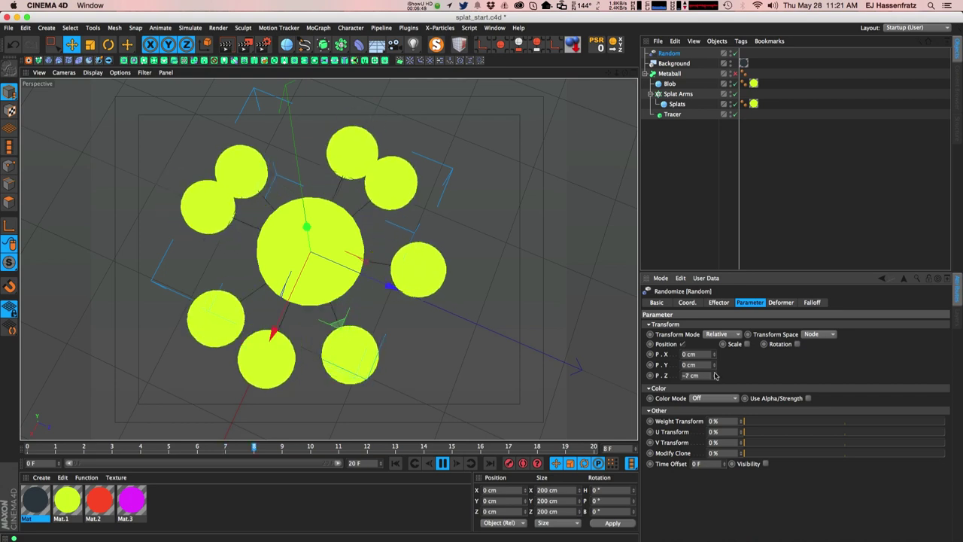
- Try Random effector minimum strengths between -100% and 0%, with the maximum lowered to about 67%
left_click(719, 302)
left_click_drag(761, 368, 823, 368)
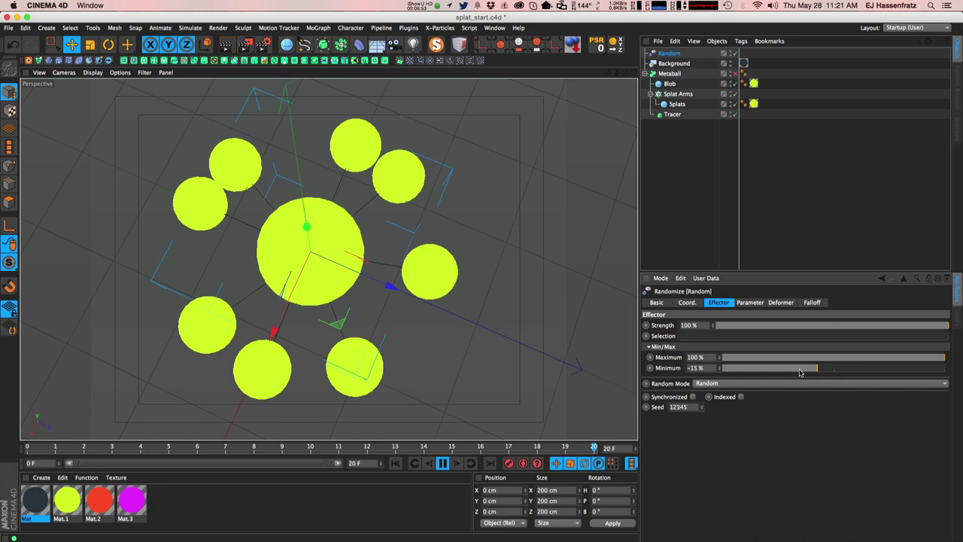
left_click_drag(791, 372, 622, 377)
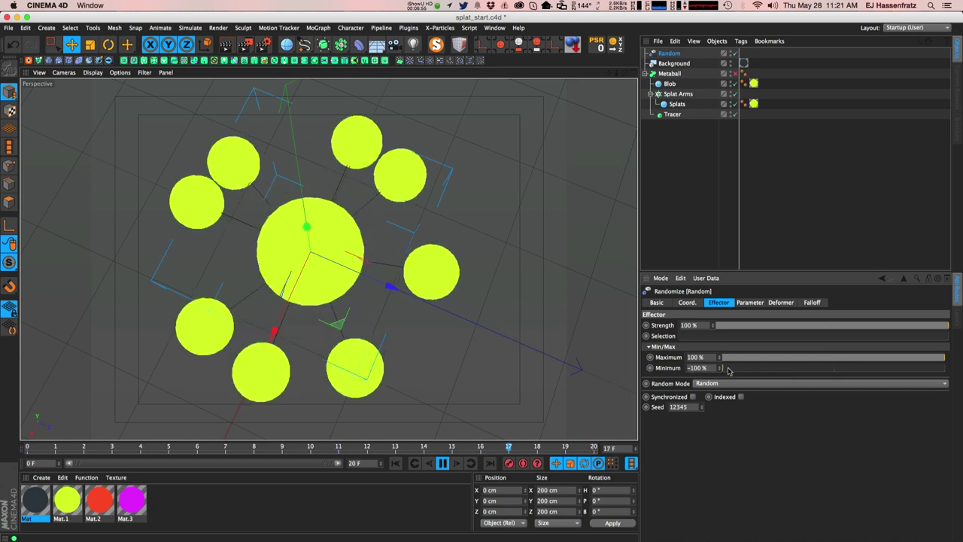
left_click_drag(761, 370, 822, 372)
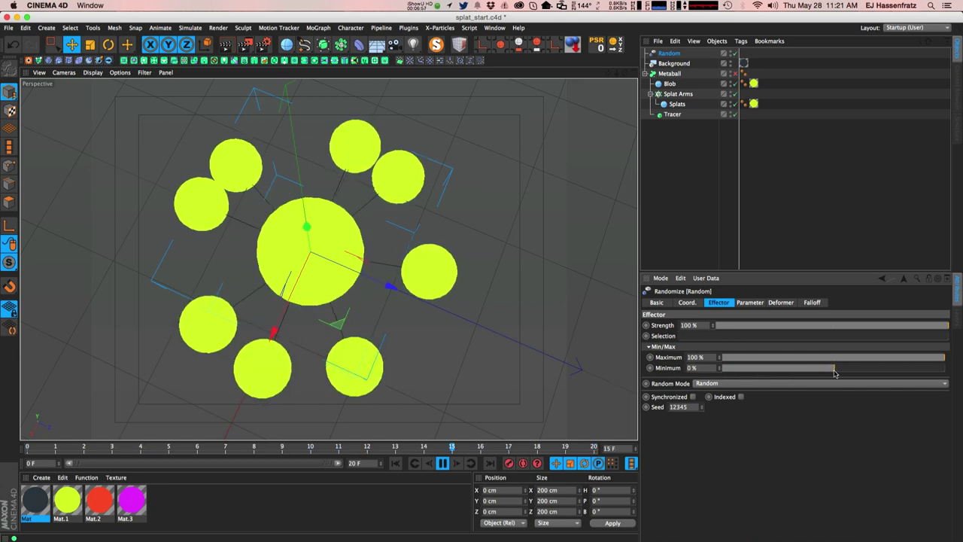
mouse_move(918, 364)
left_mouse_down()
mouse_move(855, 360)
mouse_move(933, 363)
left_mouse_up()
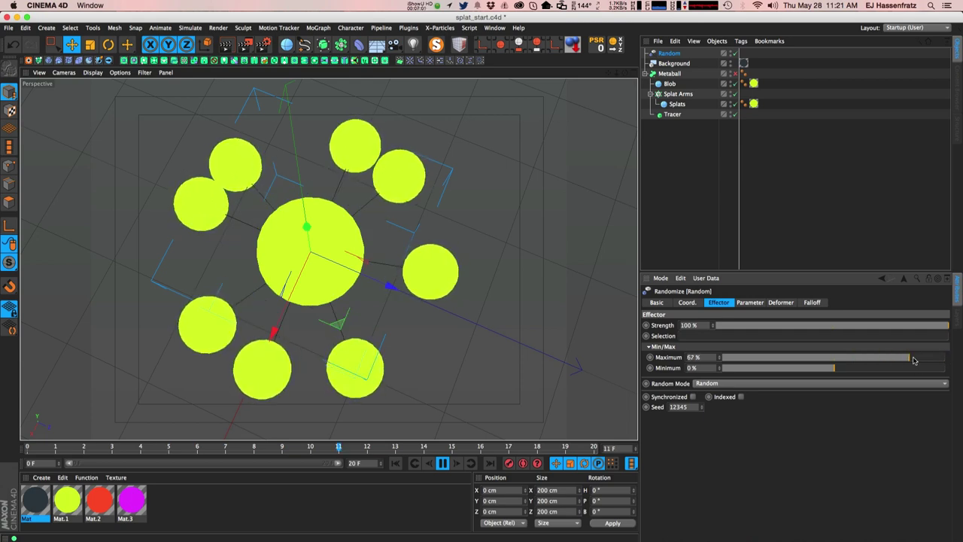
- Set the Random effector's Z position to 63 cm
left_click(748, 302)
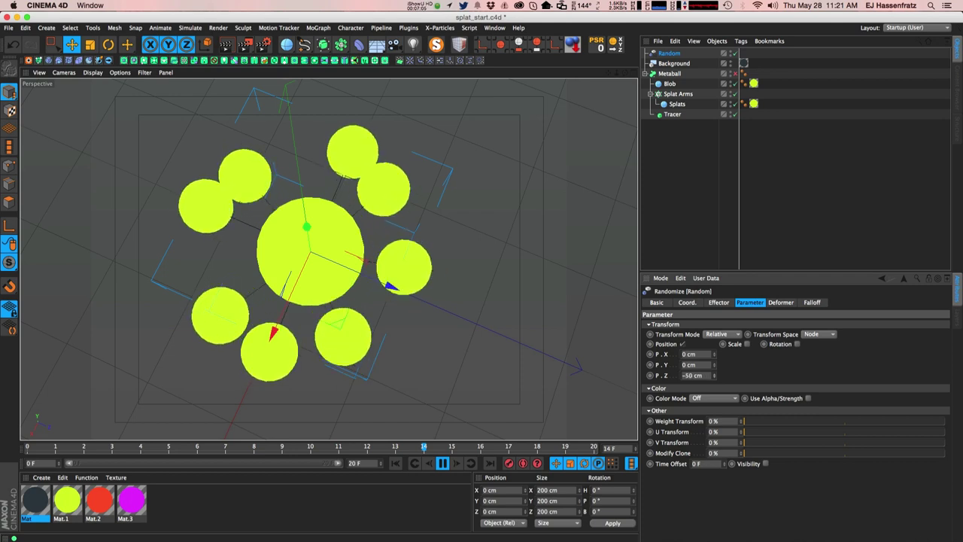
left_click_drag(714, 376, 713, 290)
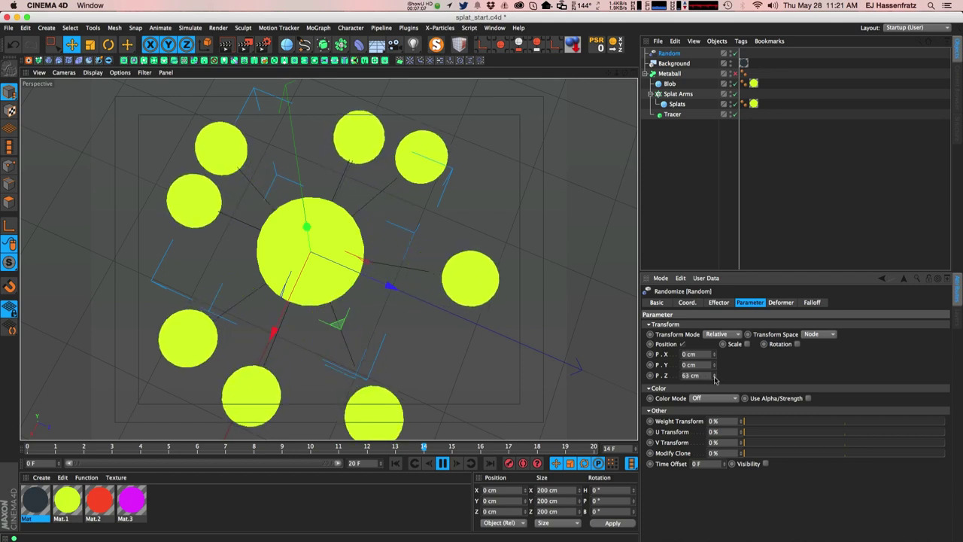
left_click(719, 302)
left_click(749, 303)
- Re-enable the Metaball and set the Random effector's range to a 100% maximum and about -59% minimum
left_click(719, 302)
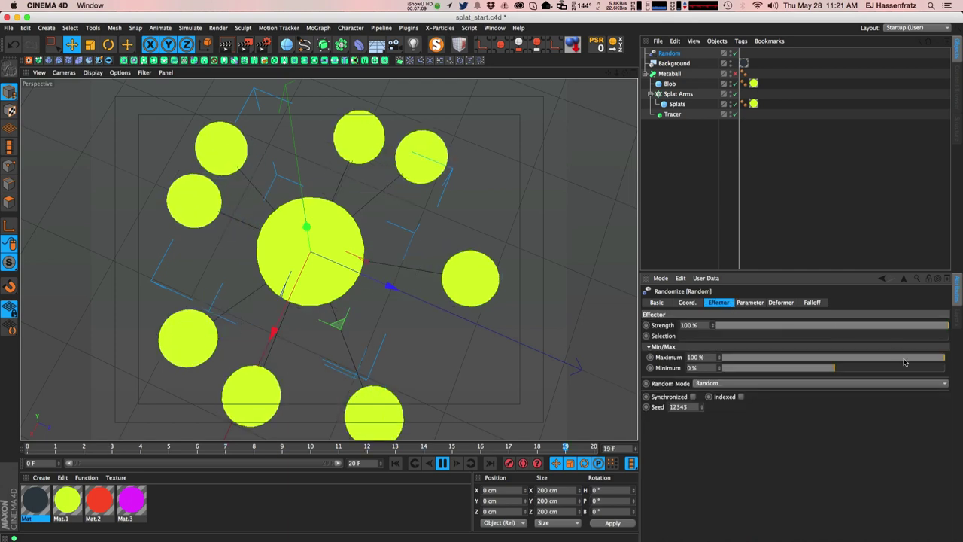
left_click_drag(822, 371, 853, 370)
left_click(736, 73)
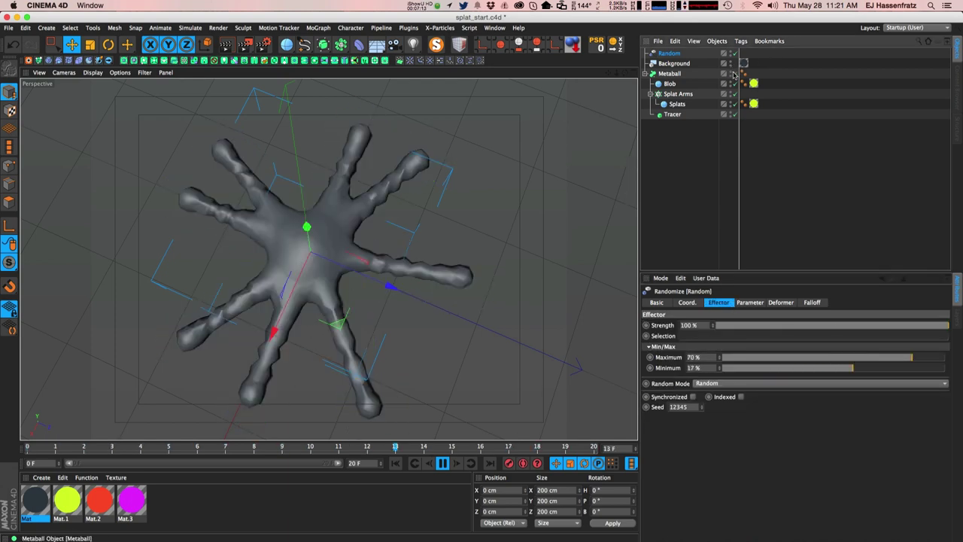
left_click_drag(844, 369, 837, 369)
left_click_drag(913, 358, 960, 356)
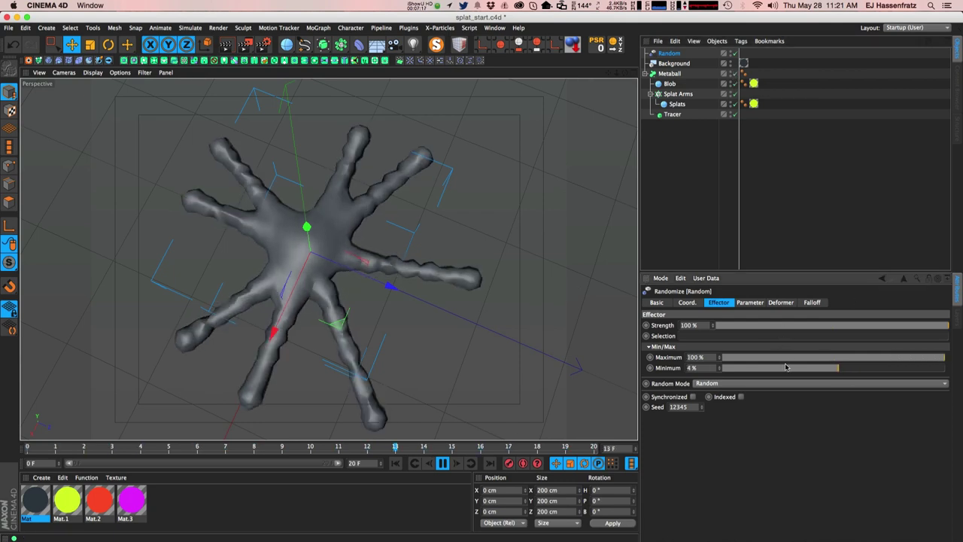
left_click_drag(786, 367, 791, 370)
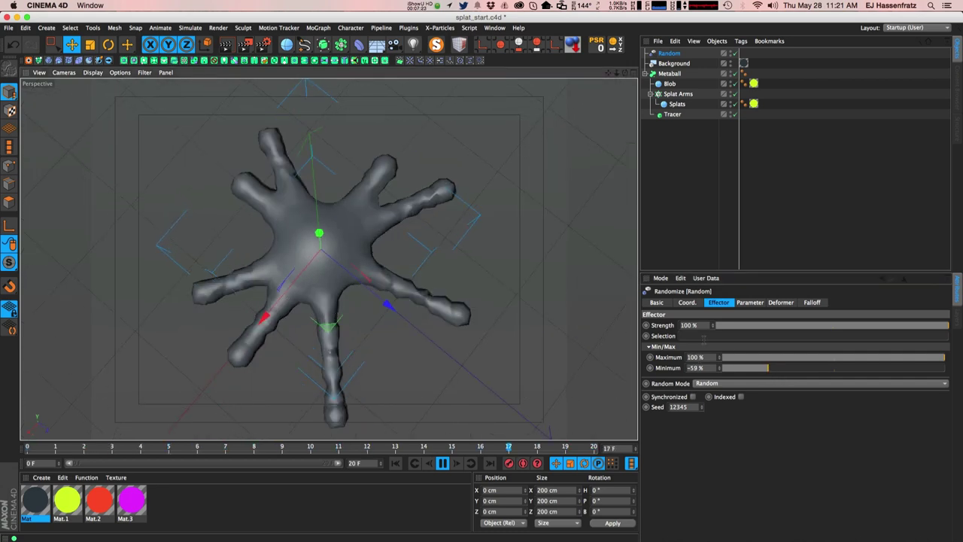
- Enable uniform scale randomization on the Random effector with a scale value of 1
left_click(764, 302)
left_click(773, 344)
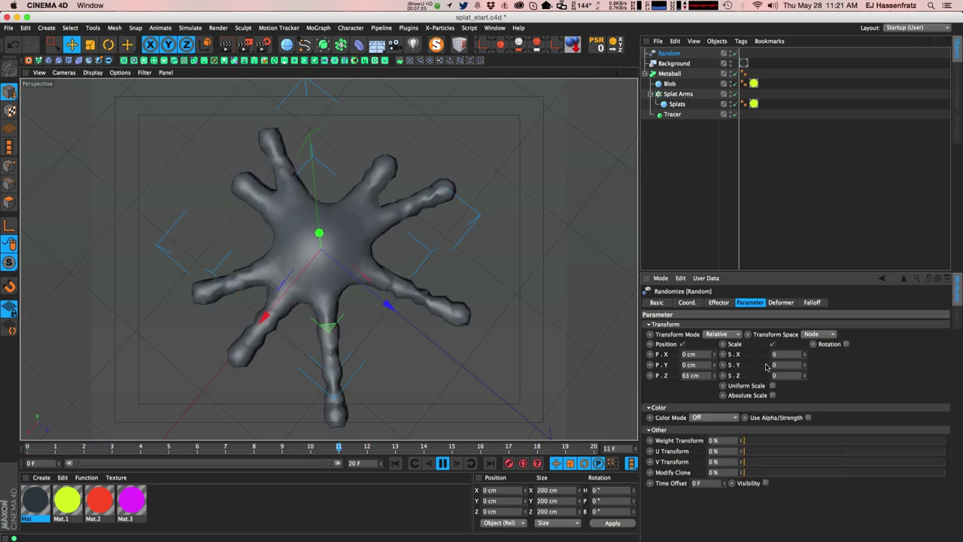
left_click(773, 386)
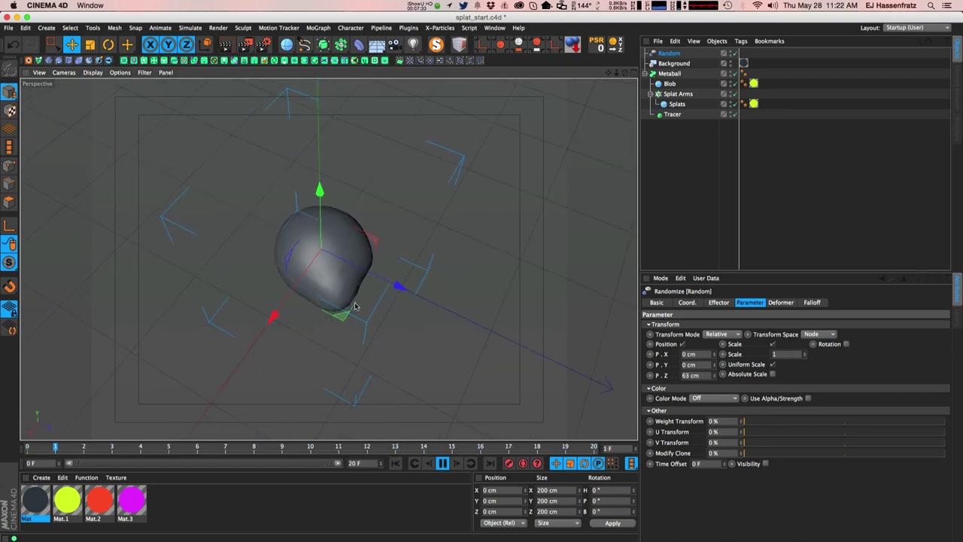
- Reduce the Splats sphere's radius to 25 cm and set the Metaball's hull value to 569%
left_click(677, 104)
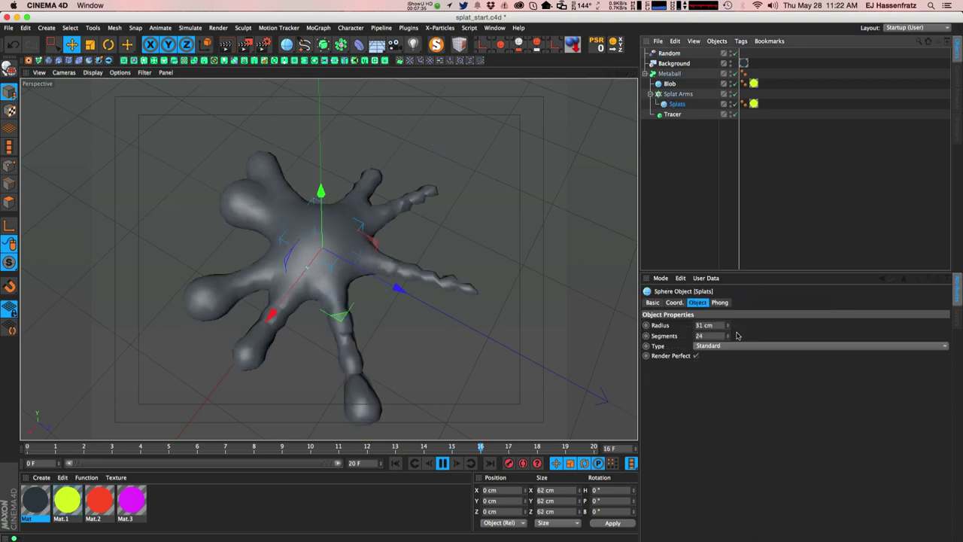
left_click_drag(727, 327, 727, 339)
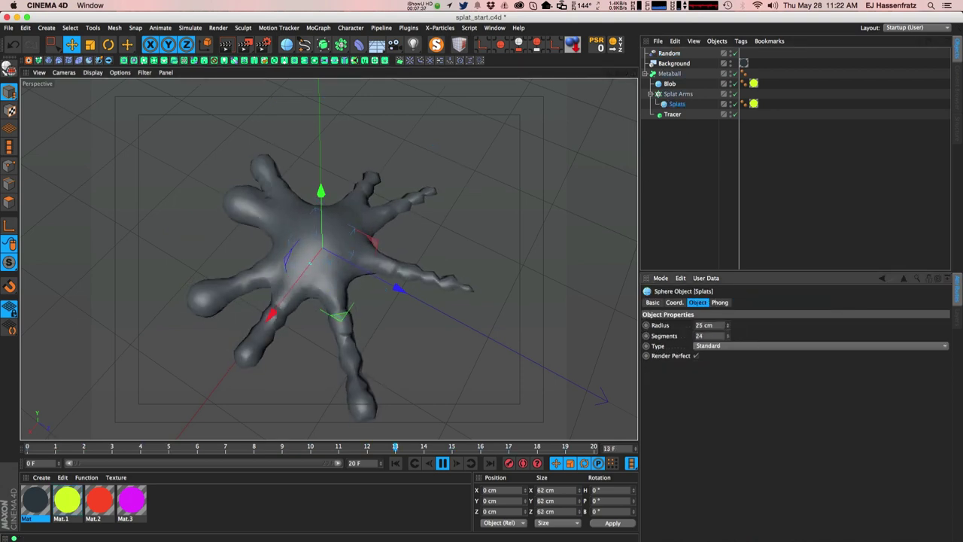
left_click(669, 73)
left_click_drag(740, 326, 728, 335)
left_click(669, 84)
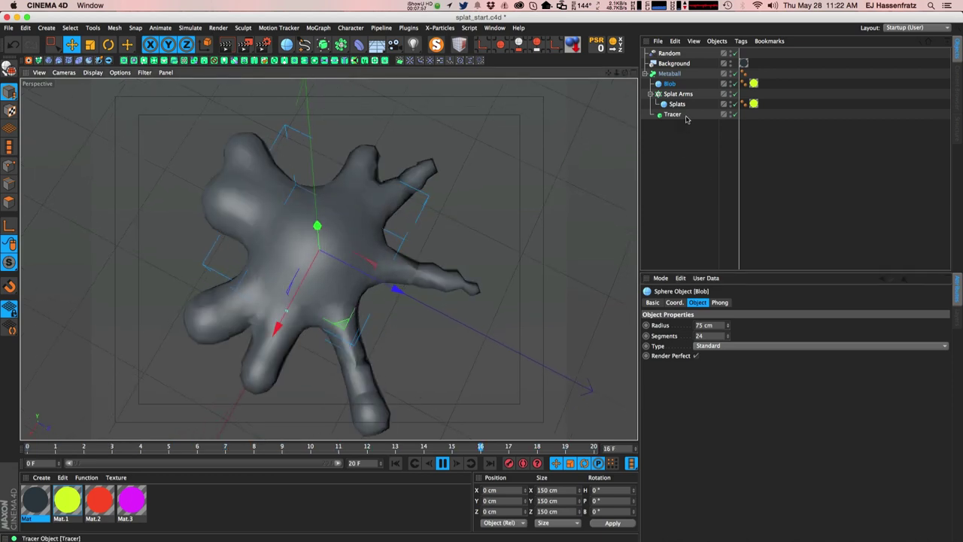
- With Splat Arms selected, pause at frame 13 and examine the splat from a lower viewing angle
left_click(678, 93)
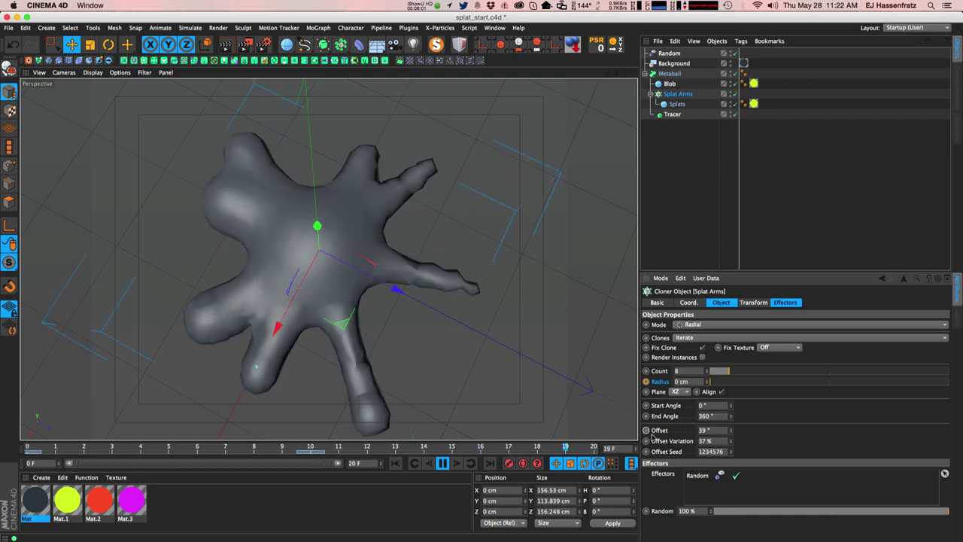
left_click(441, 463)
mouse_move(392, 448)
left_mouse_down()
mouse_move(28, 447)
mouse_move(312, 451)
mouse_move(147, 460)
mouse_move(510, 451)
mouse_move(17, 441)
mouse_move(424, 450)
mouse_move(27, 449)
mouse_move(395, 448)
left_mouse_up()
left_click_drag(409, 404, 325, 294, "alt")
mouse_move(355, 177)
left_mouse_down()
mouse_move(360, 260)
mouse_move(360, 217)
mouse_move(384, 237)
mouse_move(382, 254)
mouse_move(363, 227)
left_mouse_up()
key("super+z")
key("super+z")
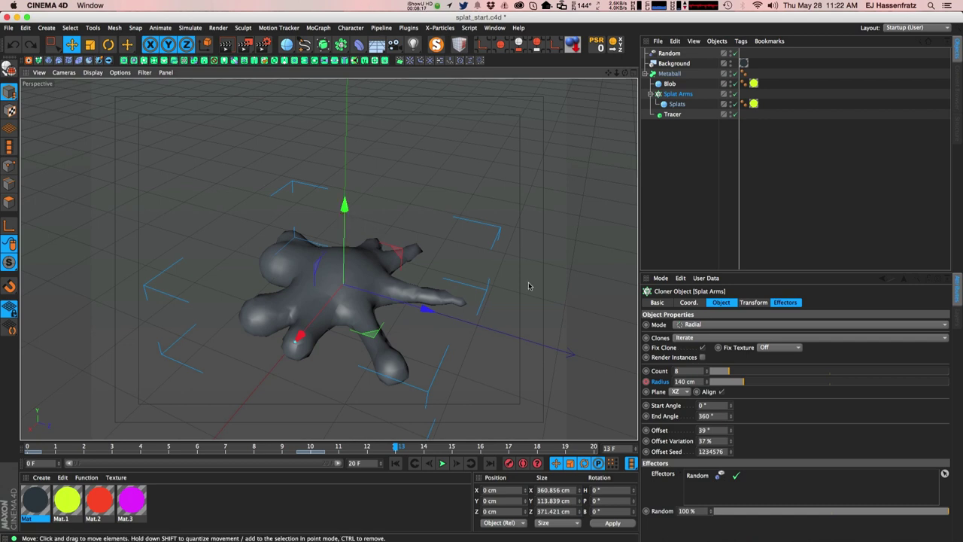
key("F8")
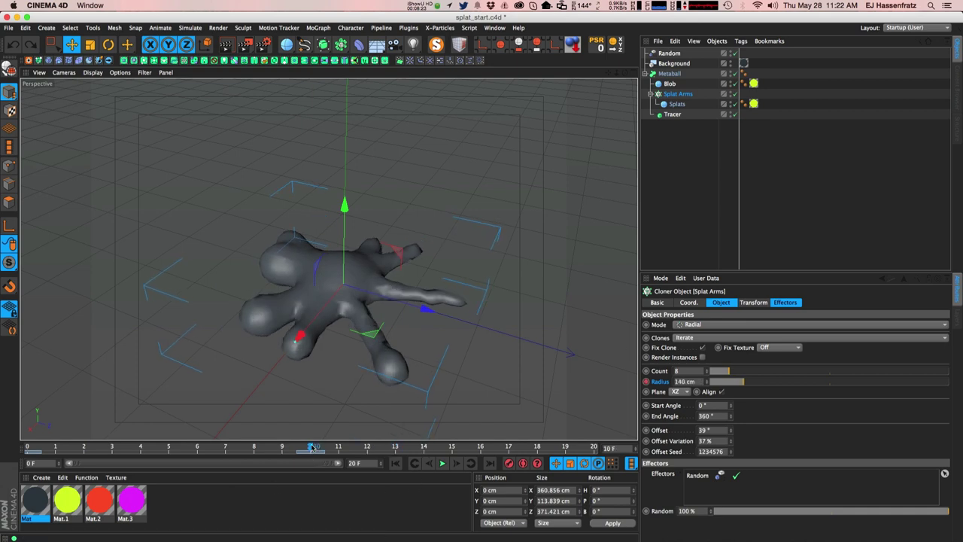
- Delete the Radius animation track of Splat Arms, set the radius to 0 cm, and play the animation
right_click(666, 384)
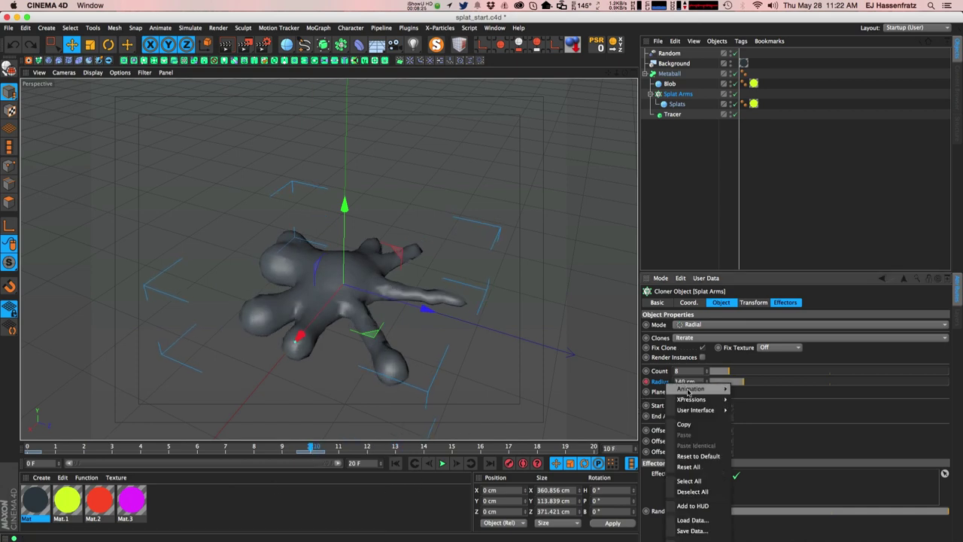
left_click(776, 451)
left_click_drag(721, 382, 709, 383)
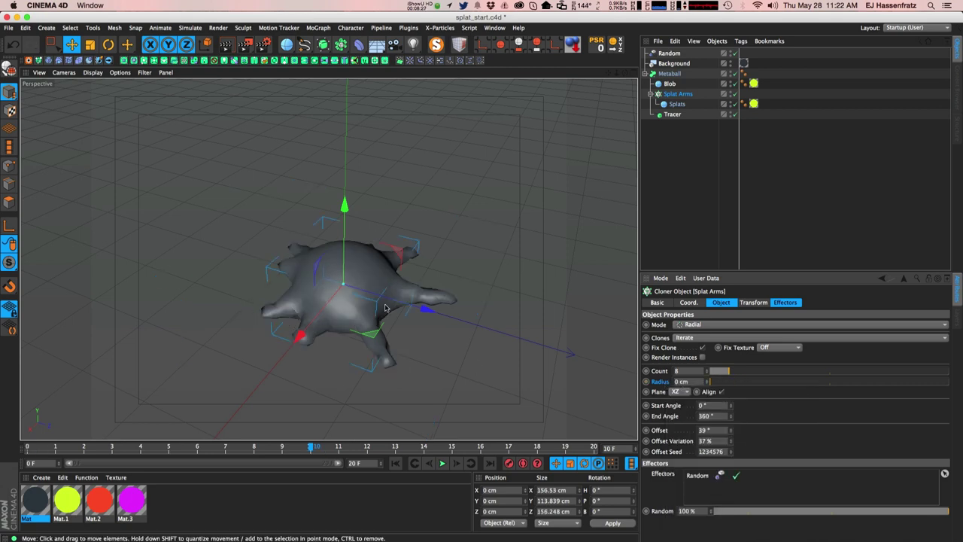
left_click_drag(367, 275, 365, 279, "alt")
right_click_drag(366, 279, 374, 273, "alt")
left_click_drag(374, 273, 356, 299, "alt")
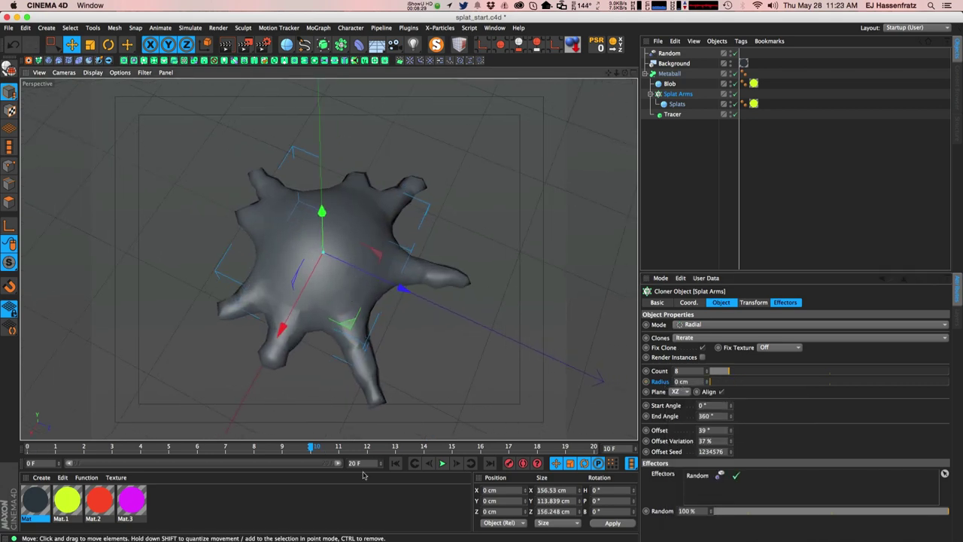
left_click(442, 462)
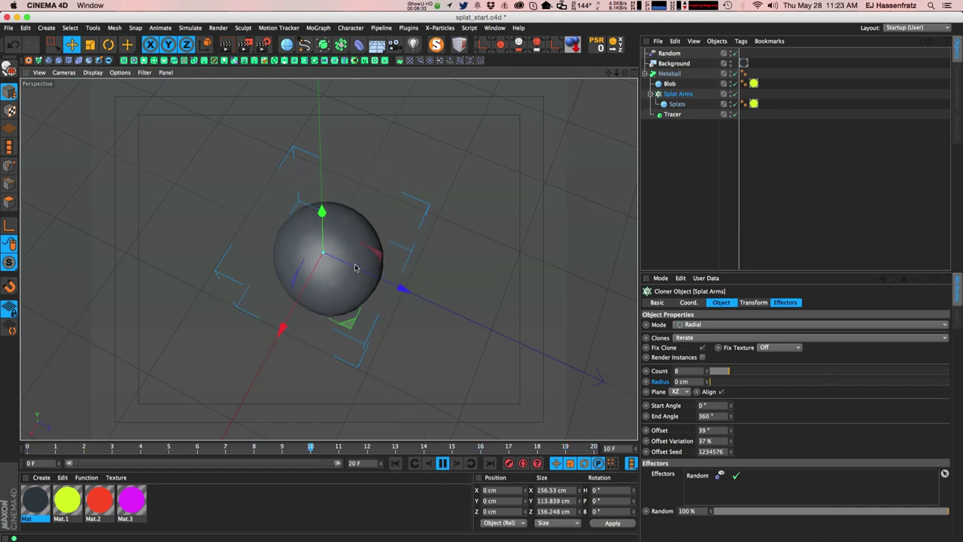
- Set the Random effector's Z position to 145 cm and its range to a 77% maximum and -6% minimum
left_click(669, 53)
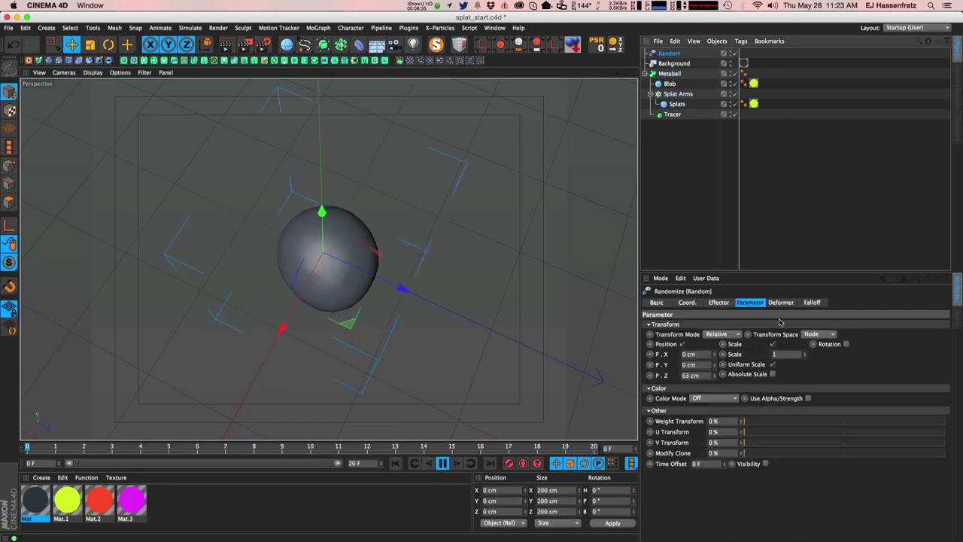
left_click_drag(718, 378, 716, 380)
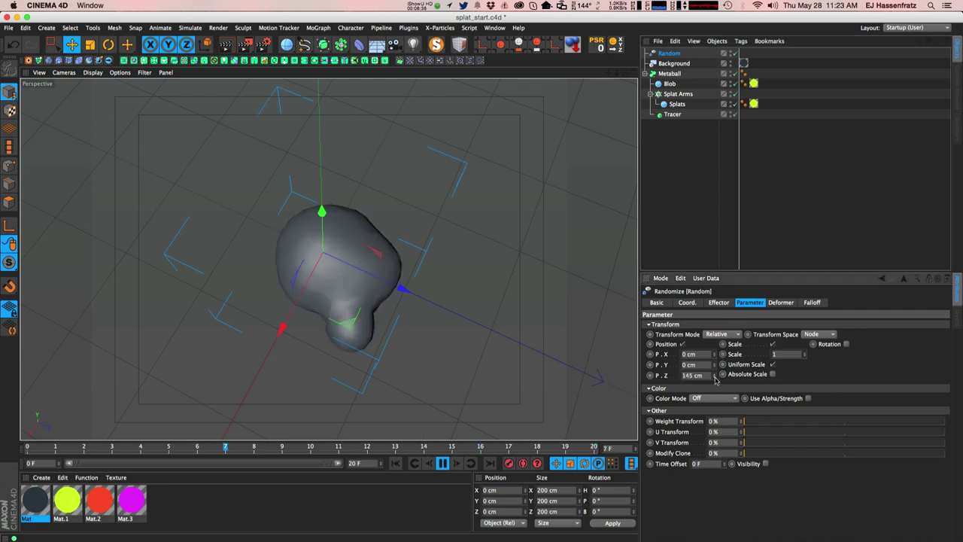
left_click(719, 302)
left_click(828, 368)
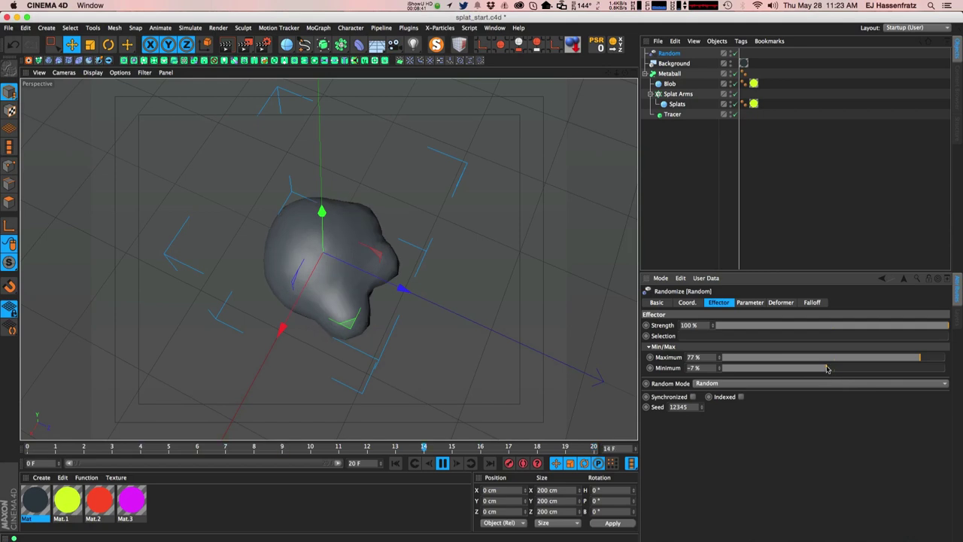
- Stop playback and keyframe the Metaball's Y position at 0 cm on frame 8
left_click(442, 463)
left_click_drag(380, 346, 346, 254, "alt")
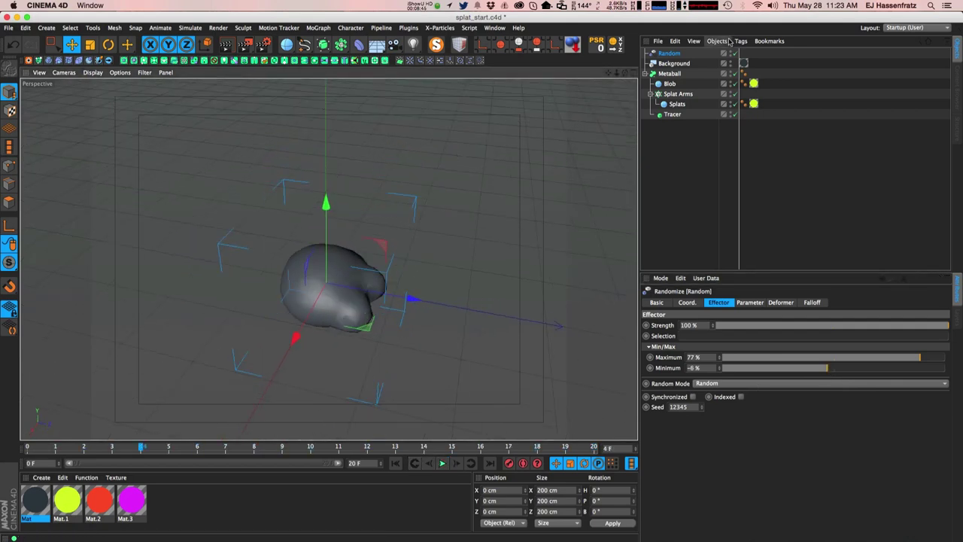
left_click(670, 73)
left_click(675, 303)
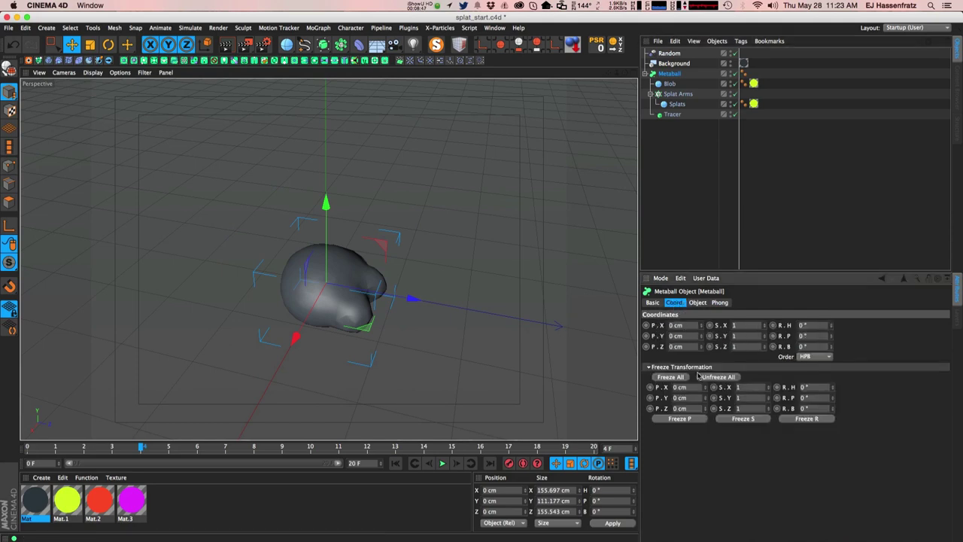
left_click(697, 303)
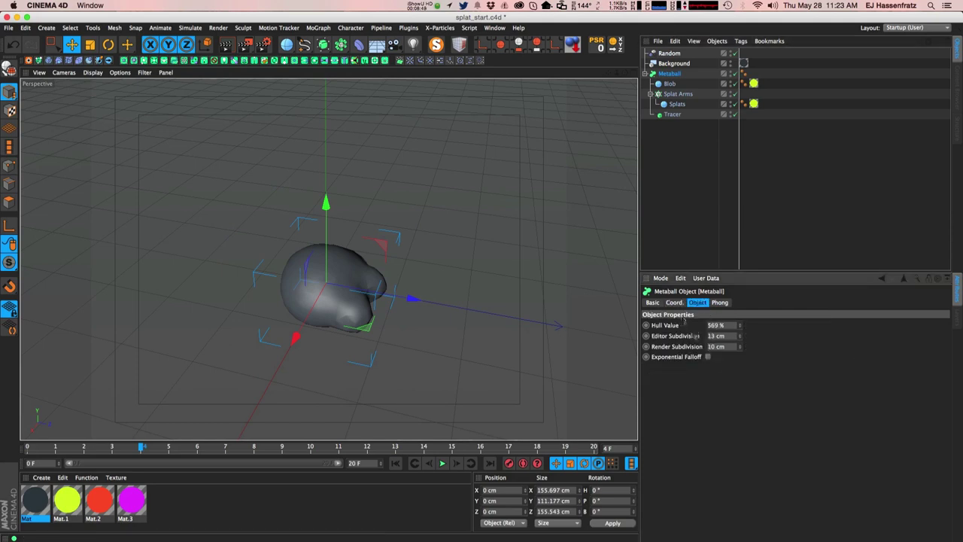
left_click(675, 302)
left_click(253, 449)
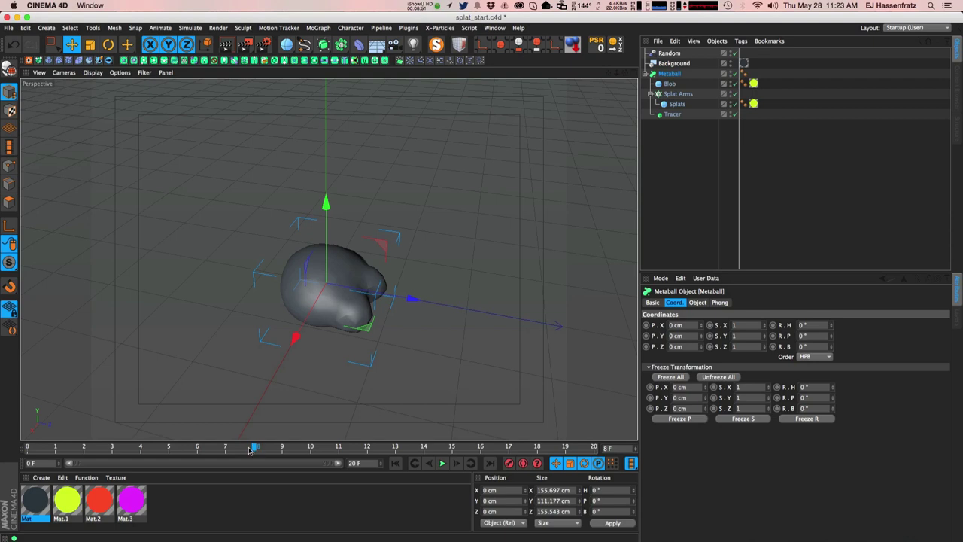
left_click(647, 336, "ctrl")
- On frame 0, raise the Metaball to a Y position of 430 cm, keyframe it, and preview the fall
left_click_drag(253, 449, 27, 448)
left_click_drag(326, 201, 322, 223)
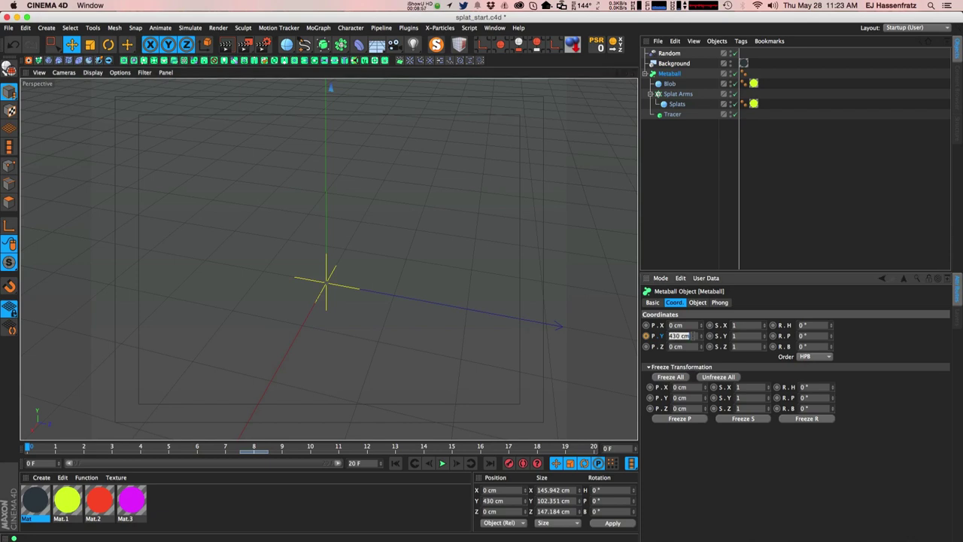
left_click(645, 336)
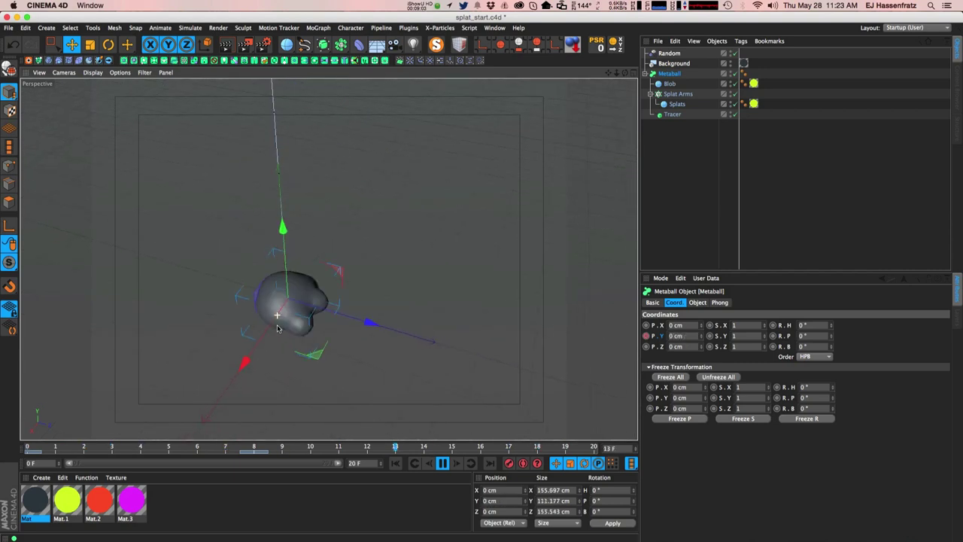
left_click(443, 462)
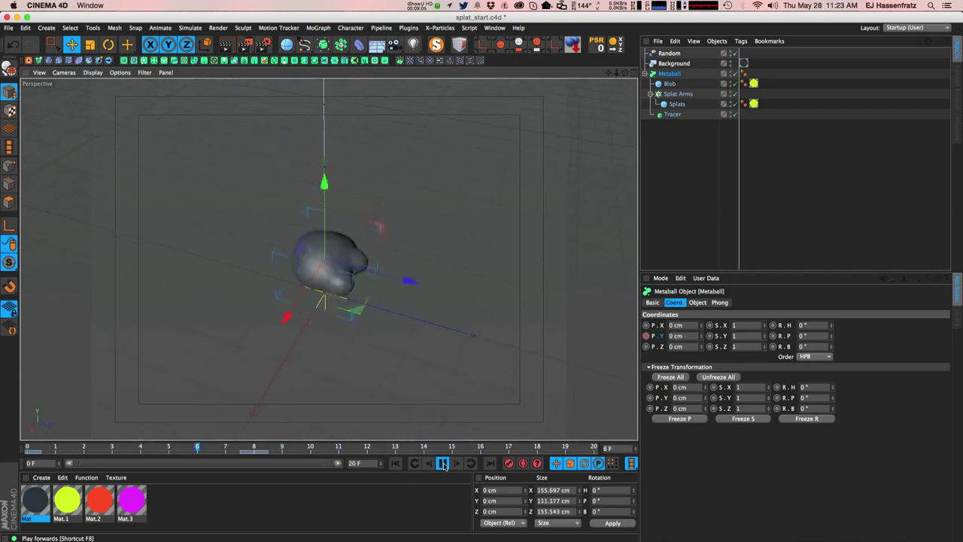
- Set the Random effector's maximum to 100% and its Z position to 332 cm
left_click(670, 54)
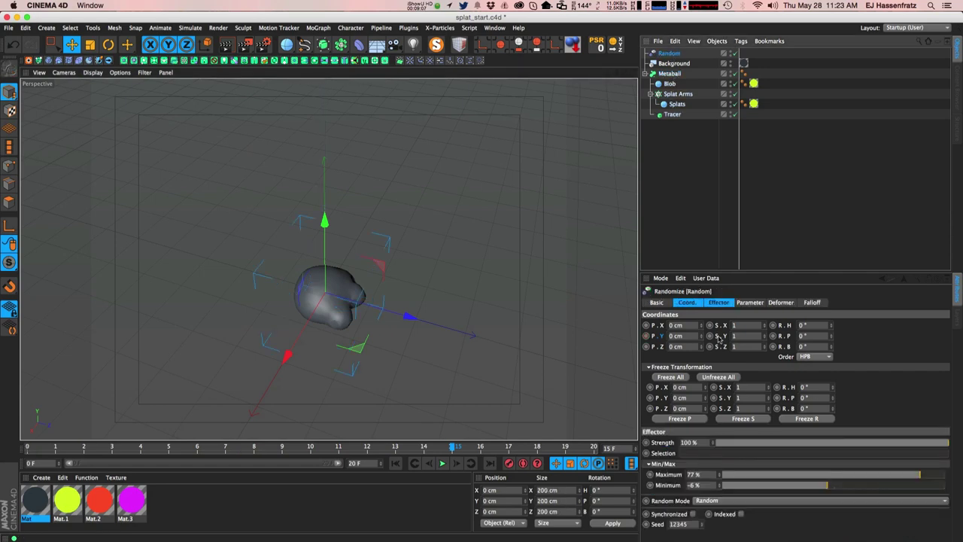
left_click(947, 474)
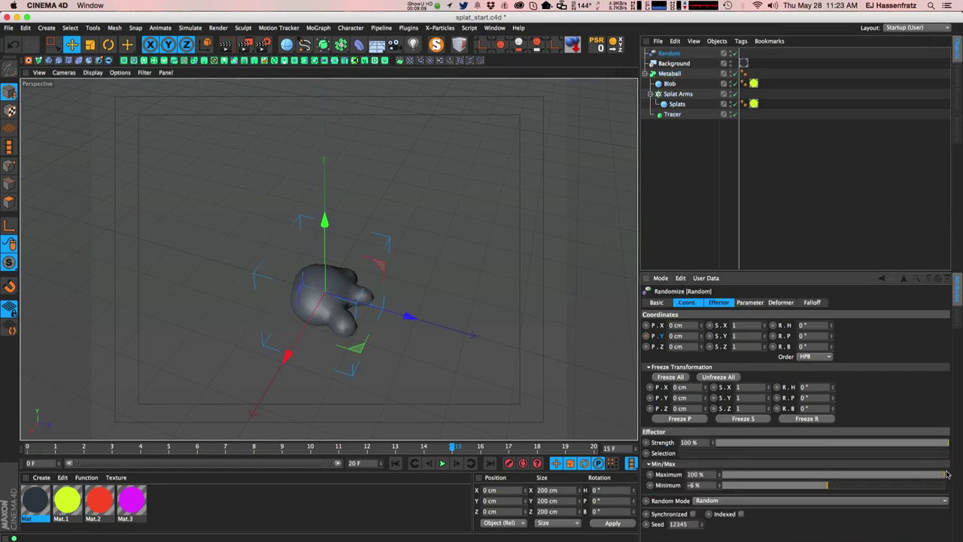
left_click(741, 303)
left_click_drag(715, 378, 715, 331)
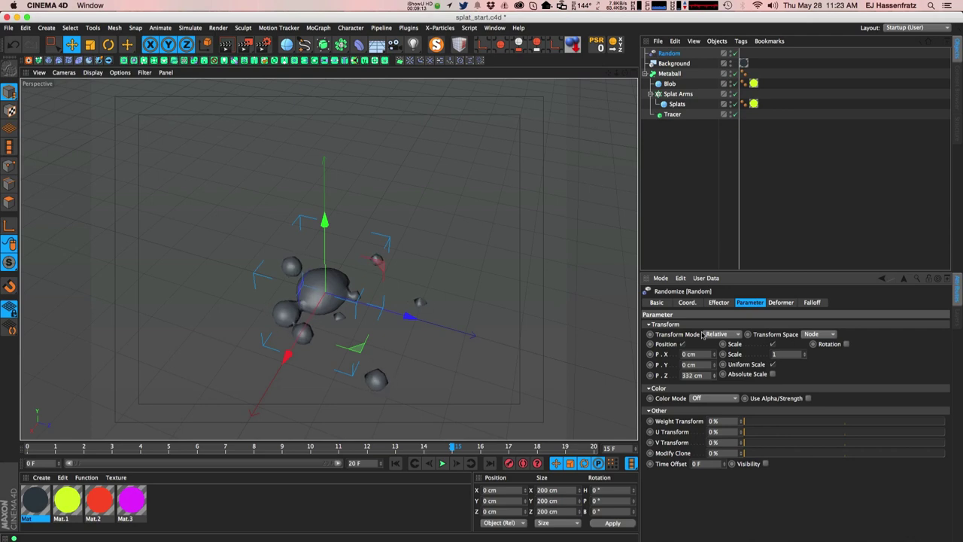
- Set the Random effector's Z position to 279 cm and its range to a 95% maximum and 29% minimum, previewing the animation
left_click_drag(717, 376, 717, 381)
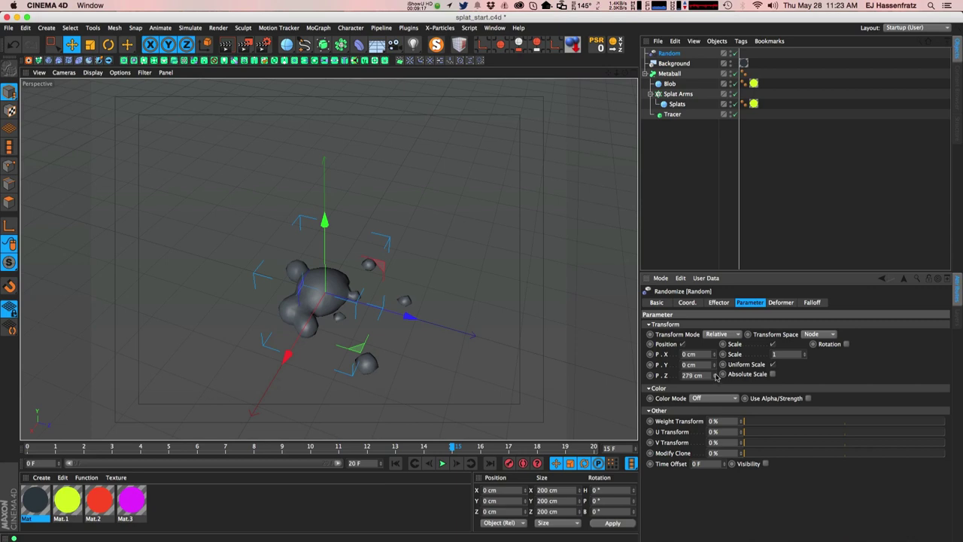
left_click(716, 303)
left_click_drag(840, 368, 865, 367)
left_click(396, 464)
left_click(442, 464)
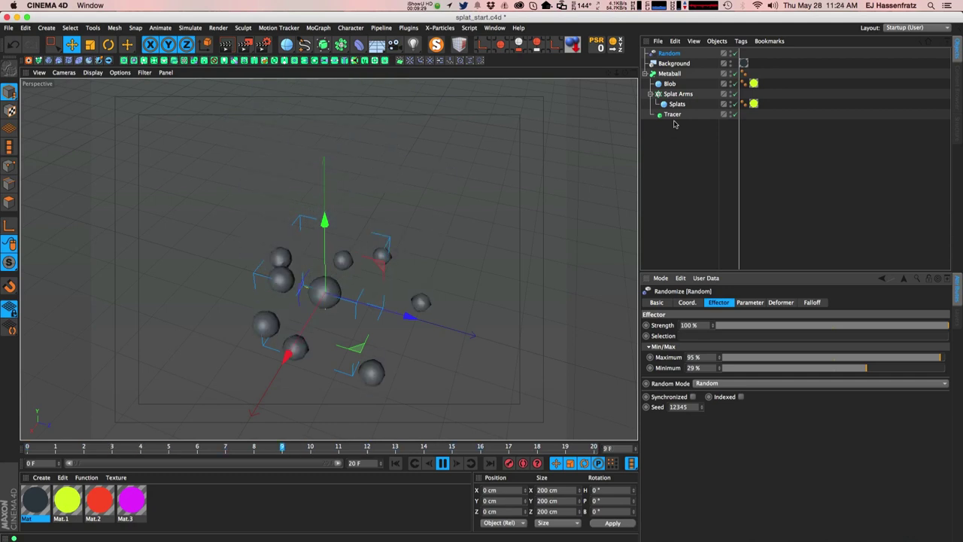
left_click(443, 464)
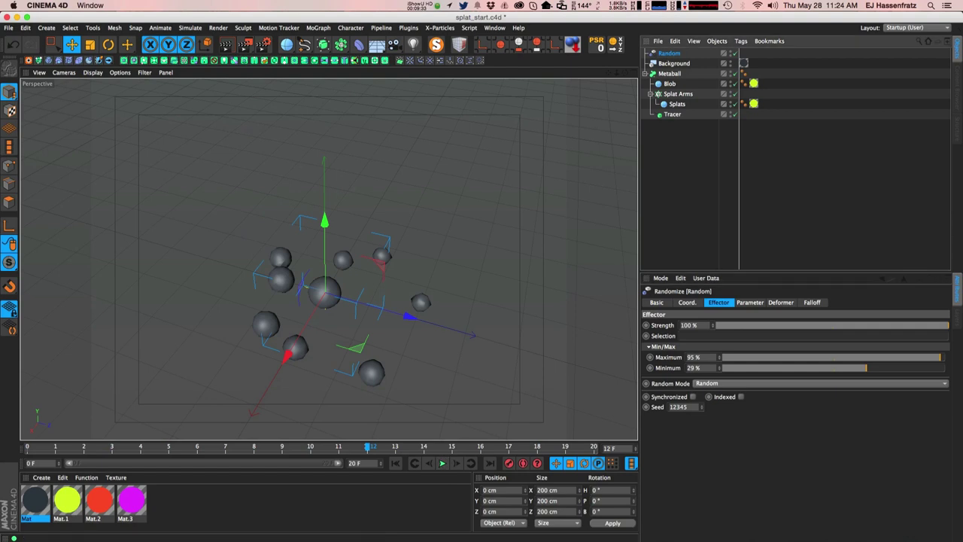
- Give the Random effector a Linear falloff oriented along +Y
left_click(813, 303)
left_click(704, 325)
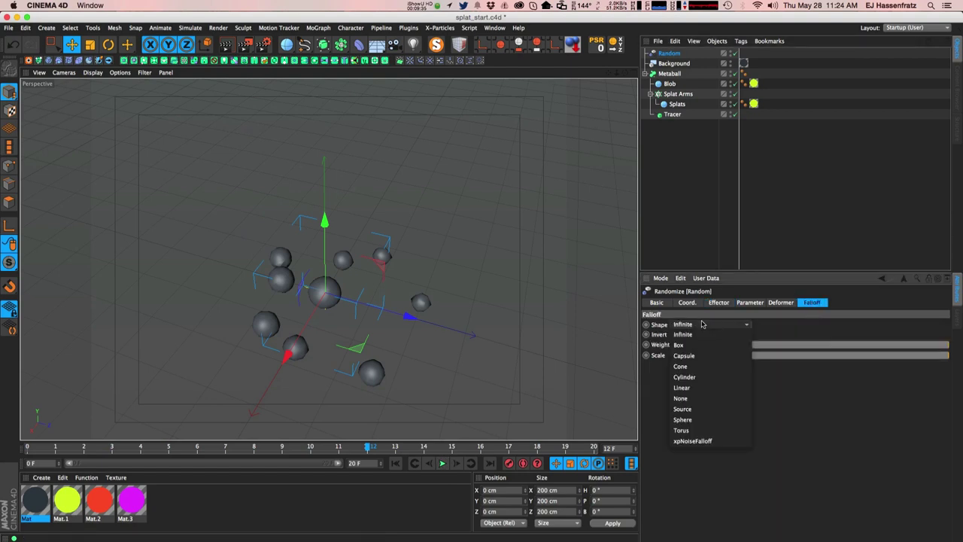
left_click(712, 387)
left_click(713, 388)
left_click(713, 422)
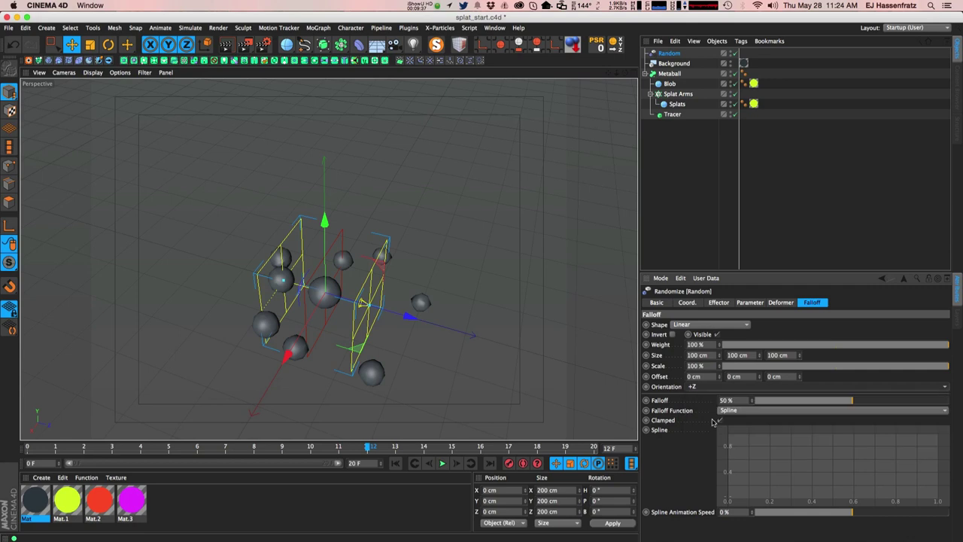
left_click_drag(326, 310, 332, 263, "alt")
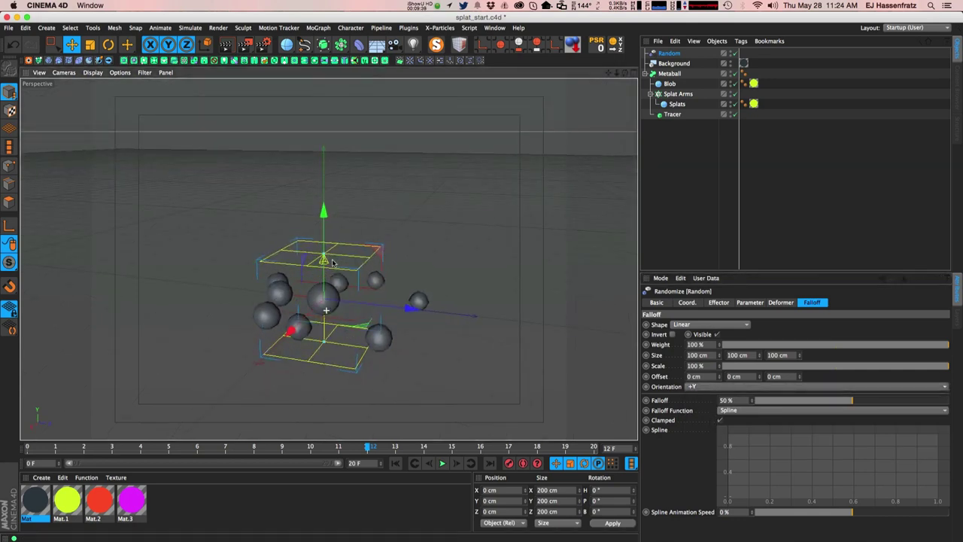
- Raise the Random effector to a Y position of about 107 cm, with a falloff height of about 56 cm and 100% falloff
left_click(396, 463)
left_click_drag(49, 447, 255, 447)
left_click_drag(372, 444, 290, 444)
left_click_drag(325, 231, 325, 197)
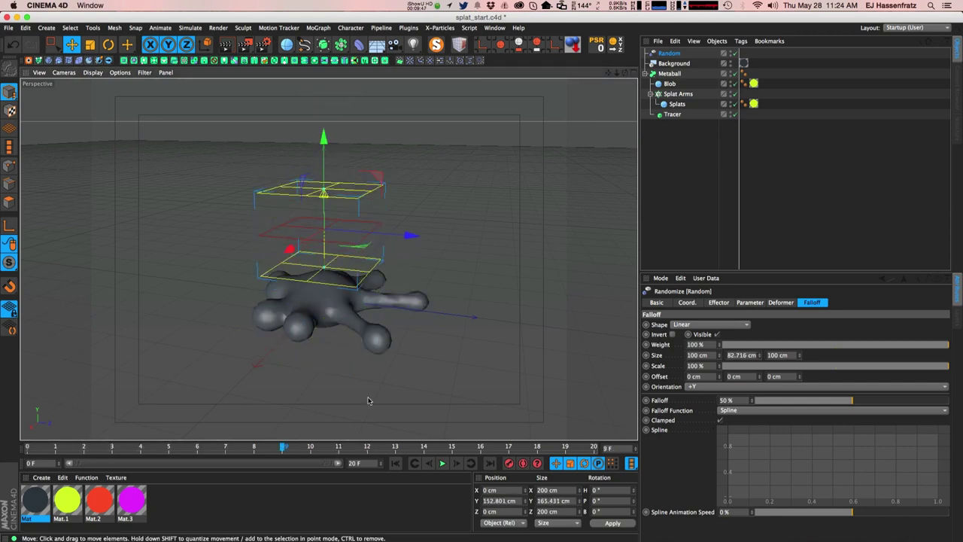
left_click_drag(290, 448, 28, 447)
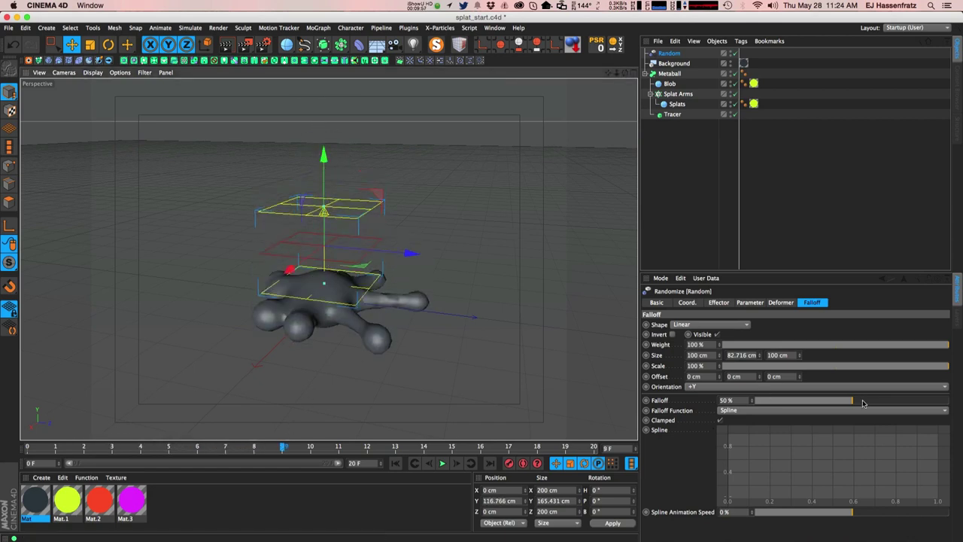
left_click_drag(885, 401, 950, 401)
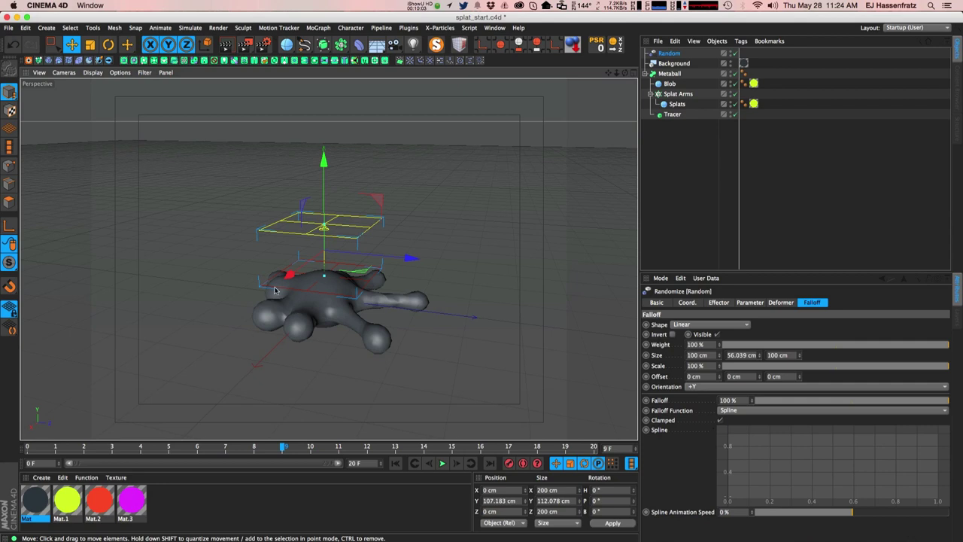
left_click(730, 301)
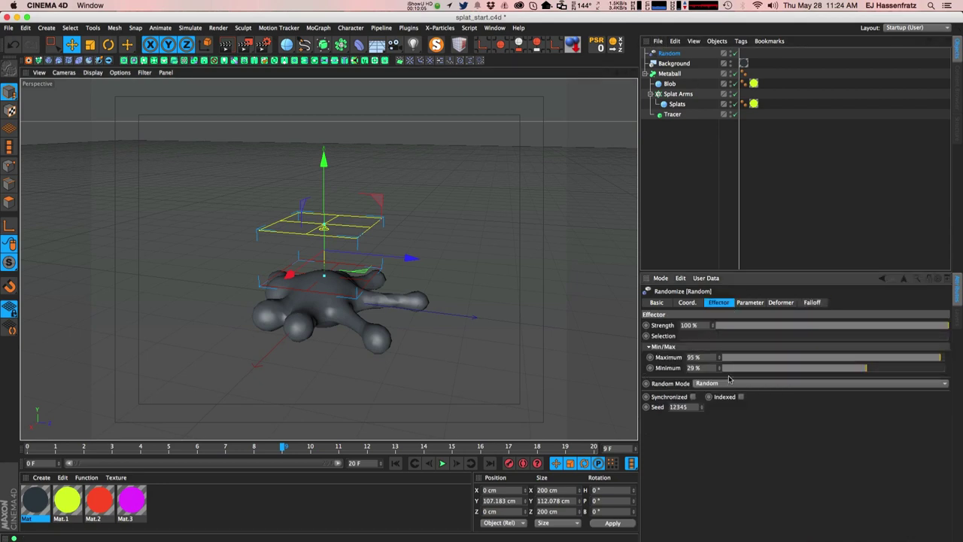
- Play the animation from the start and review the settings of the Tracer, Splat Arms cloner and Splats sphere
left_click(674, 114)
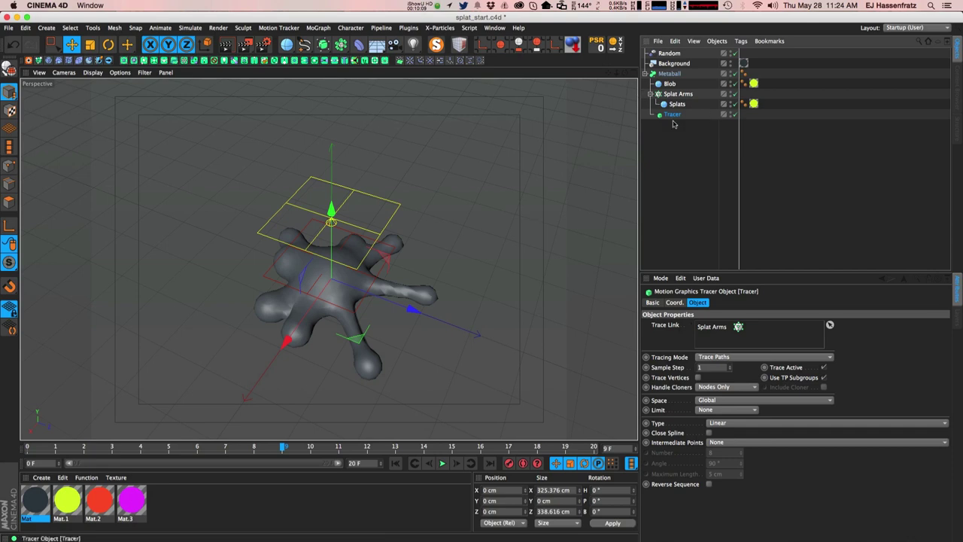
left_click_drag(355, 280, 347, 320, "alt")
left_click(395, 462)
left_click(442, 462)
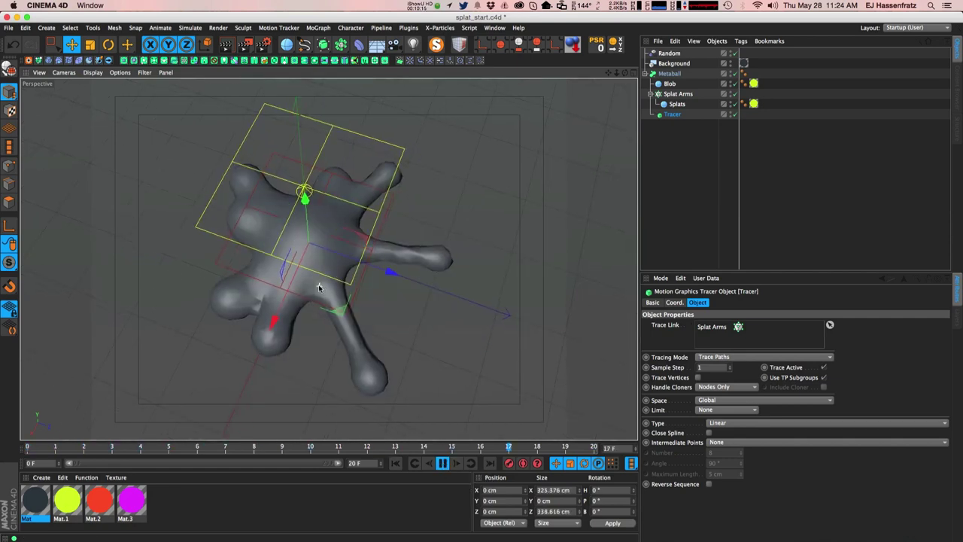
left_click(672, 94)
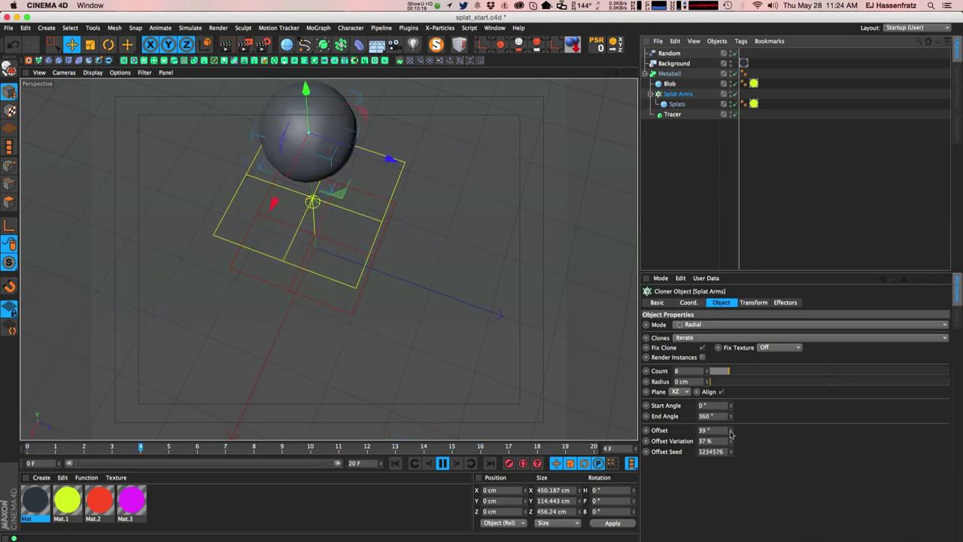
left_click(677, 103)
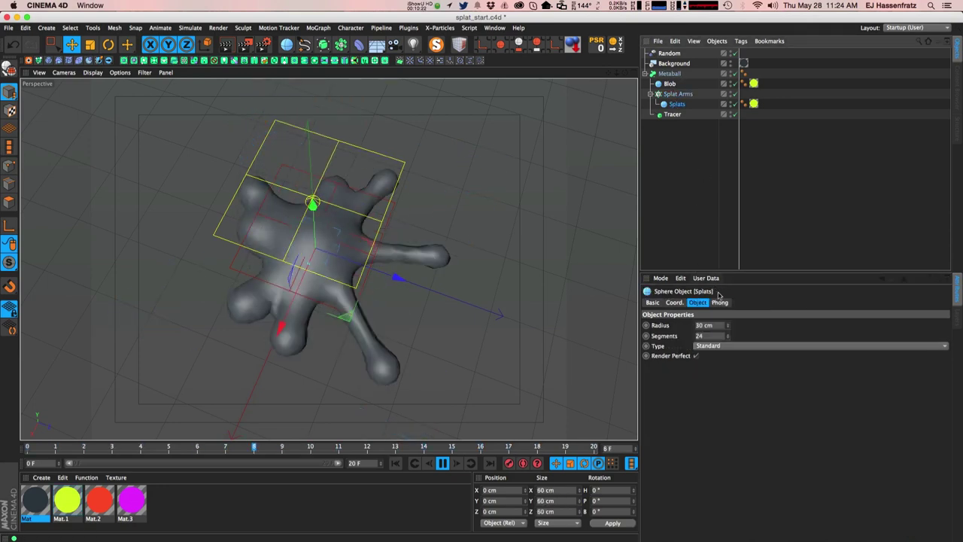
- Set the Metaball's hull value to 602% and both its editor and render subdivision to 16 cm
left_click(669, 73)
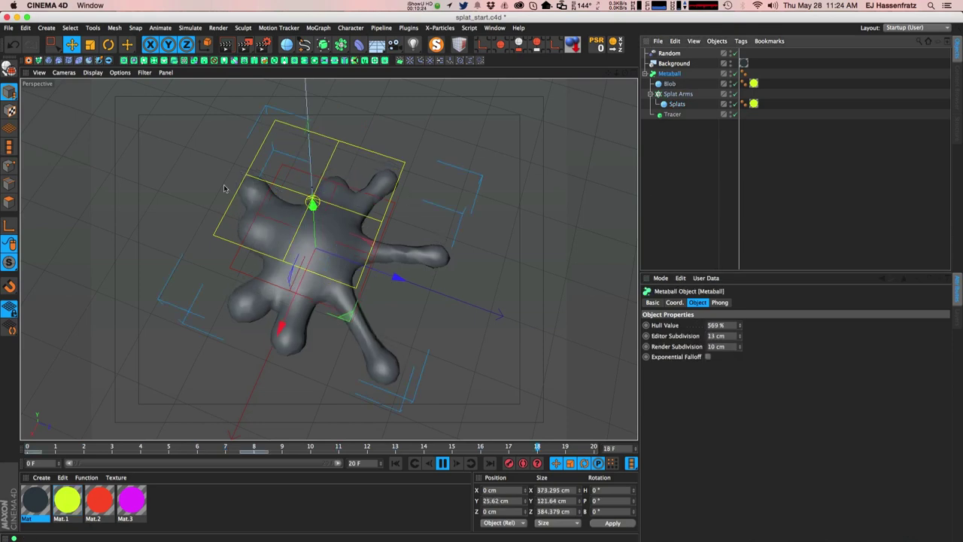
left_click(740, 323)
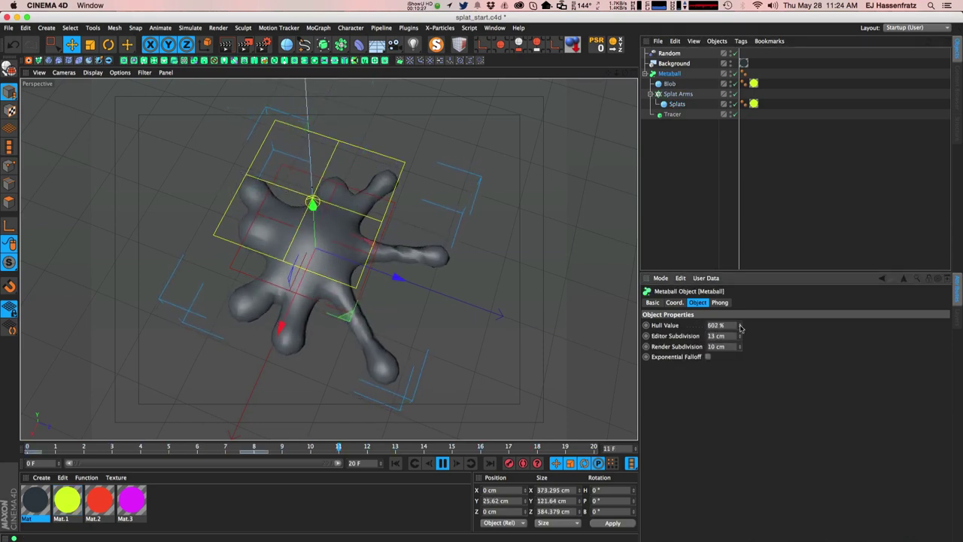
left_click(739, 340)
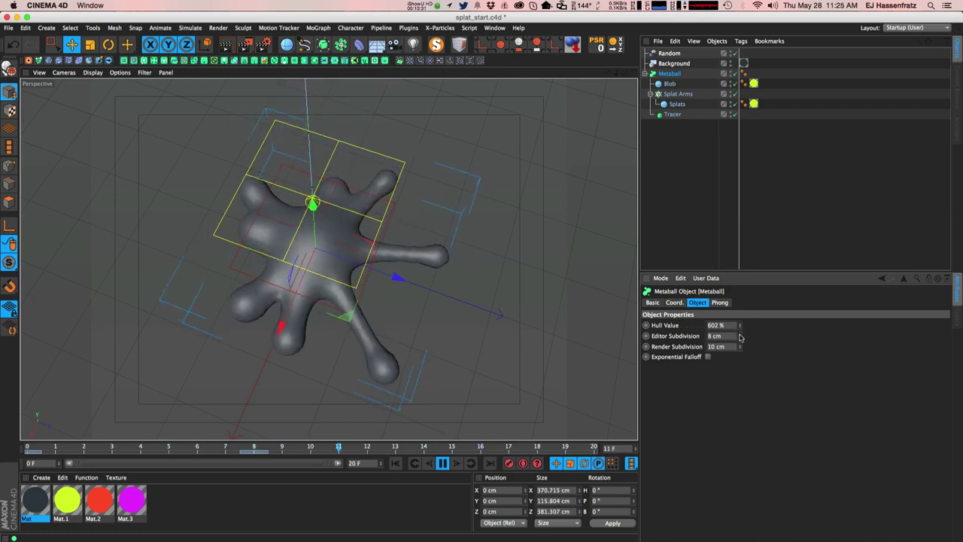
left_click_drag(741, 335, 741, 331)
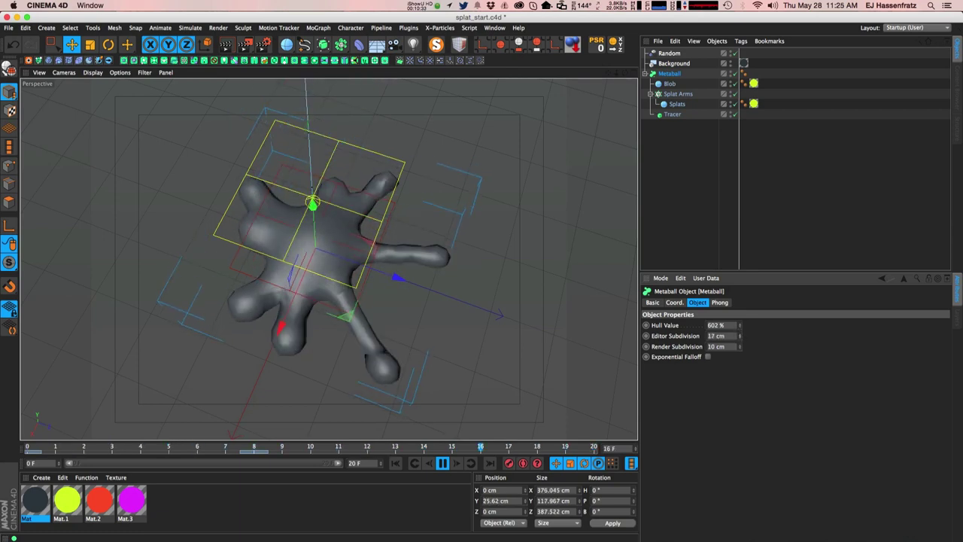
left_click(740, 344)
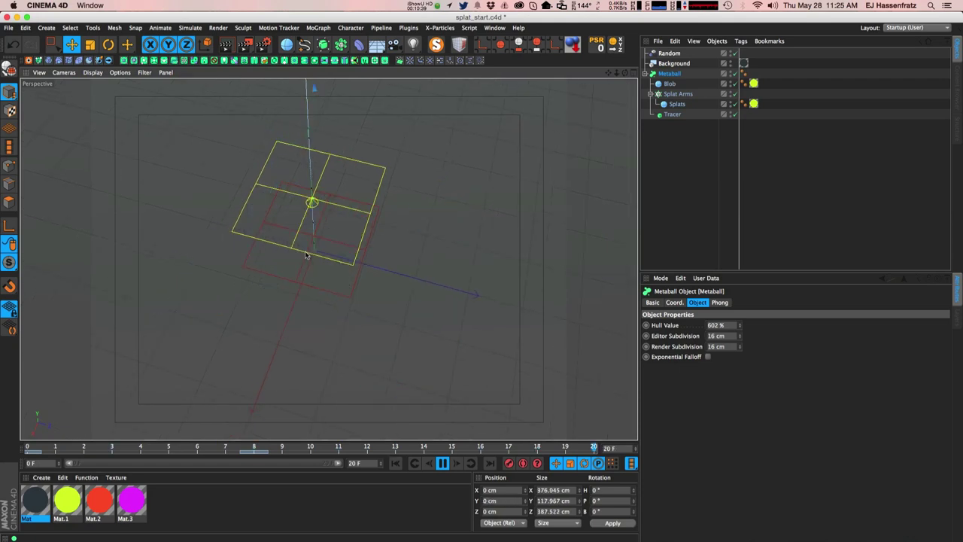
- Add a Subdivision Surface as the parent of the Metaball to smooth the splat
left_click_drag(322, 43, 361, 58)
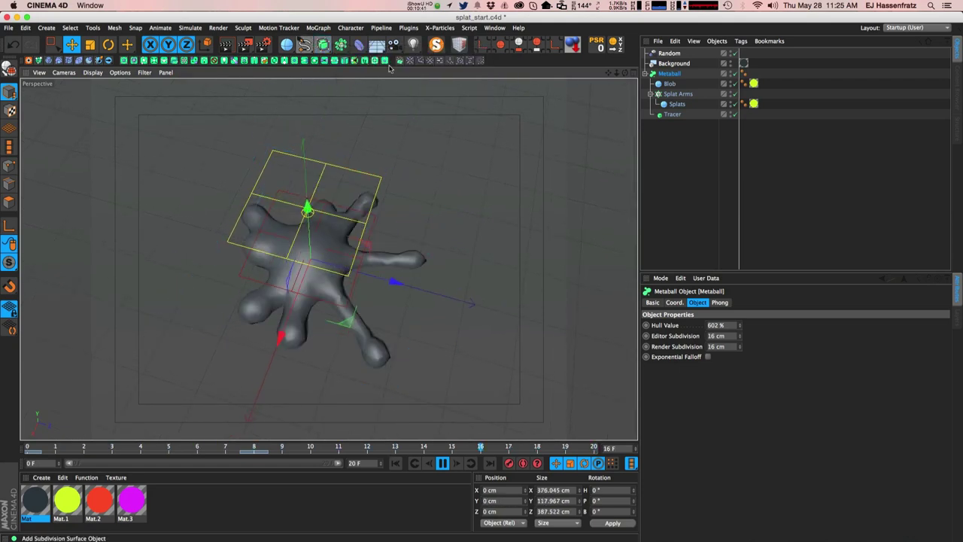
left_click_drag(669, 84, 681, 74)
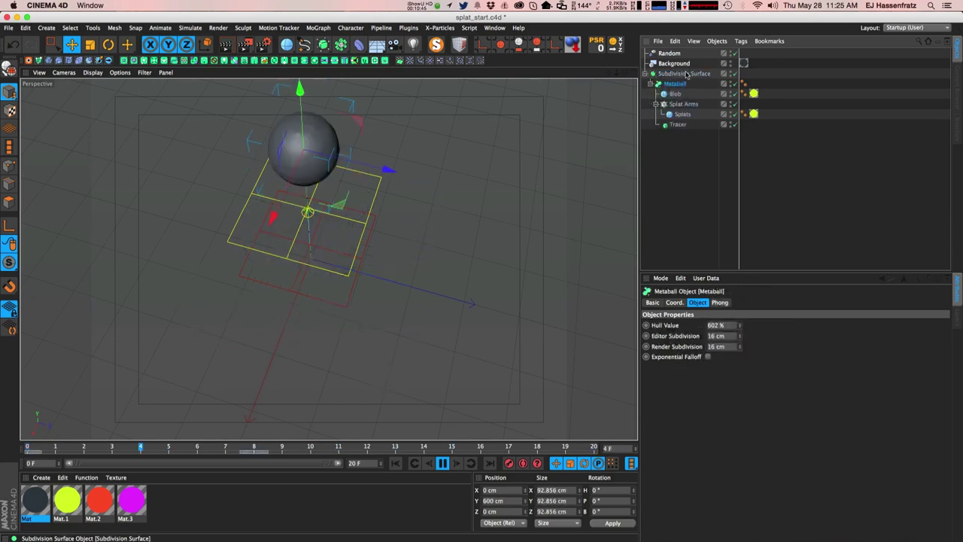
left_click(686, 73)
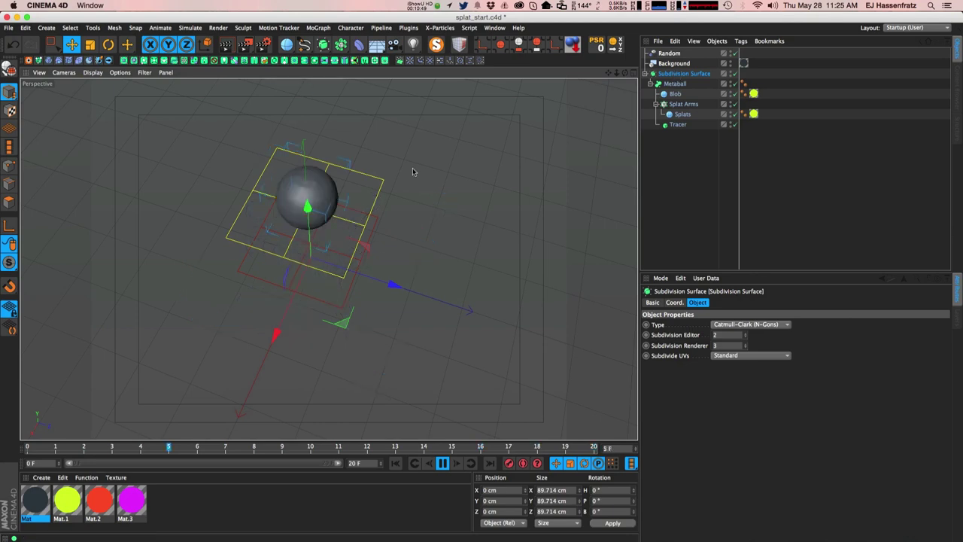
- Stop playback on frame 8 and delete the Metaball's Y position animation
left_click(675, 302)
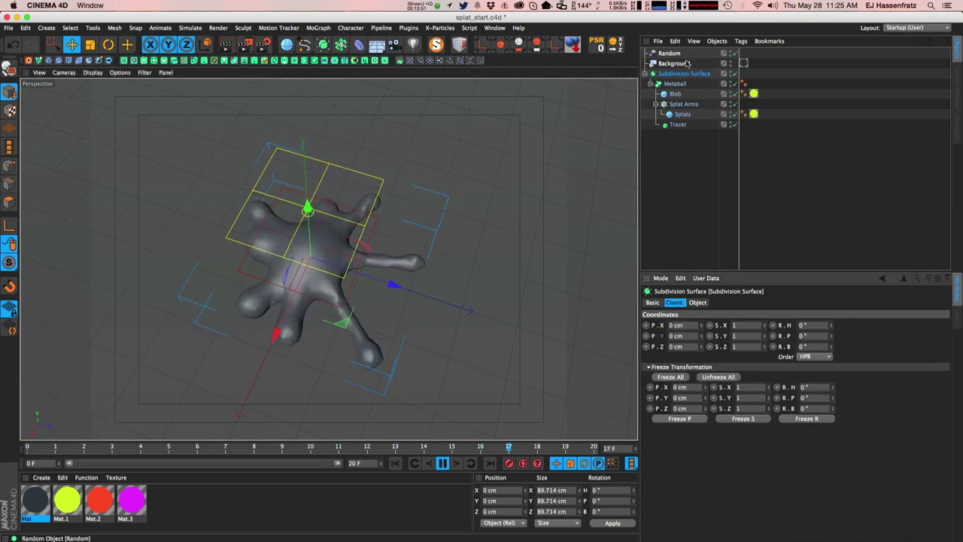
left_click(443, 463)
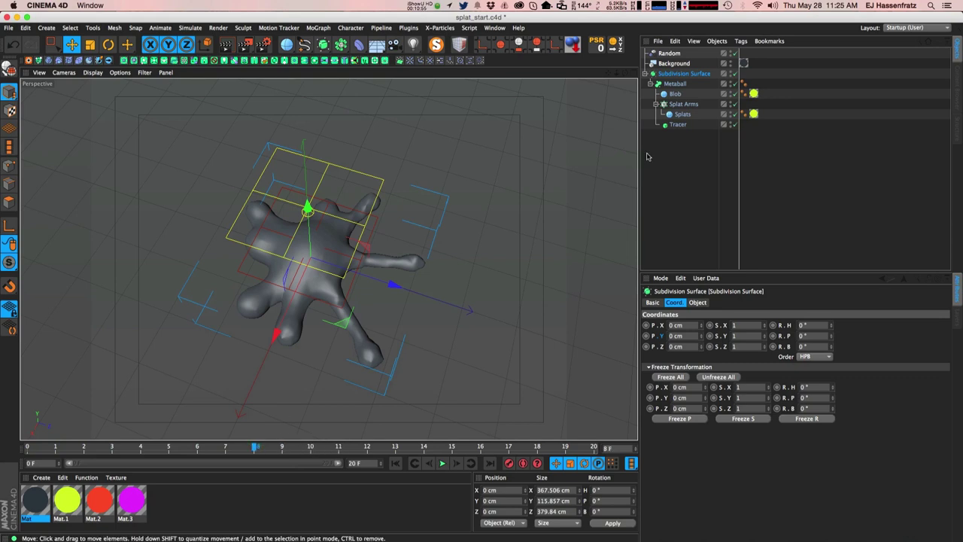
left_click(675, 83)
right_click(661, 341)
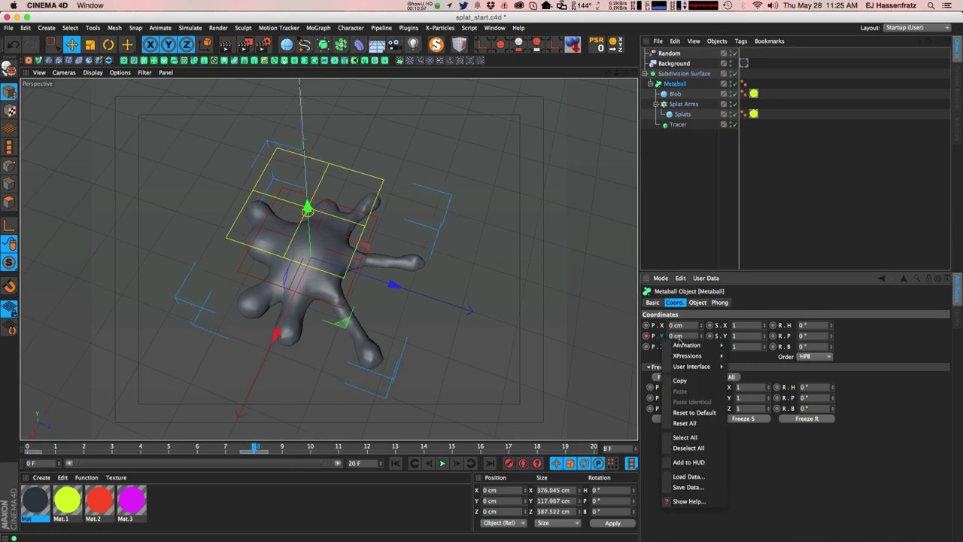
mouse_move(687, 345)
left_click(745, 423)
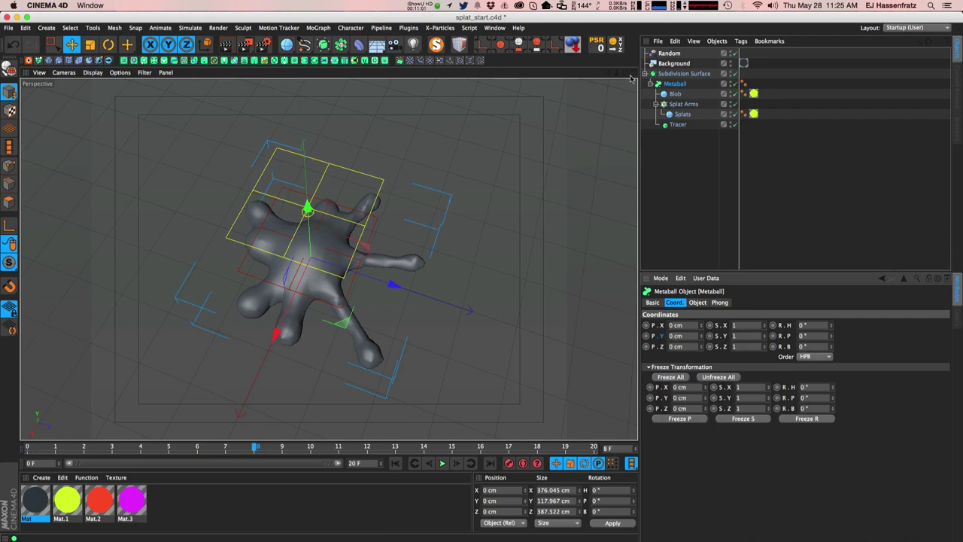
- Keyframe the Subdivision Surface's Y position at 0 cm on frame 8 and 600 cm on frame 0, and preview the fall
left_click(683, 73)
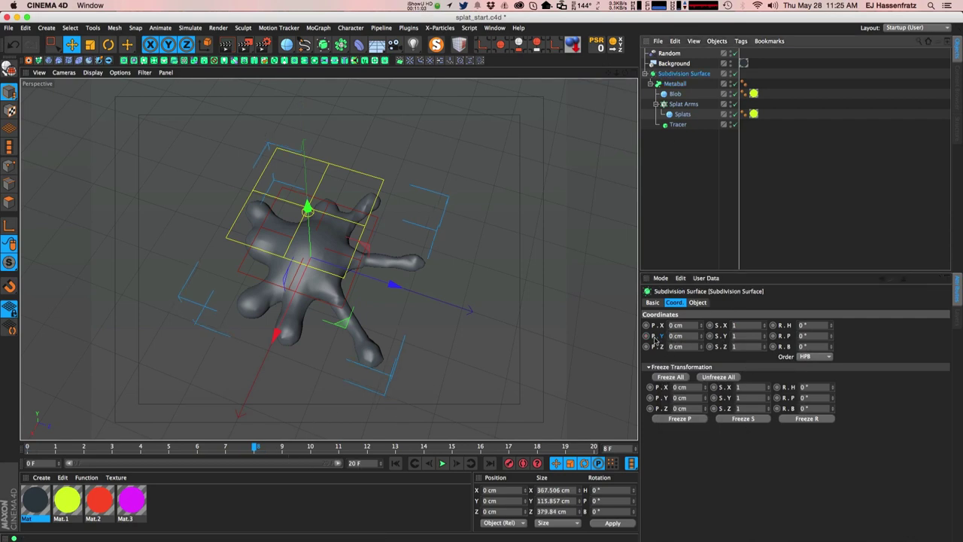
left_click(646, 336, "ctrl")
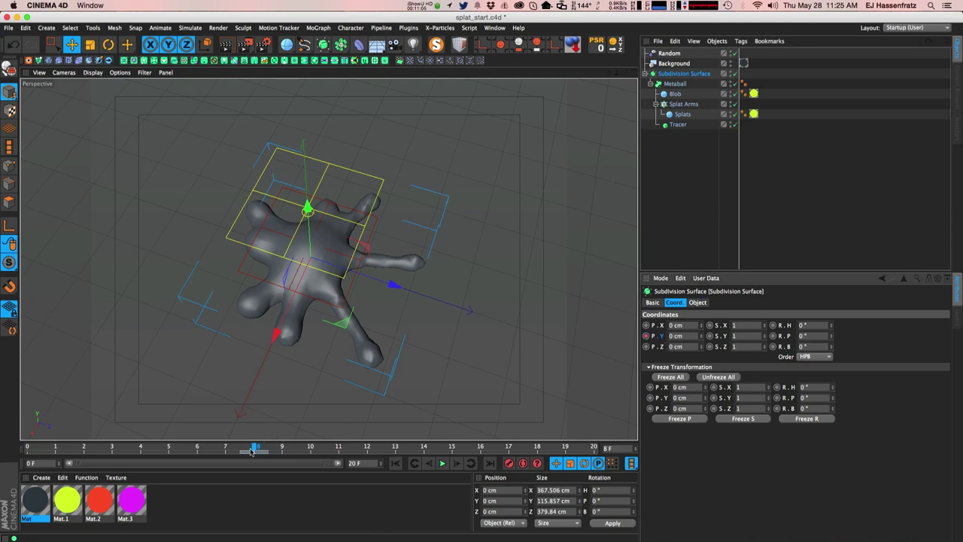
left_click_drag(255, 447, 27, 447)
left_click_drag(308, 209, 298, 161)
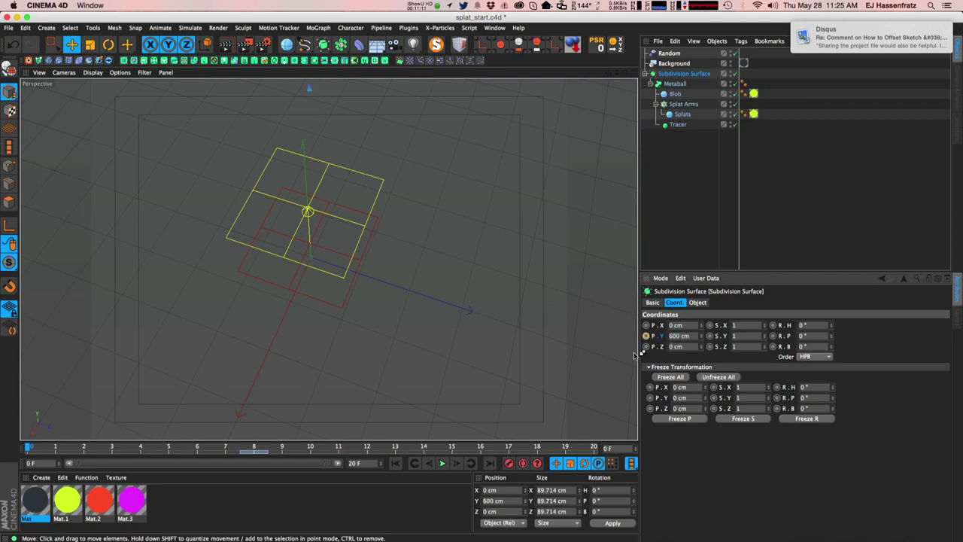
left_click(443, 464)
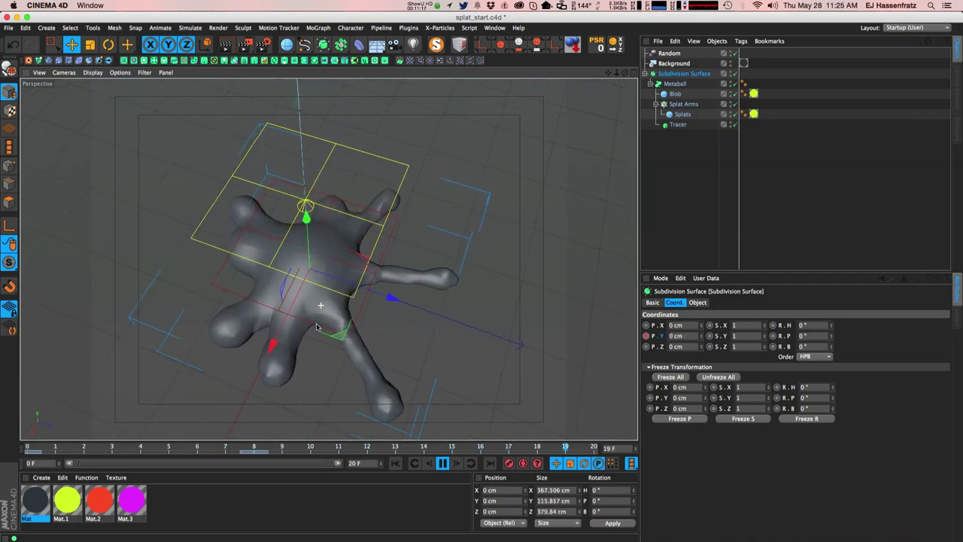
- Increase the Random effector's Z position for longer arms and set its minimum to 39%
left_click(686, 56)
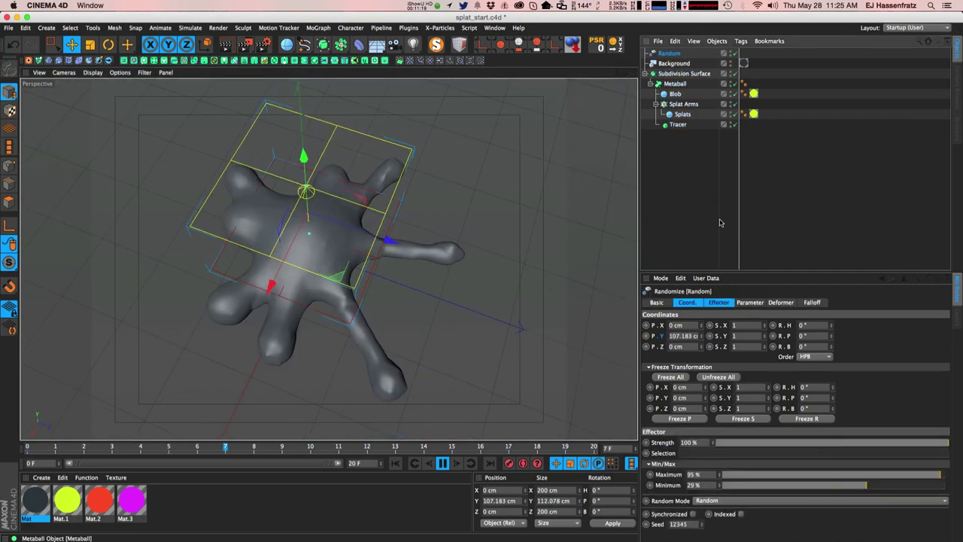
left_click(750, 302)
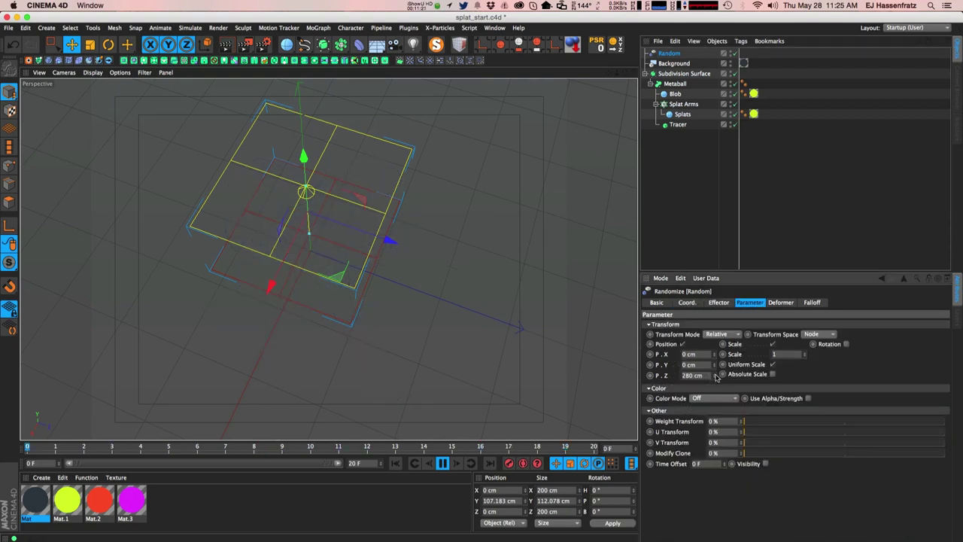
left_click(719, 302)
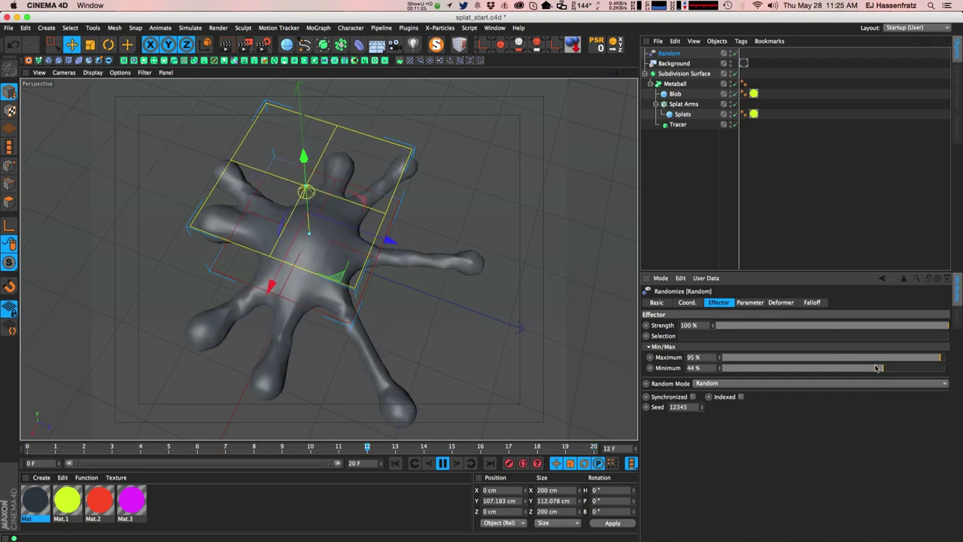
left_click_drag(883, 368, 878, 368)
left_click_drag(319, 294, 300, 314, "alt")
mouse_move(307, 261)
left_mouse_down("alt")
mouse_move(329, 152)
mouse_move(313, 298)
mouse_move(308, 278)
left_mouse_up("alt")
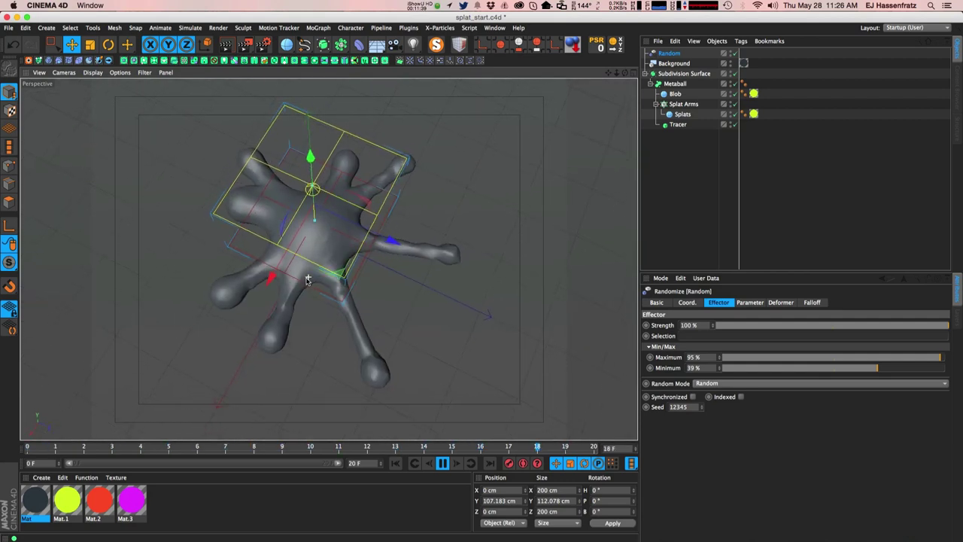
- Set the Metaball's editor and render subdivision to 12 cm
left_click(668, 83)
left_click(717, 335)
type("12")
key("Tab")
type("12")
key("Return")
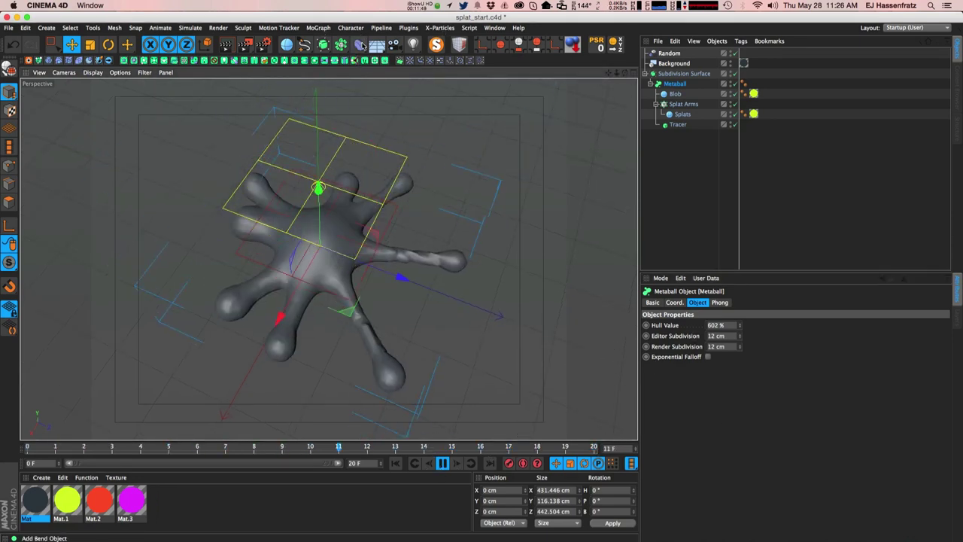
- Add a Melt deformer to the scene and stop the playback
left_click(360, 43)
left_click(399, 112)
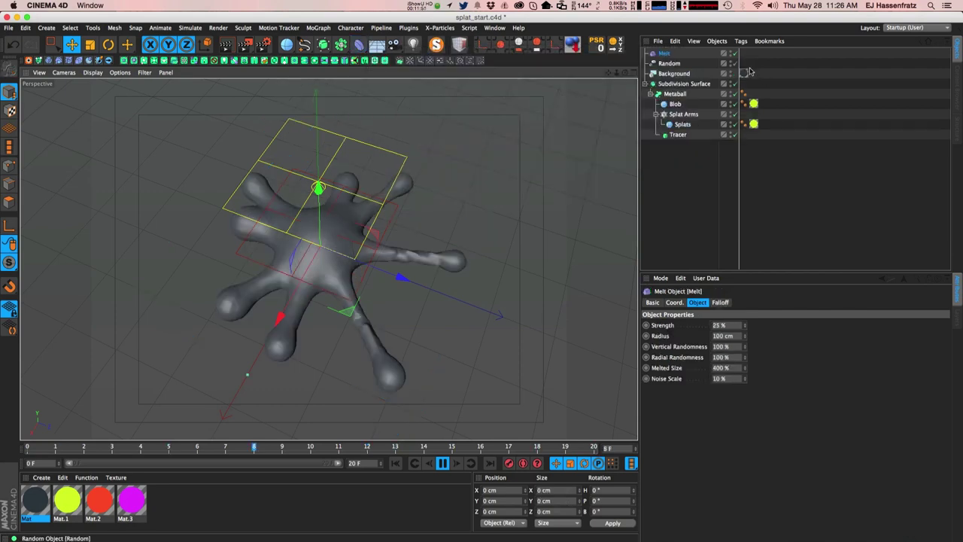
left_click(443, 463)
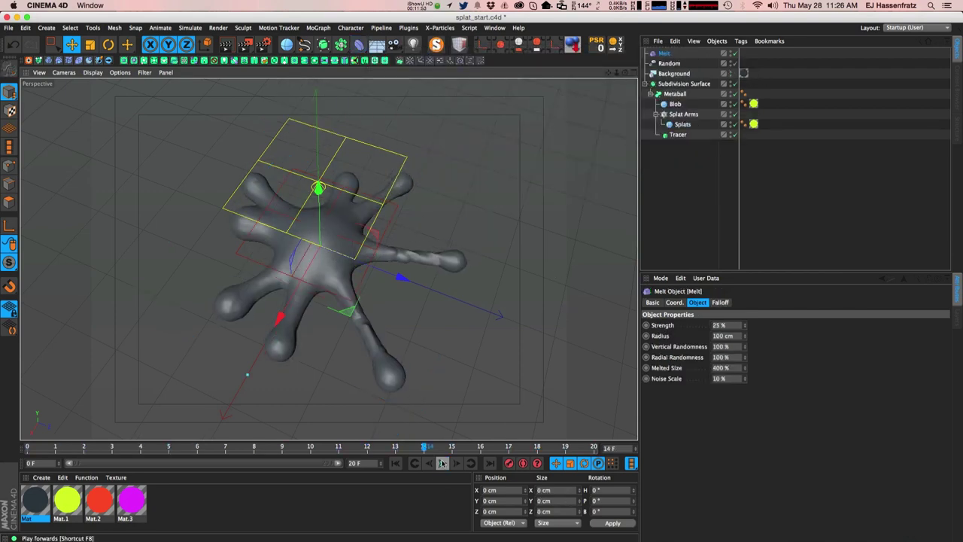
- Group the Subdivision Surface under a null and name the null Splat Group
left_click(665, 83)
right_click(665, 84)
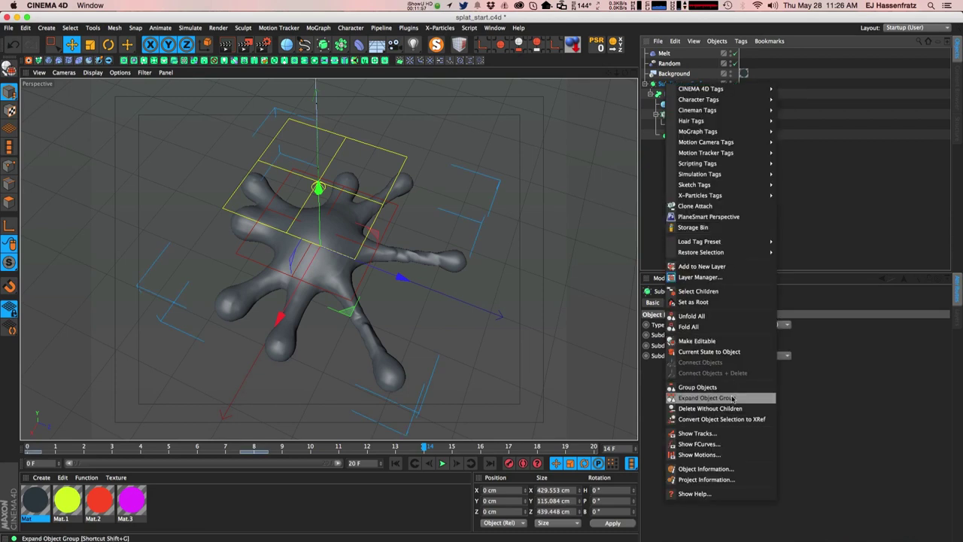
left_click(698, 387)
left_click(645, 84)
double_click(666, 83)
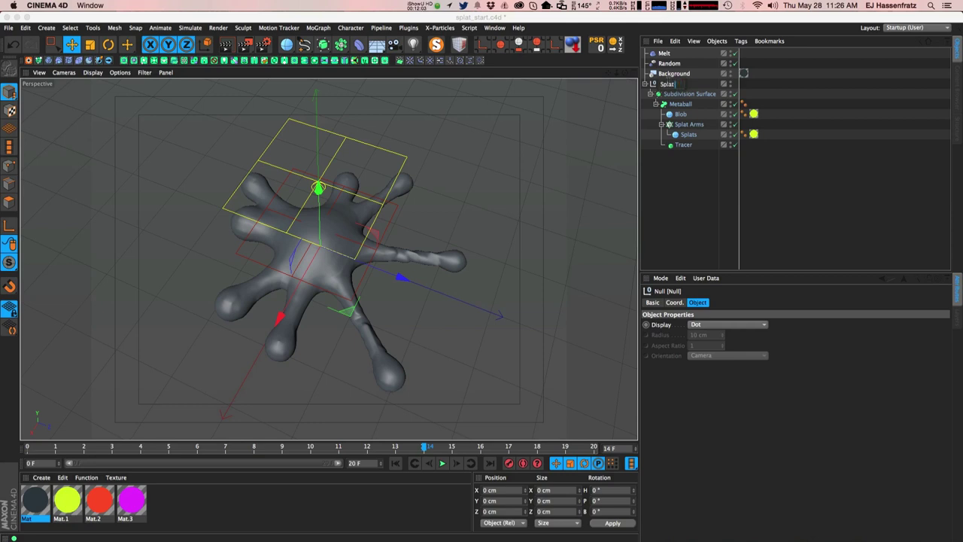
type("Splat Group")
key("Return")
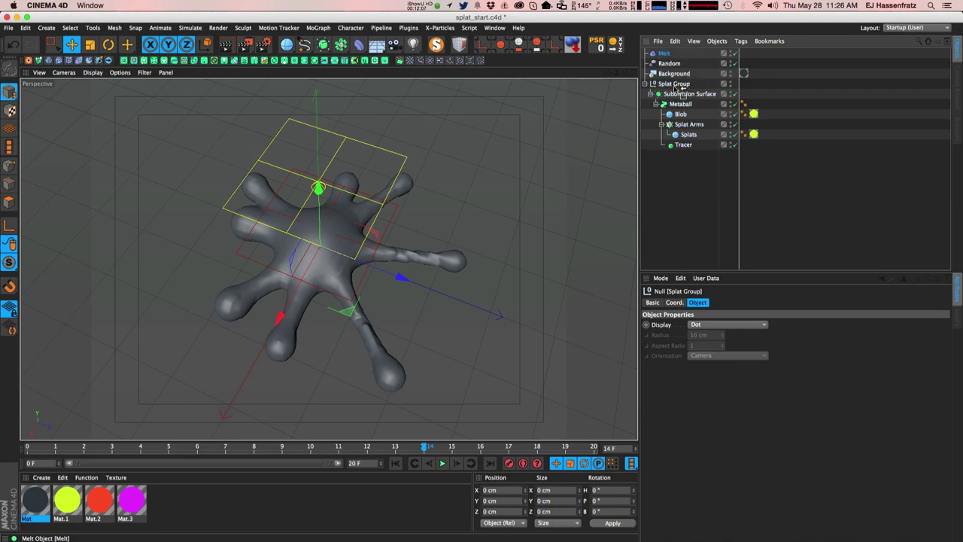
- Make the Melt deformer a child of Splat Group, above the Subdivision Surface
left_click_drag(681, 88, 667, 85)
scroll(276, 269, "down", 8)
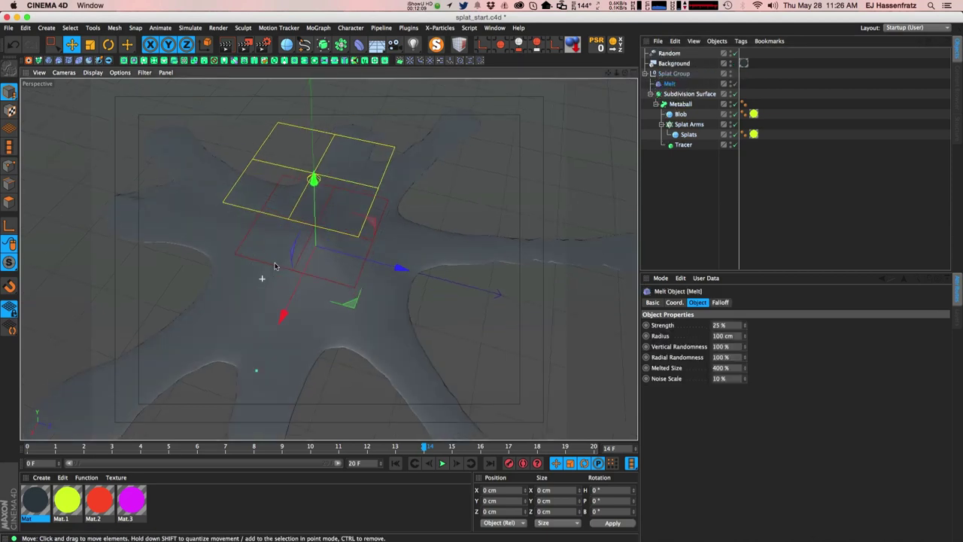
left_click_drag(328, 129, 307, 305, "alt")
middle_click_drag(350, 288, 359, 265, "alt")
mouse_move(358, 264)
left_mouse_down("alt")
mouse_move(346, 286)
mouse_move(360, 280)
left_mouse_up("alt")
- Set the Melt deformer's strength to 30% and its radius to 1129 cm
left_click_drag(745, 326, 745, 310)
left_click_drag(745, 325, 745, 289)
left_click_drag(337, 291, 365, 260, "alt")
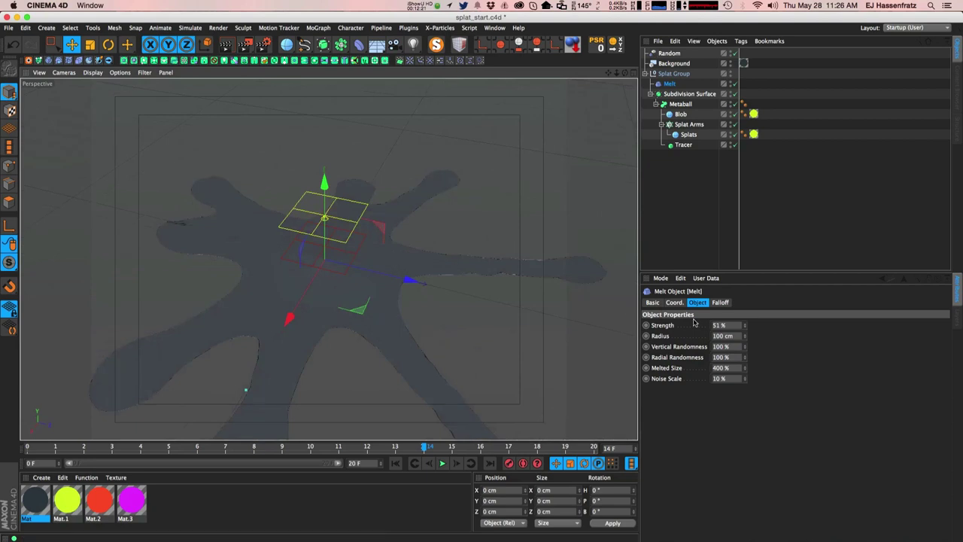
left_click_drag(745, 326, 745, 336)
left_click_drag(370, 348, 422, 399, "alt")
left_click_drag(746, 327, 746, 324)
left_click_drag(352, 347, 383, 318, "alt")
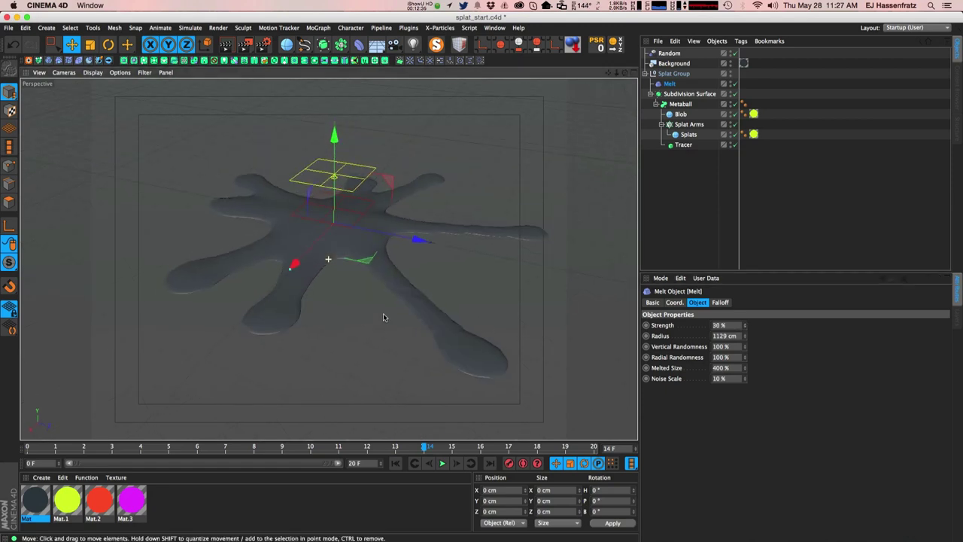
- Set the Melt's melted size to 100% and scrub the fall, ending on frame 0
left_click_drag(746, 370, 746, 374)
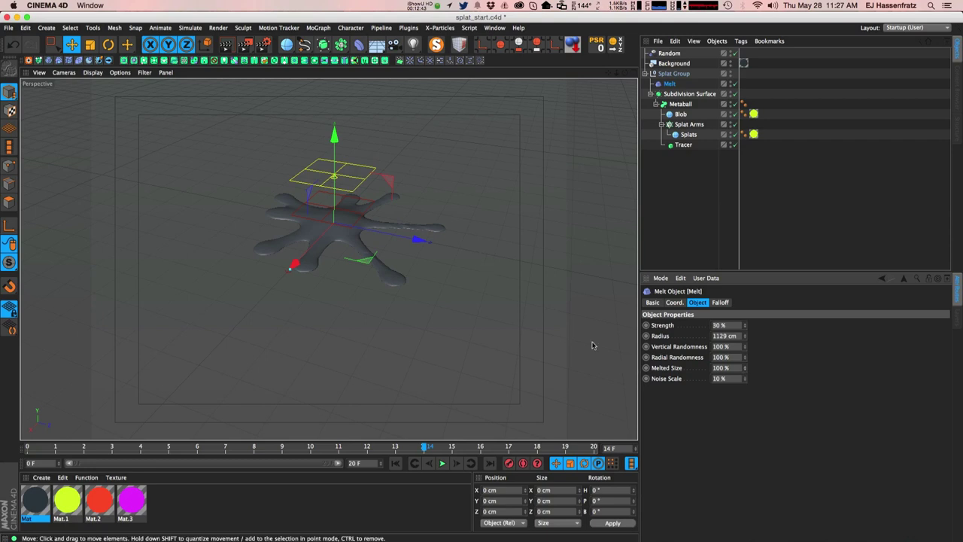
mouse_move(334, 214)
left_mouse_down("alt")
mouse_move(347, 203)
mouse_move(348, 218)
left_mouse_up("alt")
right_click_drag(346, 227, 407, 226, "alt")
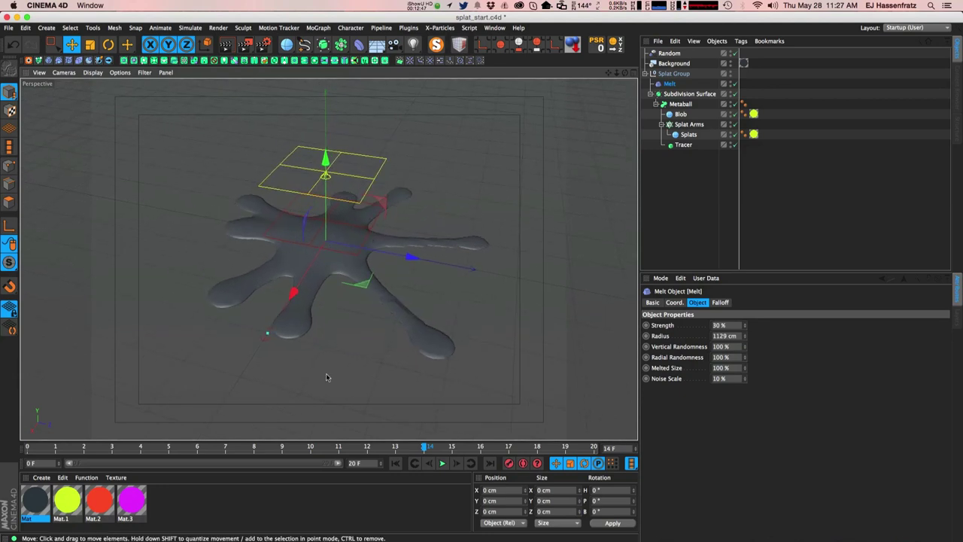
left_click_drag(170, 453, 396, 449)
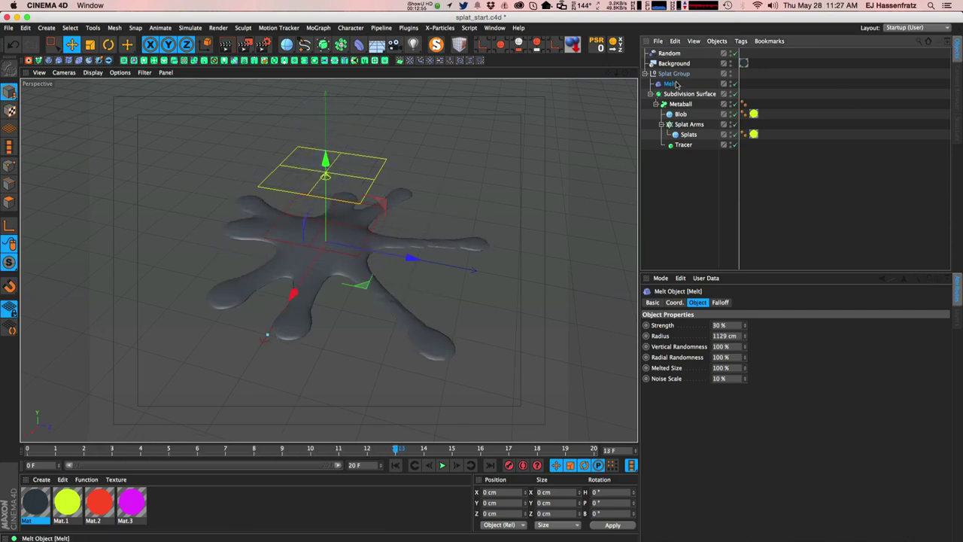
left_click_drag(113, 449, 27, 449)
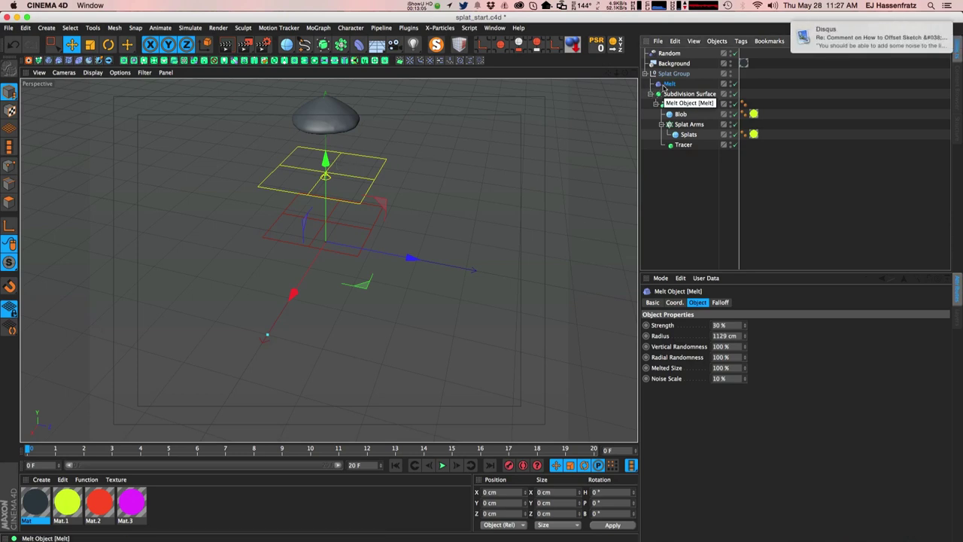
- Give the Melt deformer a Linear falloff oriented along +Y
left_click(722, 303)
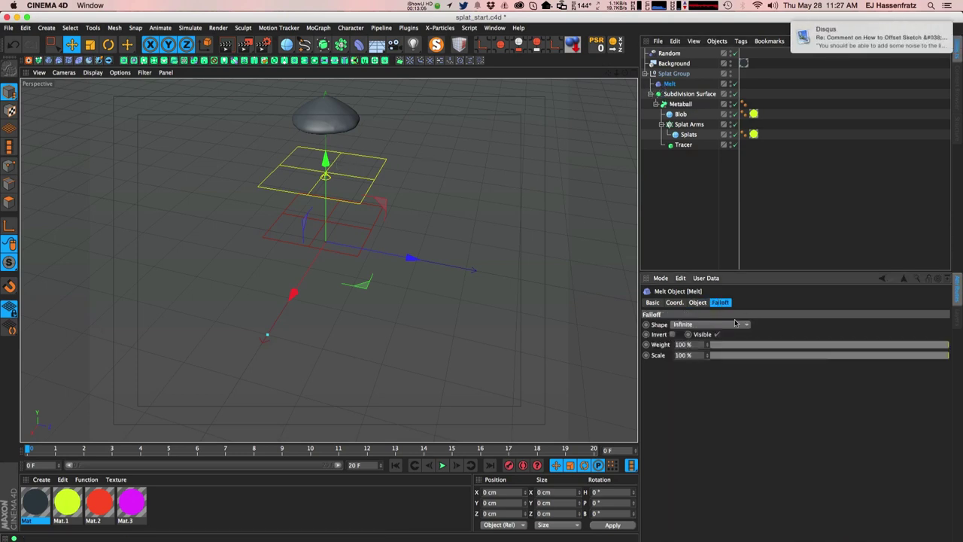
left_click(686, 325)
left_click(686, 390)
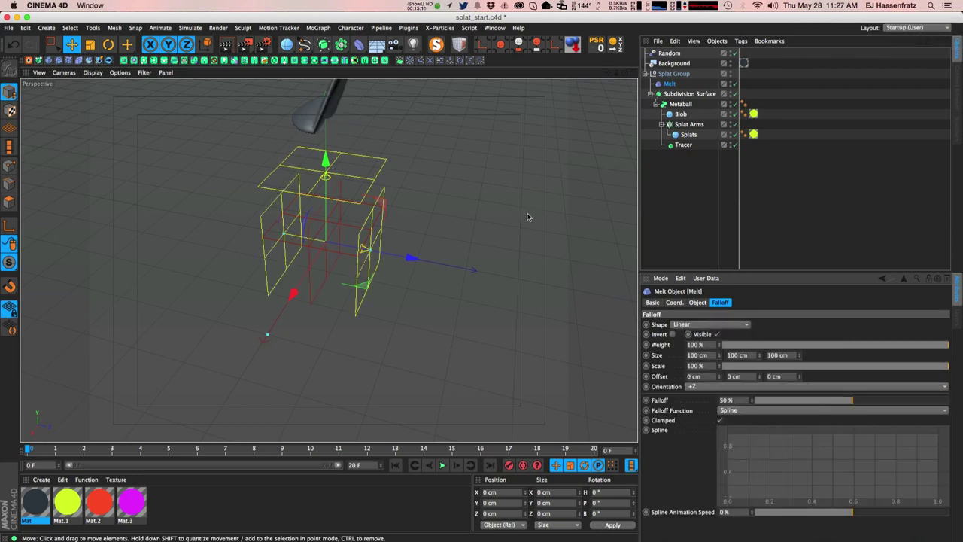
left_click(717, 387)
left_click(717, 418)
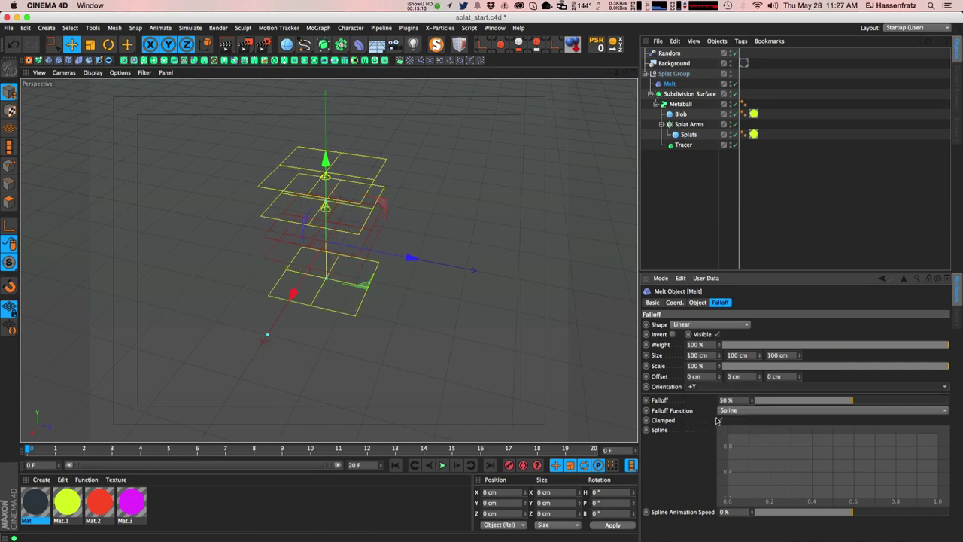
- On frame 10, set the Melt's falloff to 100% and raise the deformer to about 41 cm in Y
left_click_drag(30, 450, 265, 451)
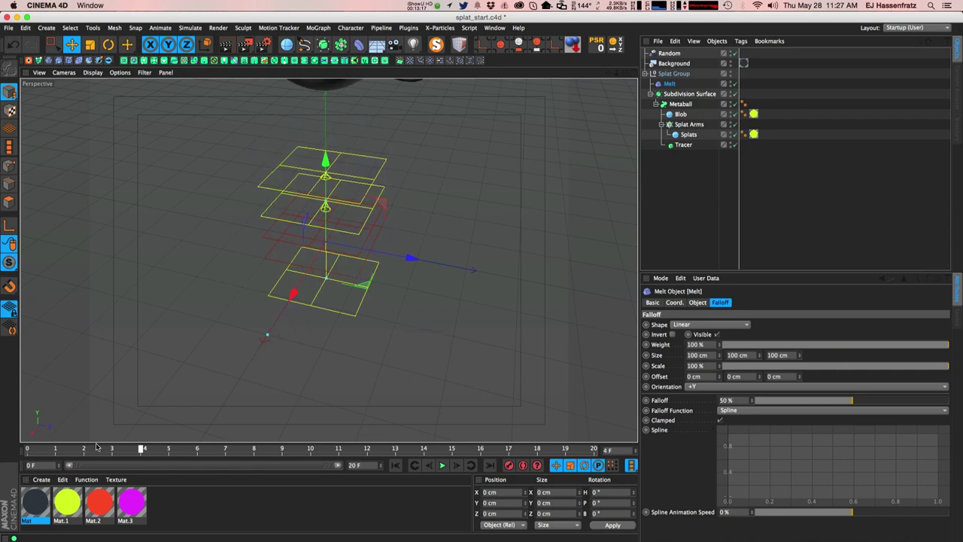
left_click_drag(858, 401, 959, 403)
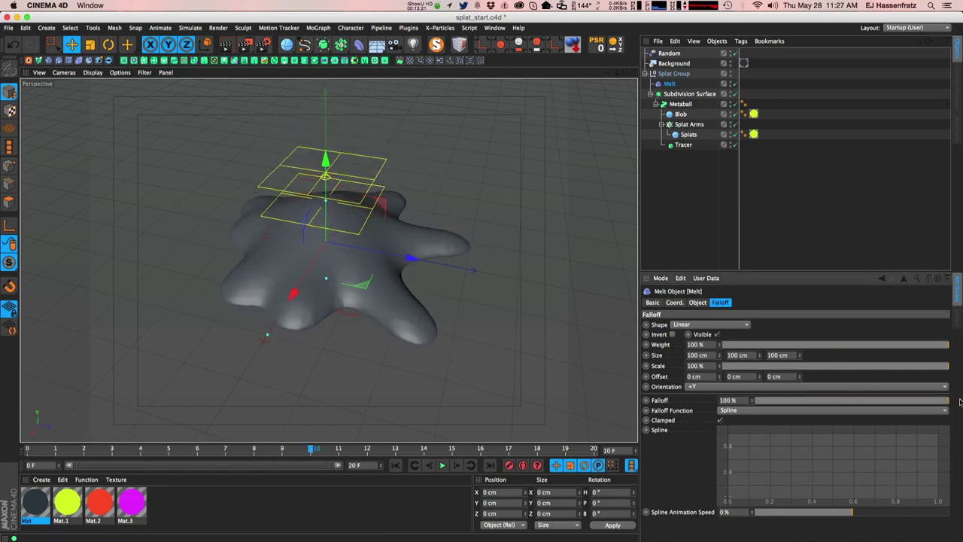
left_click_drag(321, 310, 328, 255, "alt")
left_click_drag(318, 221, 317, 201)
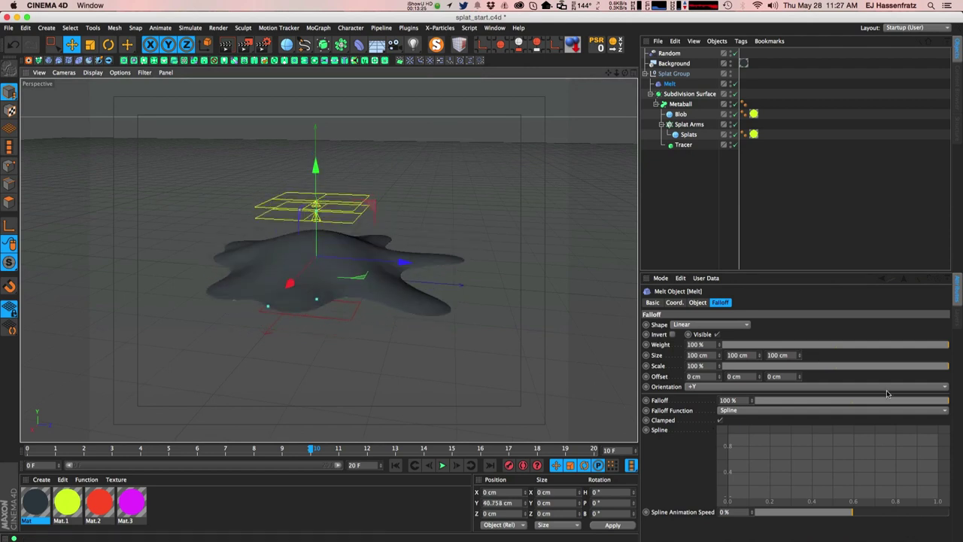
- Try a lower Melt falloff, set it back to 100%, and raise the deformer to about 89 cm in Y
left_click_drag(889, 401, 874, 405)
left_click_drag(766, 409, 762, 408)
mouse_move(315, 163)
left_mouse_down()
mouse_move(314, 136)
mouse_move(315, 149)
left_mouse_up()
left_click_drag(801, 403, 960, 402)
left_click_drag(316, 140, 315, 133)
- Play the animation from the start and adjust the Melt's Y position to about 87 cm
left_click_drag(310, 224, 289, 248, "alt")
left_click(396, 465)
left_click(443, 465)
left_click_drag(321, 307, 330, 261, "alt")
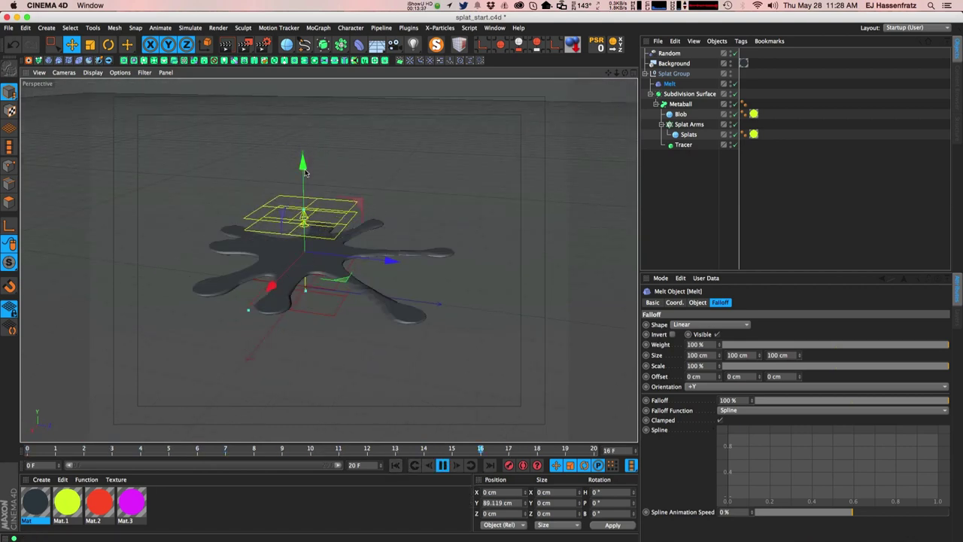
left_click_drag(305, 172, 305, 169)
mouse_move(302, 249)
left_mouse_down("alt")
mouse_move(299, 200)
mouse_move(301, 247)
left_mouse_up("alt")
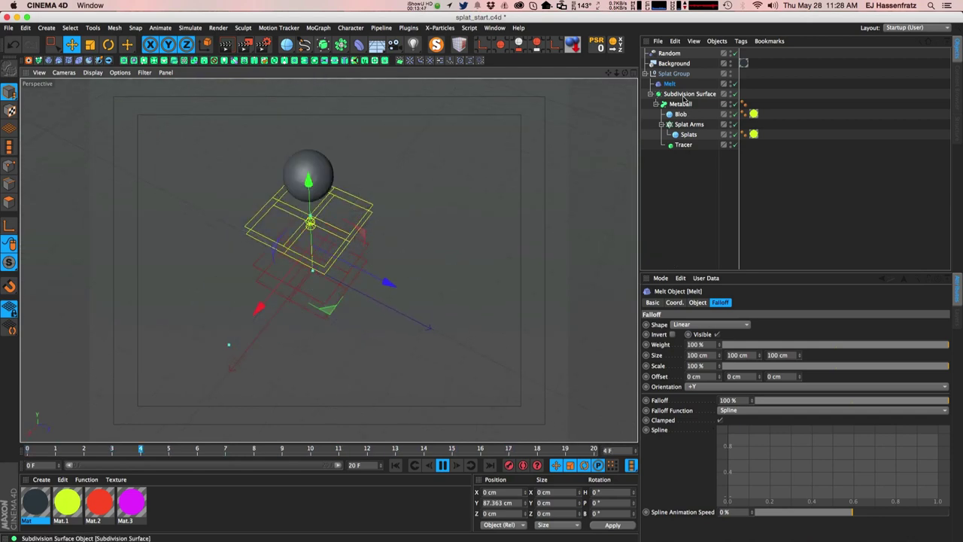
- Set the Melt's strength to 33% and radius to 654 cm, and lower it to about 53 cm in Y
left_click(697, 302)
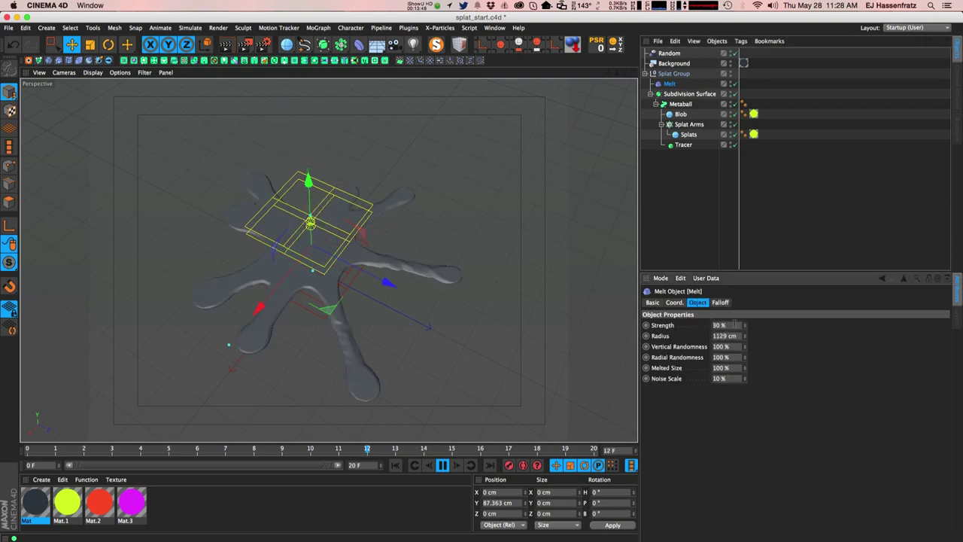
left_click_drag(745, 325, 745, 339)
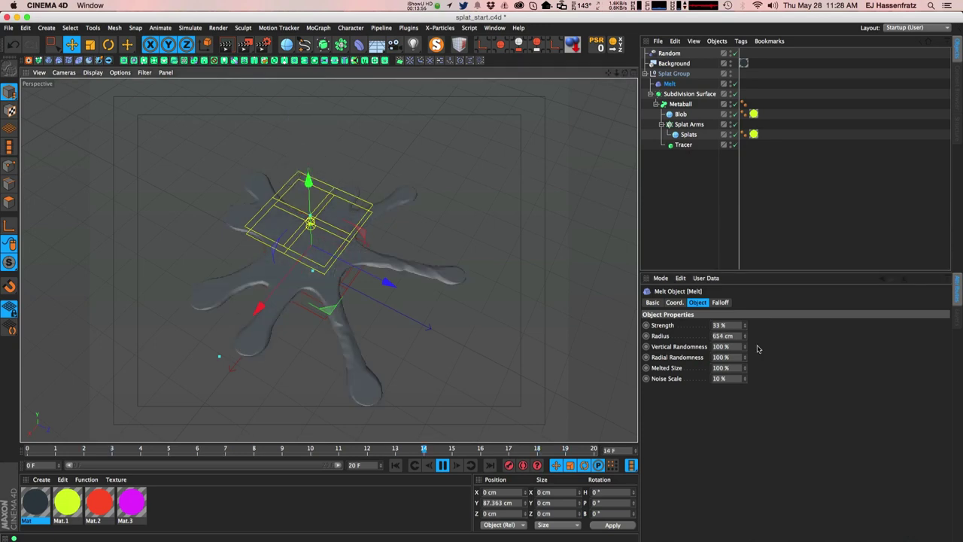
left_click_drag(333, 275, 318, 288, "alt")
mouse_move(326, 181)
left_mouse_down()
mouse_move(322, 239)
mouse_move(338, 301)
mouse_move(334, 193)
left_mouse_up()
left_click_drag(324, 235, 336, 272, "alt")
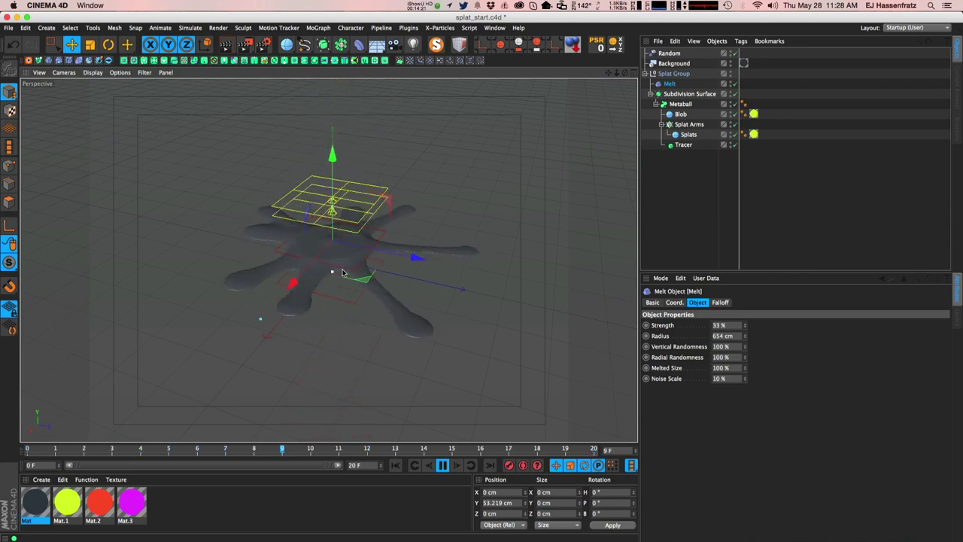
- With the Melt's falloff stretched vertically, raise the deformer to about 110 cm in Y
left_click_drag(343, 363, 309, 271, "alt")
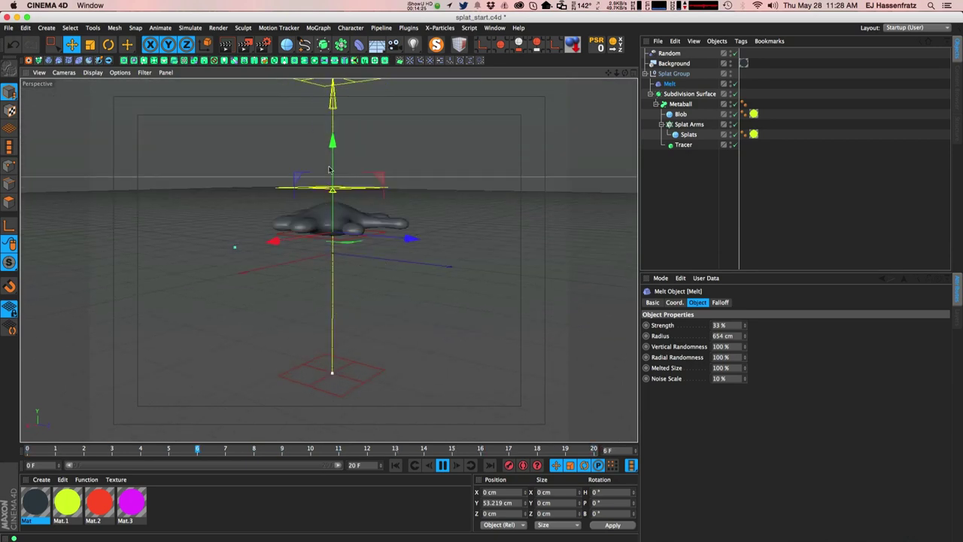
left_click_drag(335, 174, 338, 195, "alt")
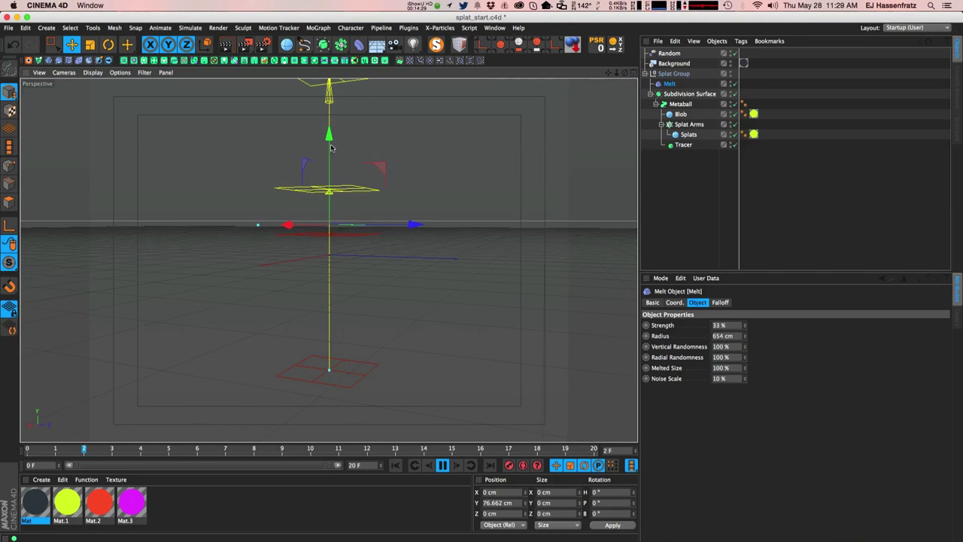
left_click_drag(331, 131, 322, 267, "alt")
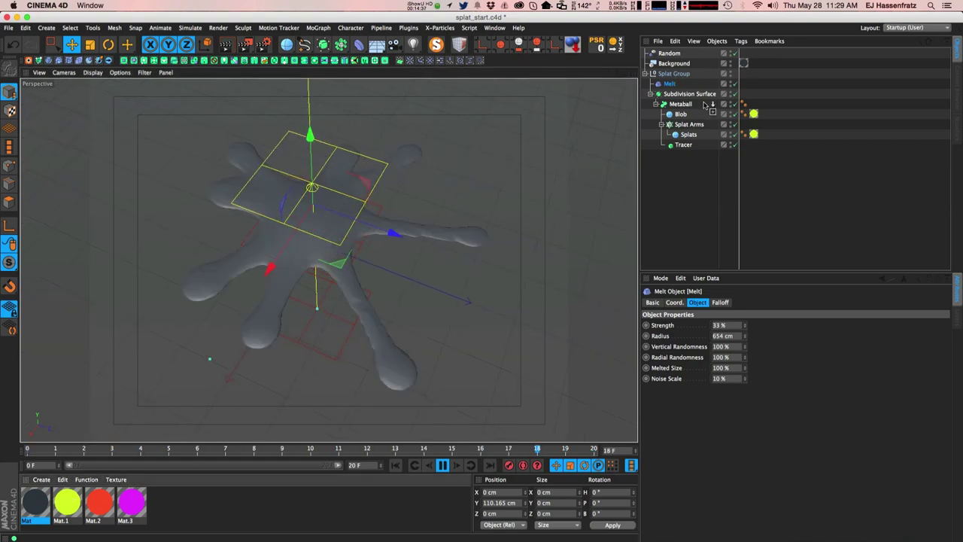
- Move the Blob's Mat.1 material tag onto the Subdivision Surface and render the view
left_click_drag(73, 513, 745, 94)
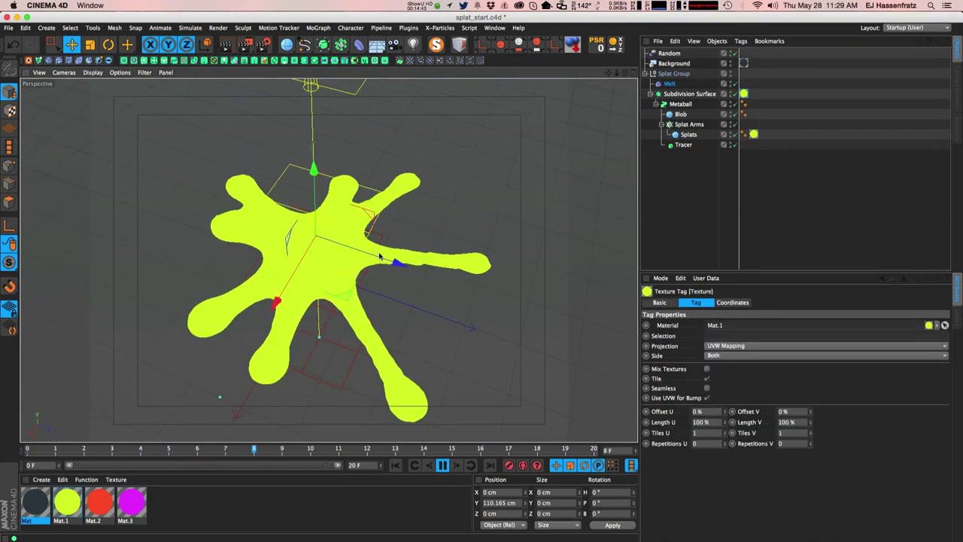
key("super+r")
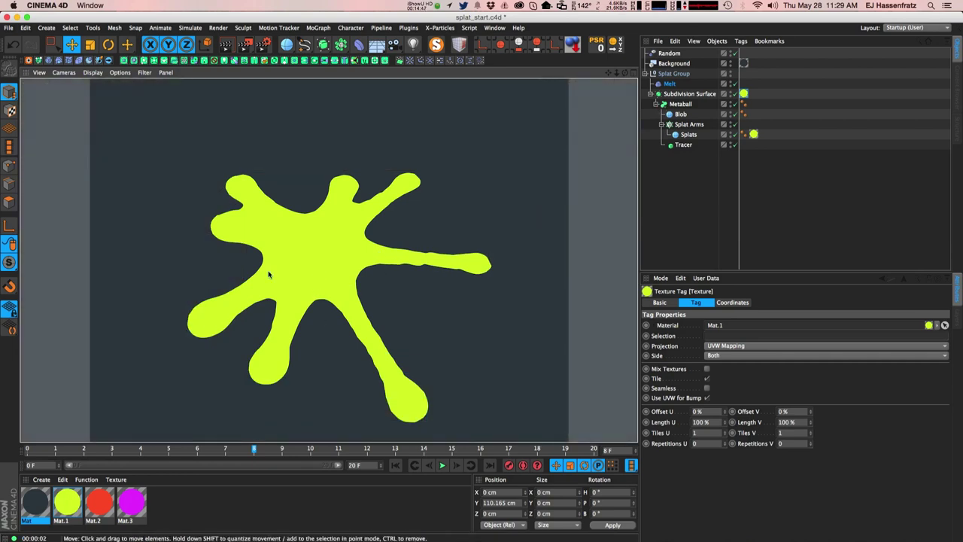
- Set the Metaball's render subdivision to 5 cm, check the Subdivision Surface's settings, and play the animation
left_click(680, 104)
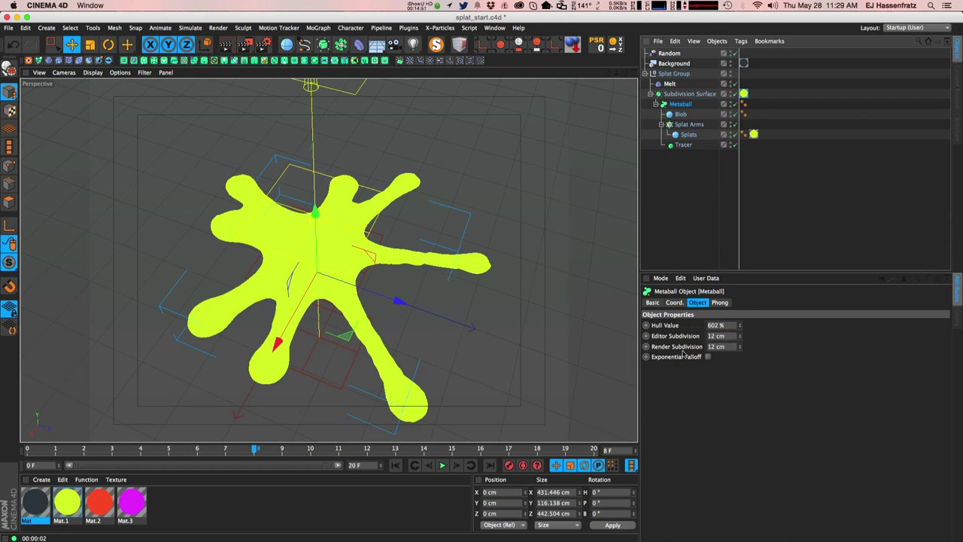
left_click_drag(724, 347, 666, 340)
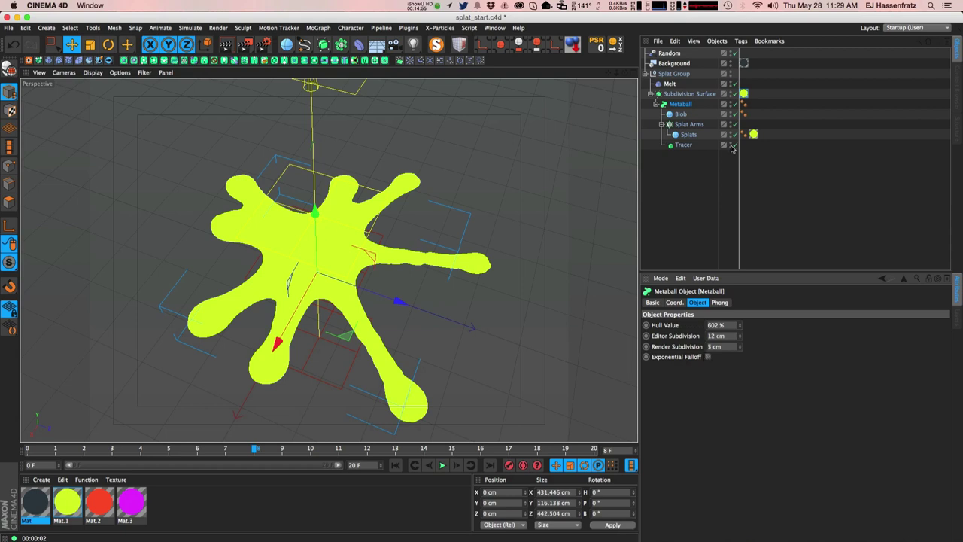
left_click(689, 94)
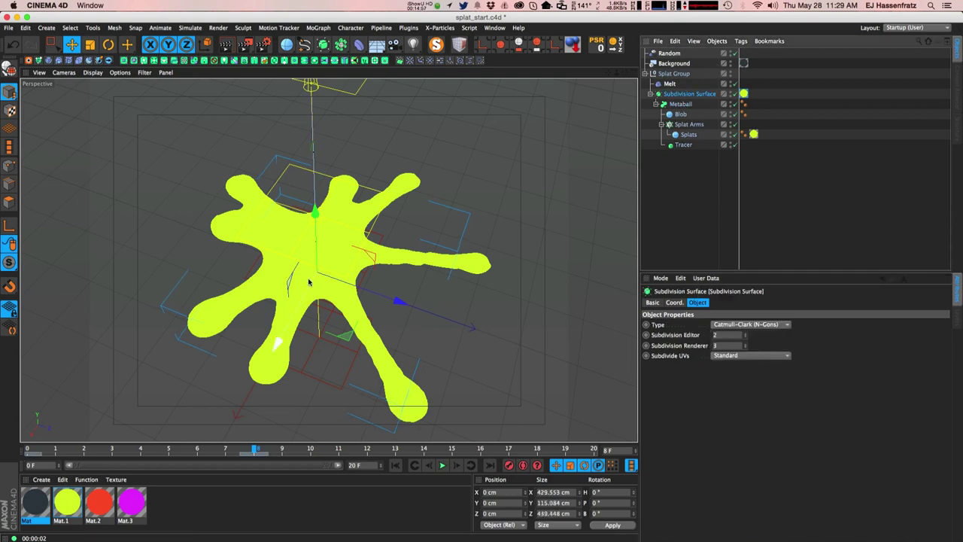
left_click_drag(335, 282, 333, 307, "alt")
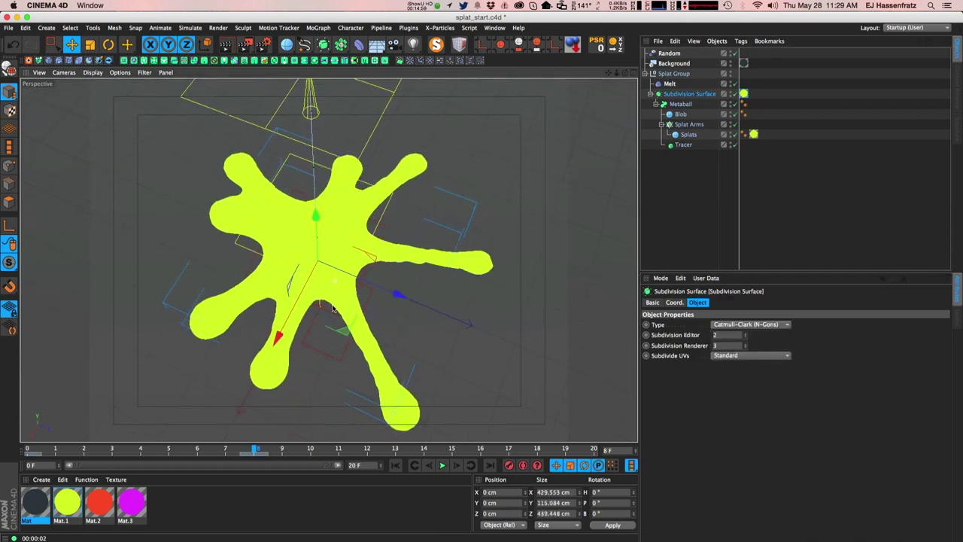
left_click(443, 465)
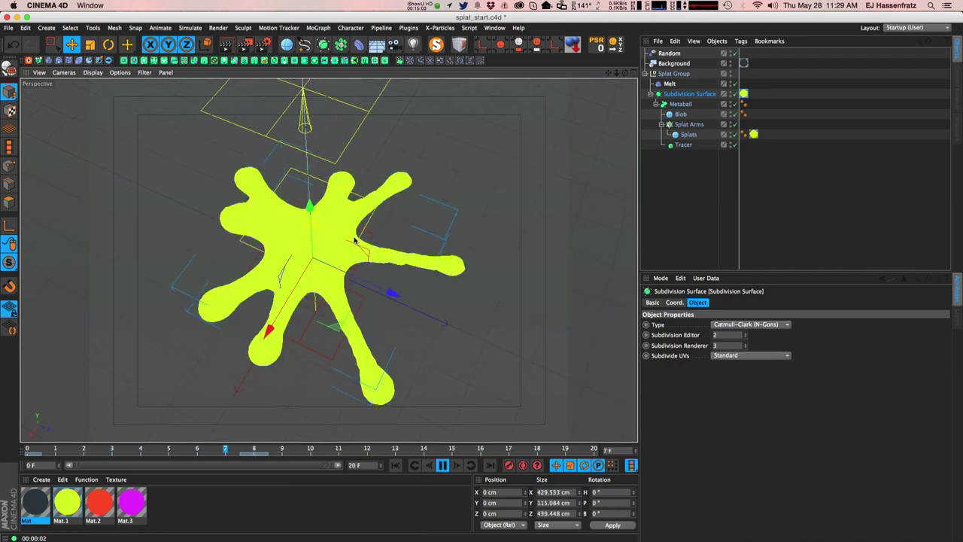
- Move the Random effector into Splat Group, above the Melt deformer
left_click(688, 125)
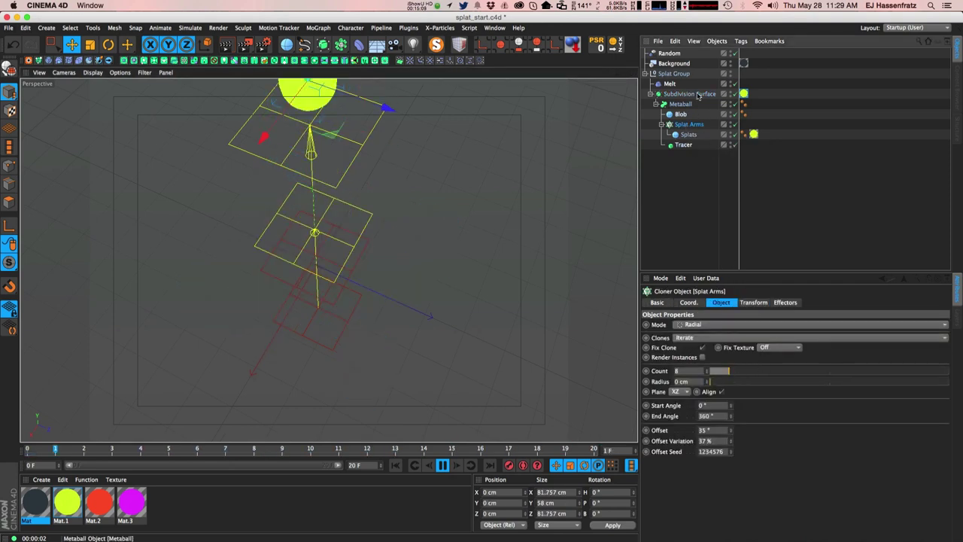
left_click_drag(667, 54, 706, 81)
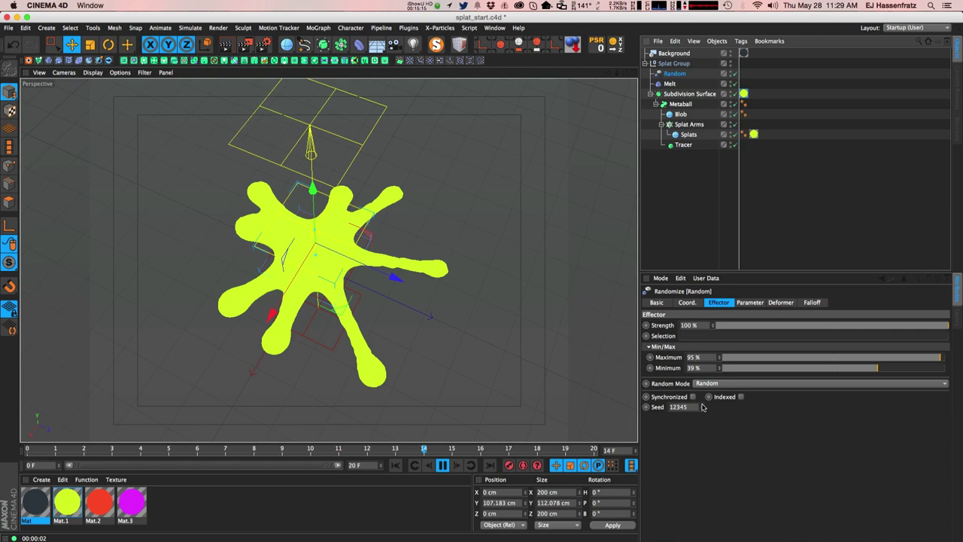
- Change the Random effector's seed to 12359 to vary the lengths of the splat arms
left_click(702, 405)
left_click(702, 405)
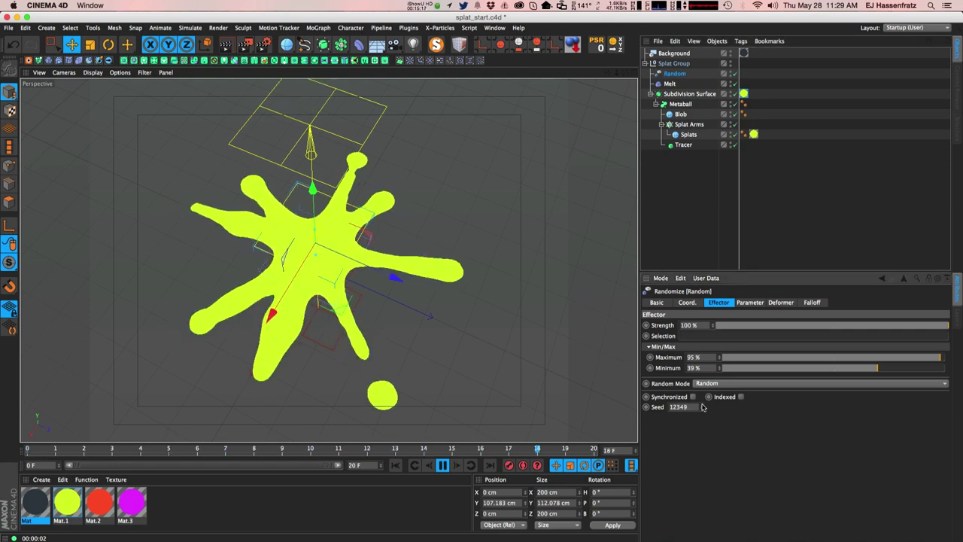
left_click(701, 406)
left_click(700, 405)
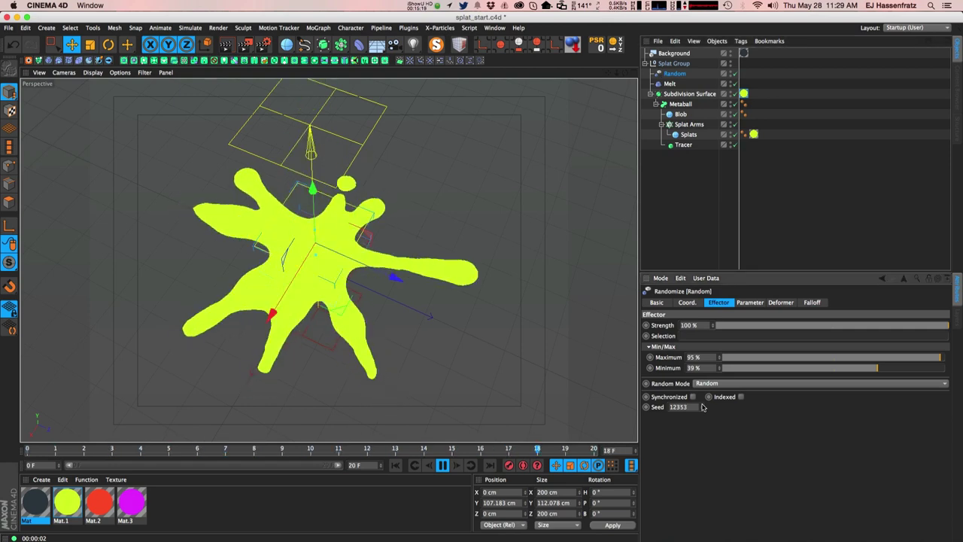
left_click(701, 406)
left_click(701, 406)
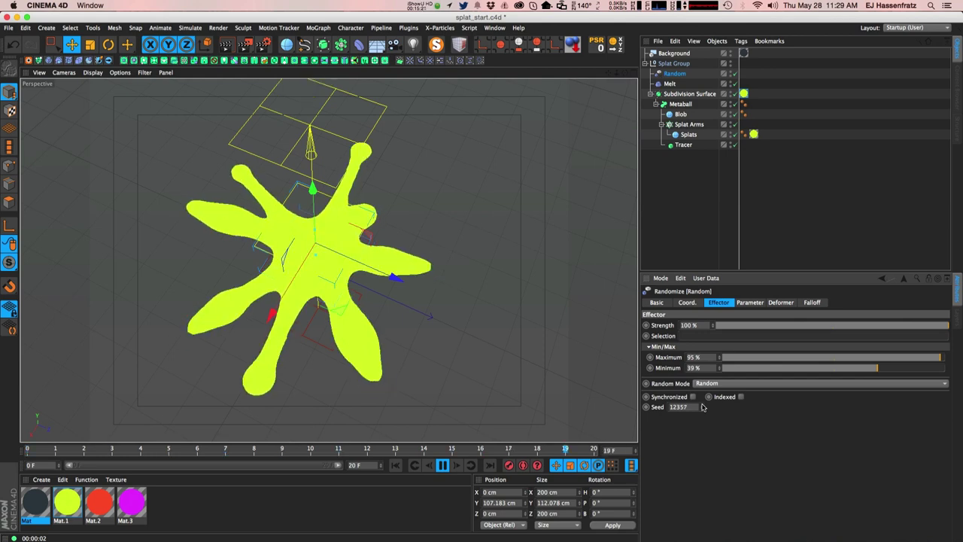
left_click(702, 406)
left_click(702, 407)
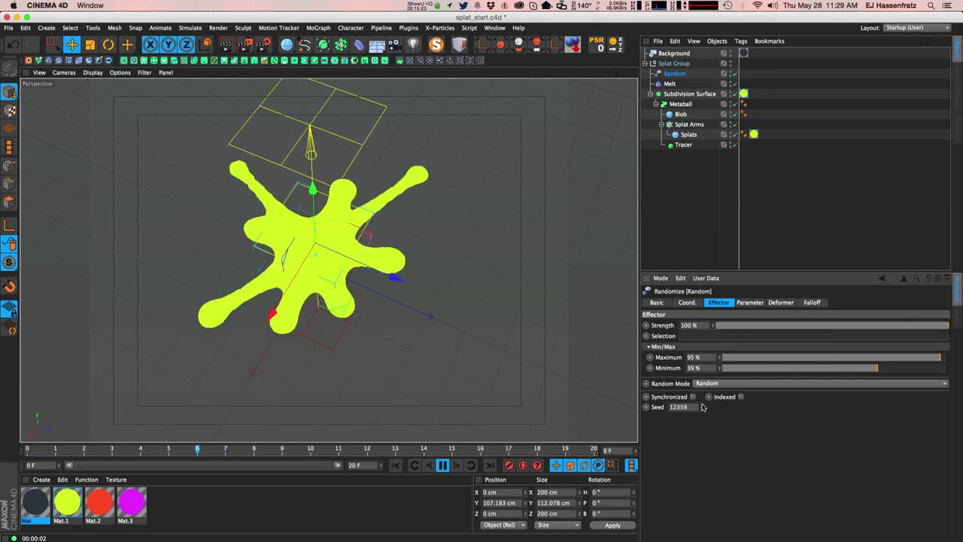
- Change the Splat Arms cloner's offset seed to 1234583 to vary the spacing of the arms
left_click(688, 124)
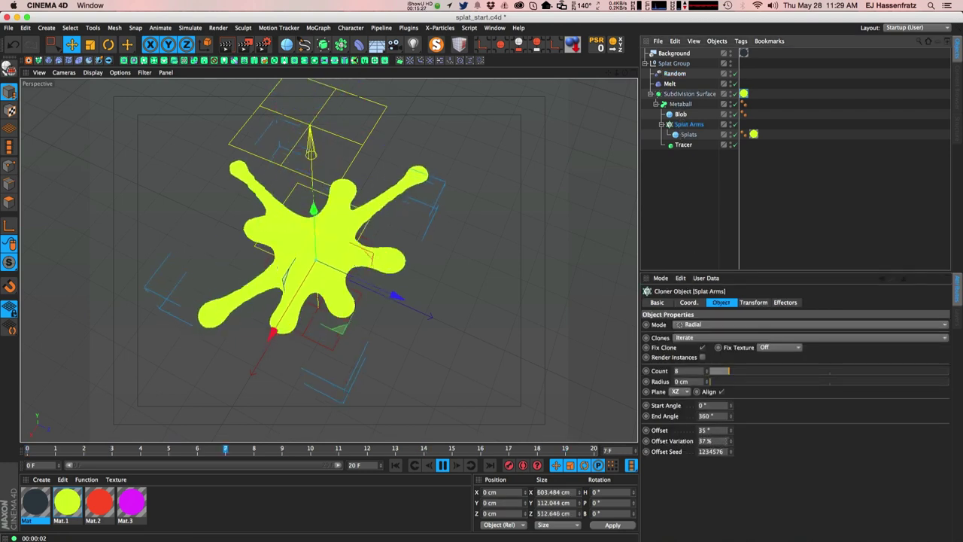
left_click(732, 451)
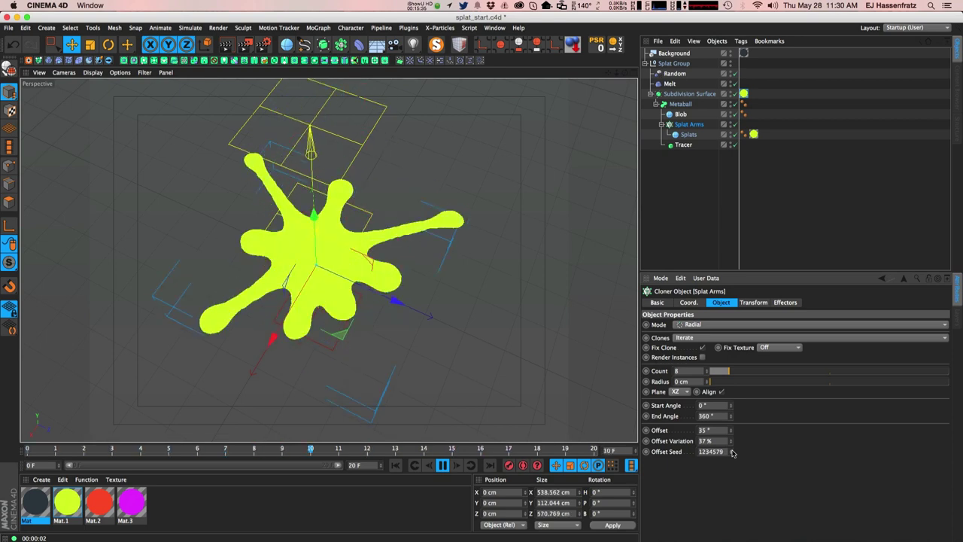
left_click(732, 451)
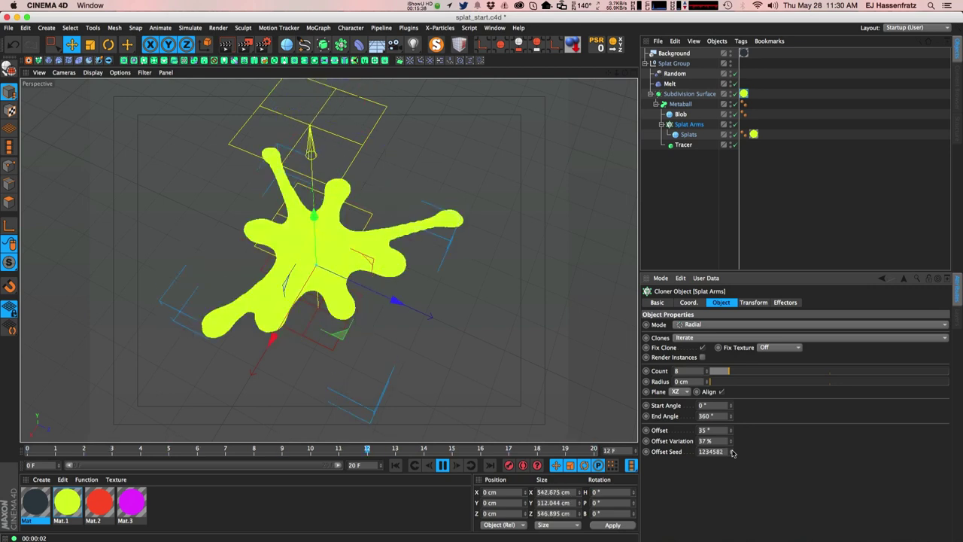
- Pause the animation on the flattened splat and enlarge the Blob sphere's radius to about 258 cm
left_click(680, 114)
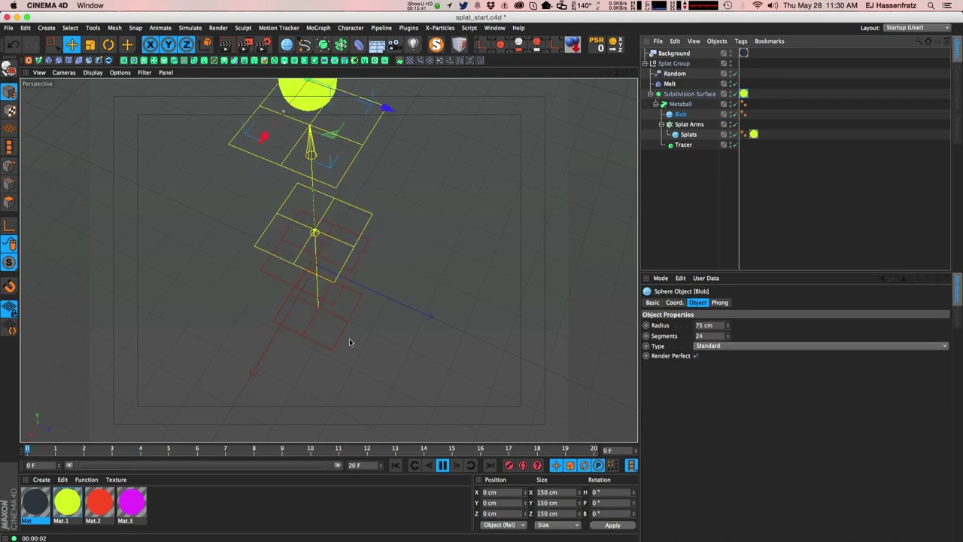
left_click(442, 466)
left_click_drag(300, 292, 265, 350)
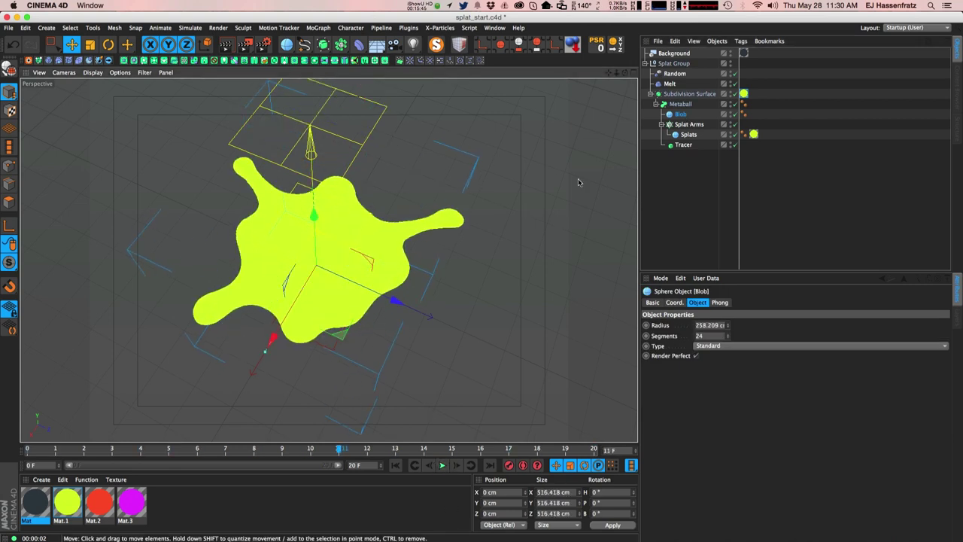
- With the animation playing, set the Splat Arms clone count to 16 and the Random effector's minimum to 73 %
left_click(689, 124)
left_click_drag(707, 372, 734, 372)
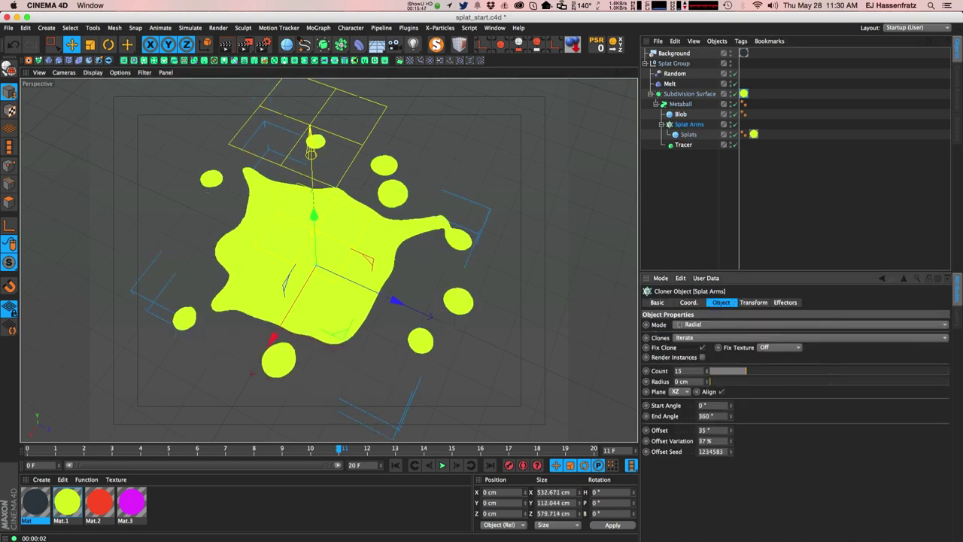
left_click(443, 465)
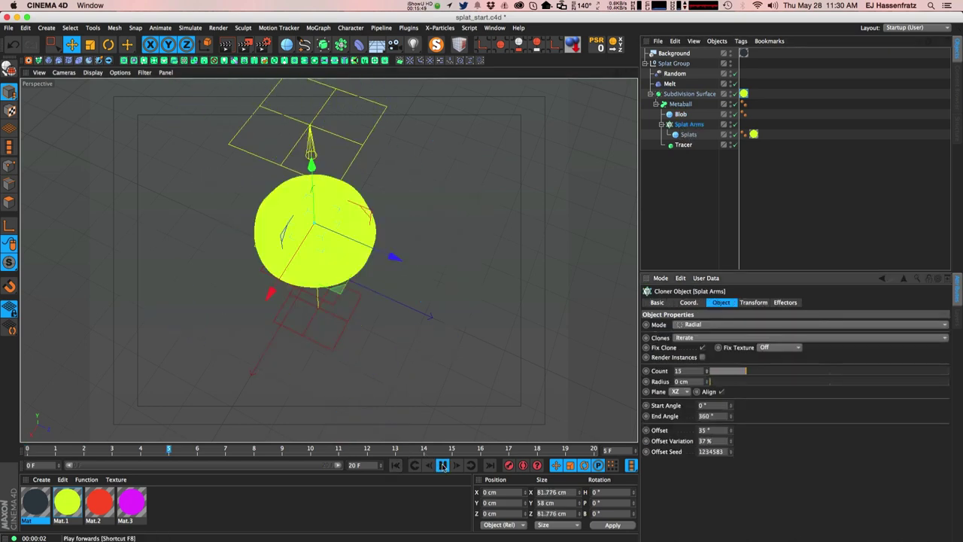
left_click(706, 370)
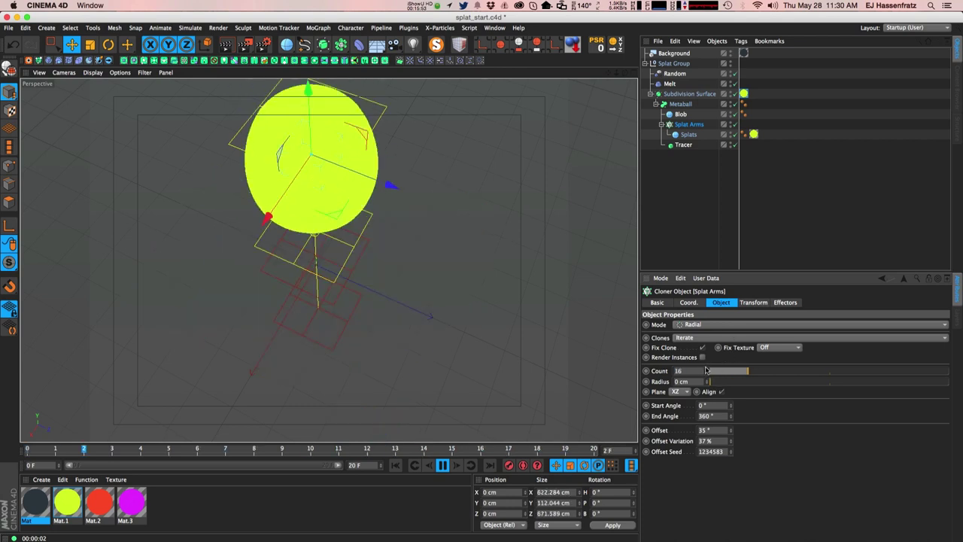
left_click(675, 73)
left_click_drag(882, 372, 916, 370)
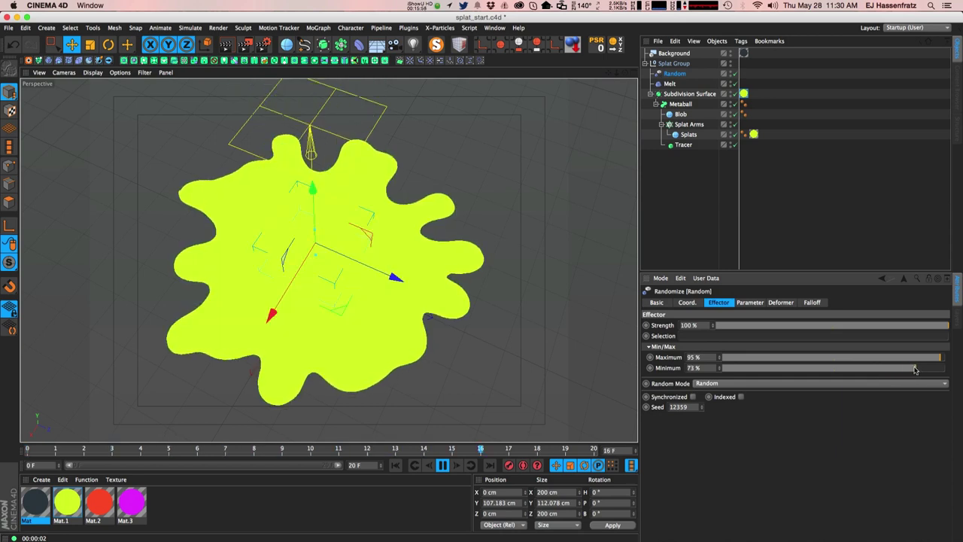
- Reduce the Splats sphere's radius to 13 cm and raise the Splat Arms clone count to 19
left_click(688, 134)
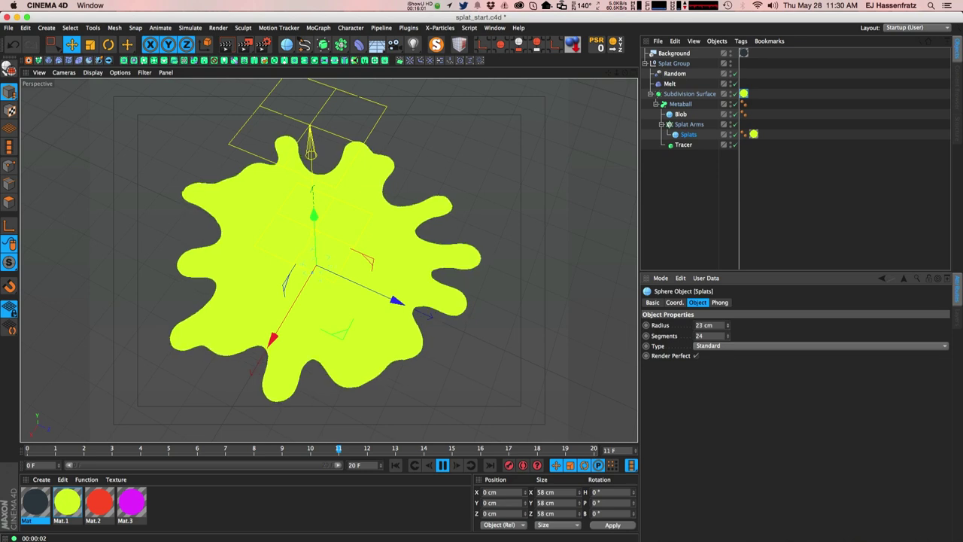
left_click_drag(728, 325, 728, 327)
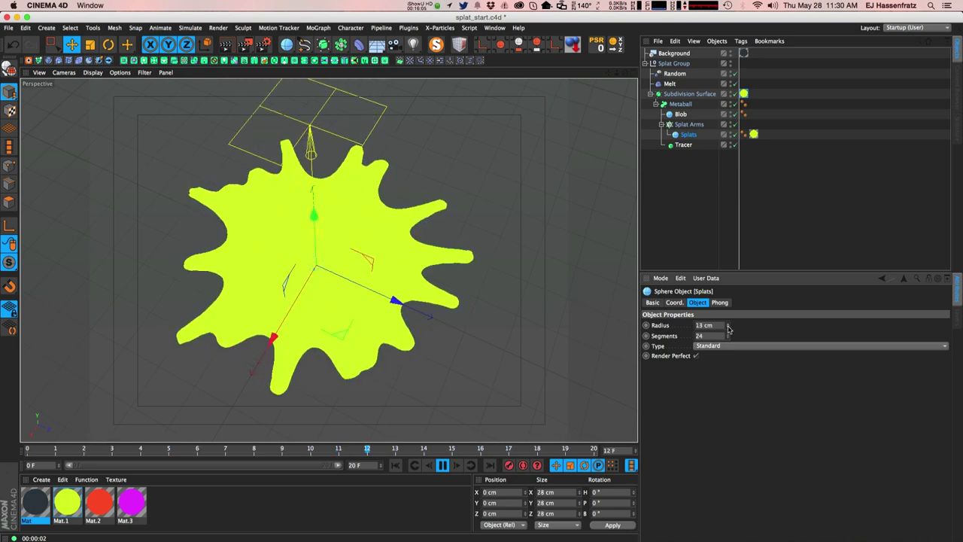
left_click(689, 124)
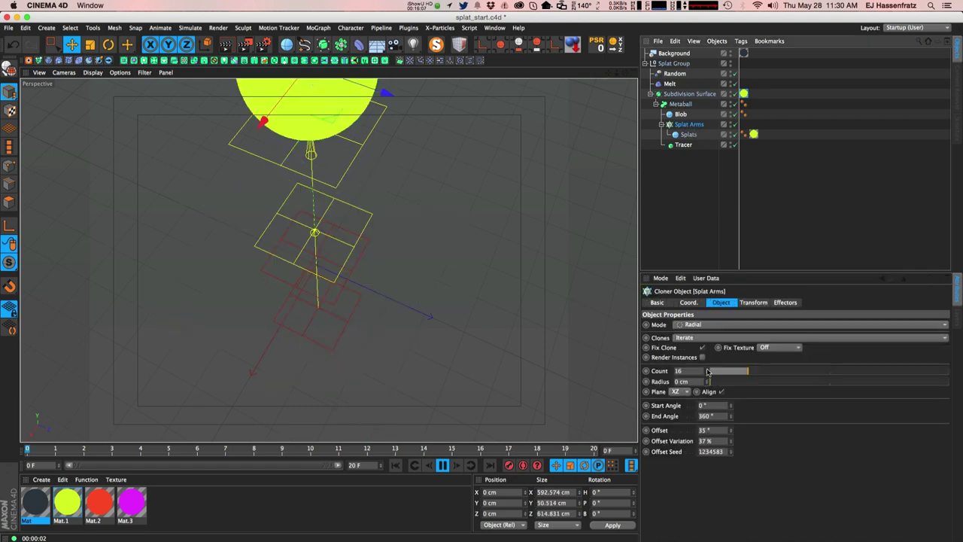
left_click_drag(707, 372, 708, 371)
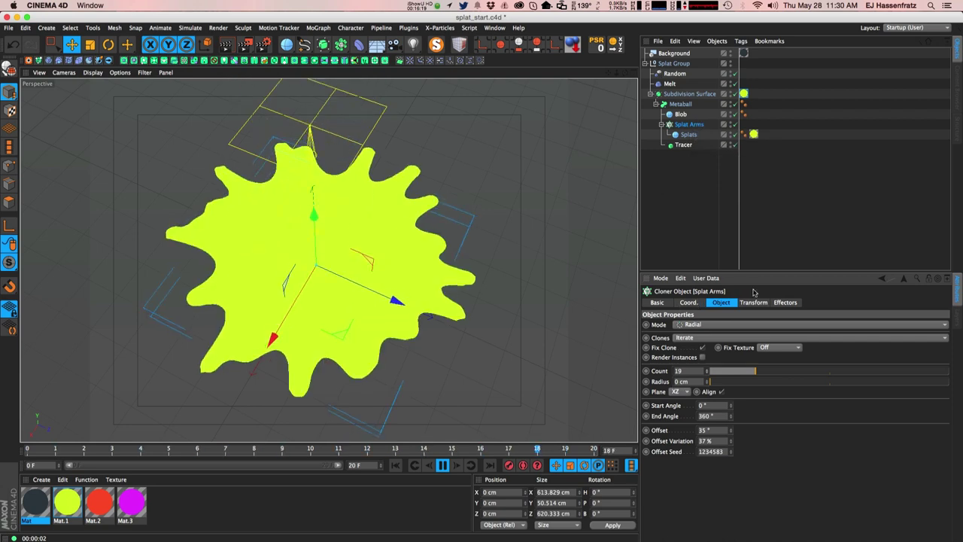
- Set the Metaball's hull value to 842 % and editor subdivision to 8 cm, and stop playback at frame 13
left_click(690, 94)
left_click(681, 104)
left_click_drag(740, 326, 741, 274)
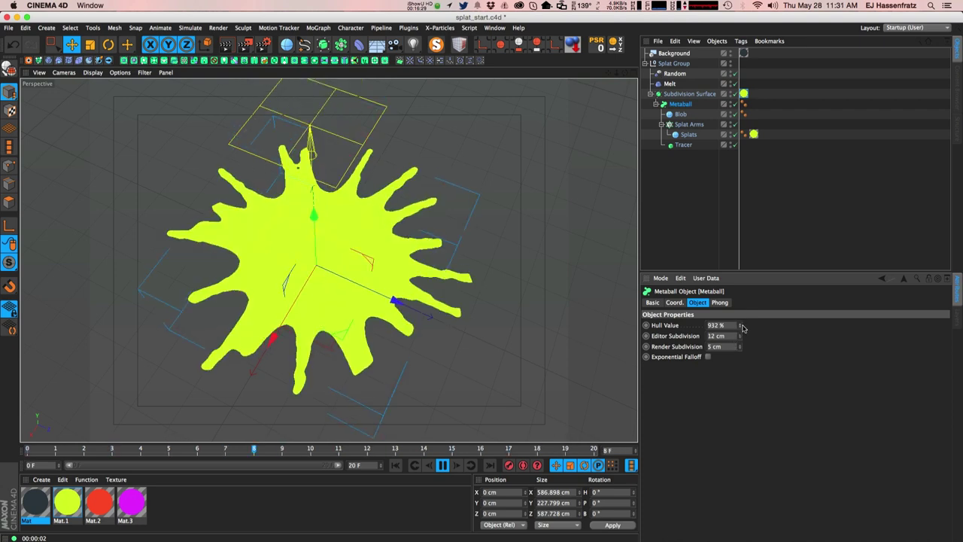
left_click_drag(740, 338, 741, 341)
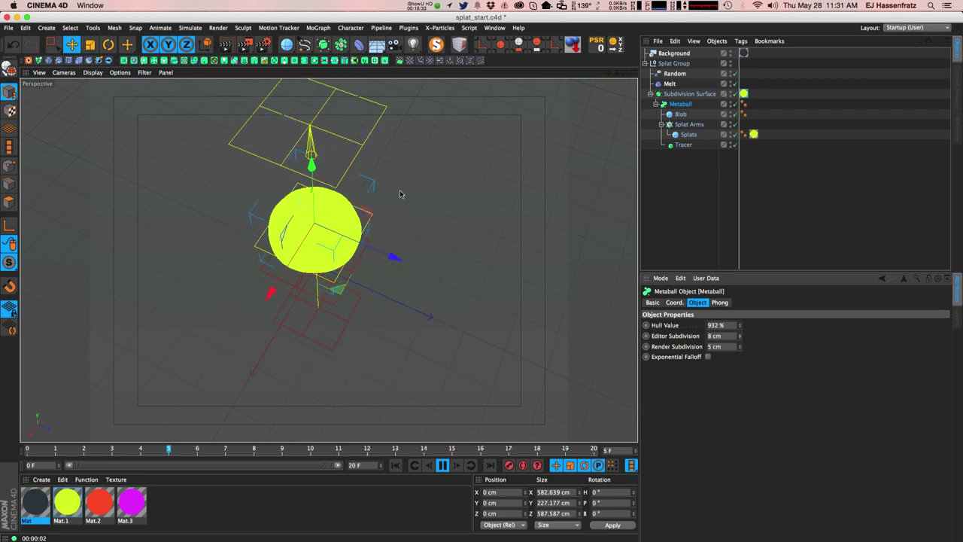
left_click_drag(741, 328, 742, 329)
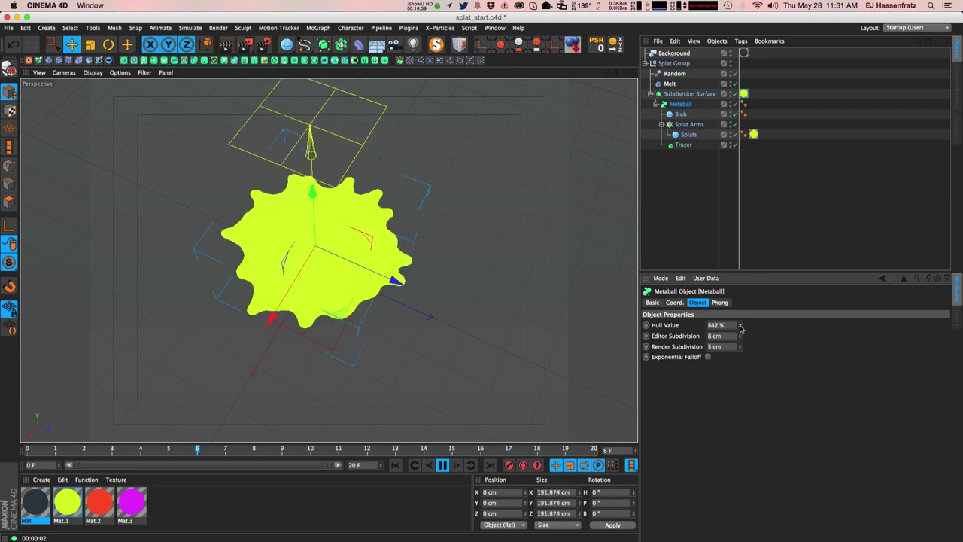
left_click(443, 465)
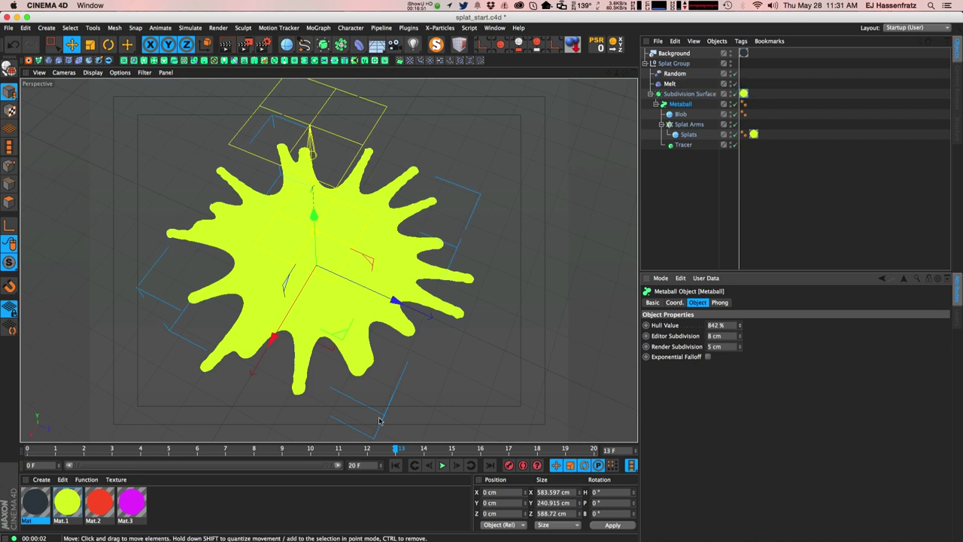
- Lower the Melt deformer's strength to 32 %
left_click(682, 145)
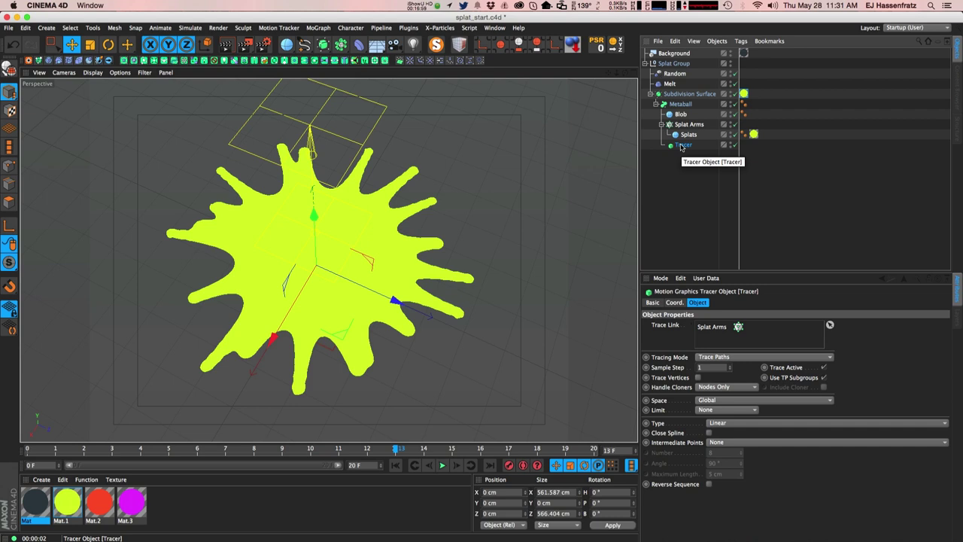
left_click(669, 84)
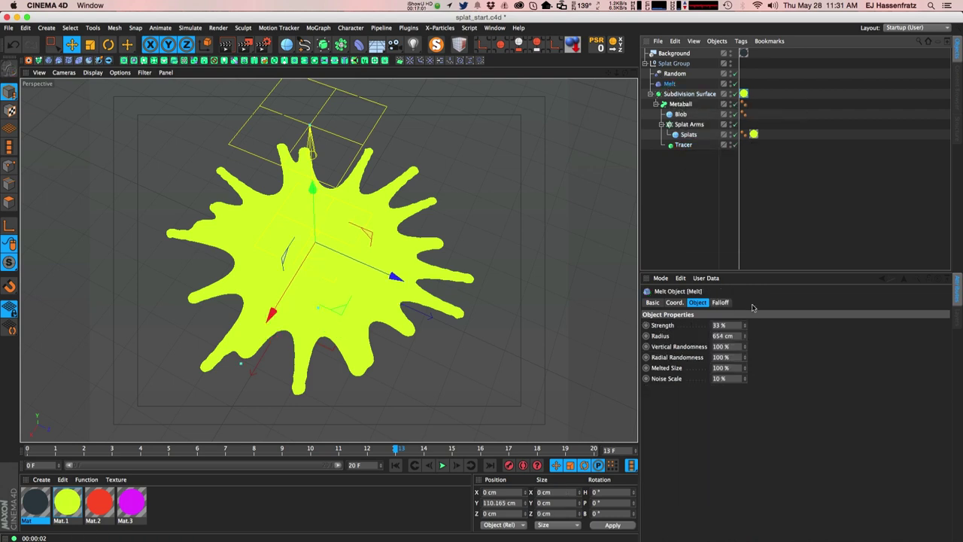
left_click(745, 329)
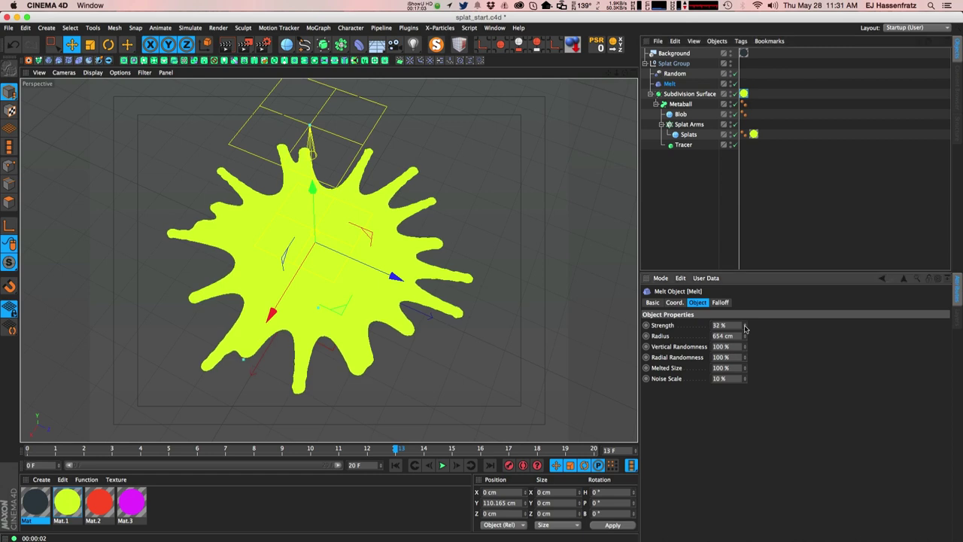
- Disable the Melt deformer and enable it again to compare the splat's shape with and without it
left_click(734, 83)
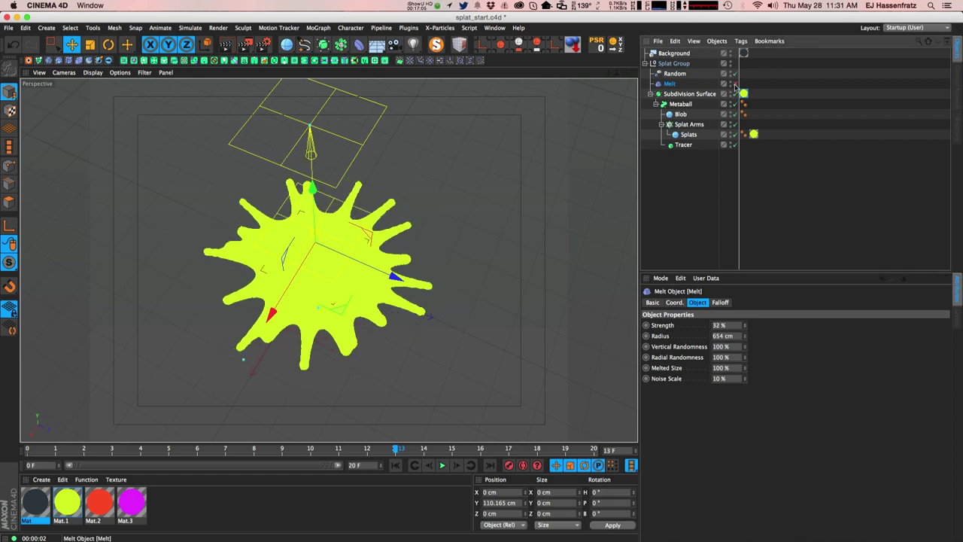
left_click_drag(342, 268, 316, 277, "alt")
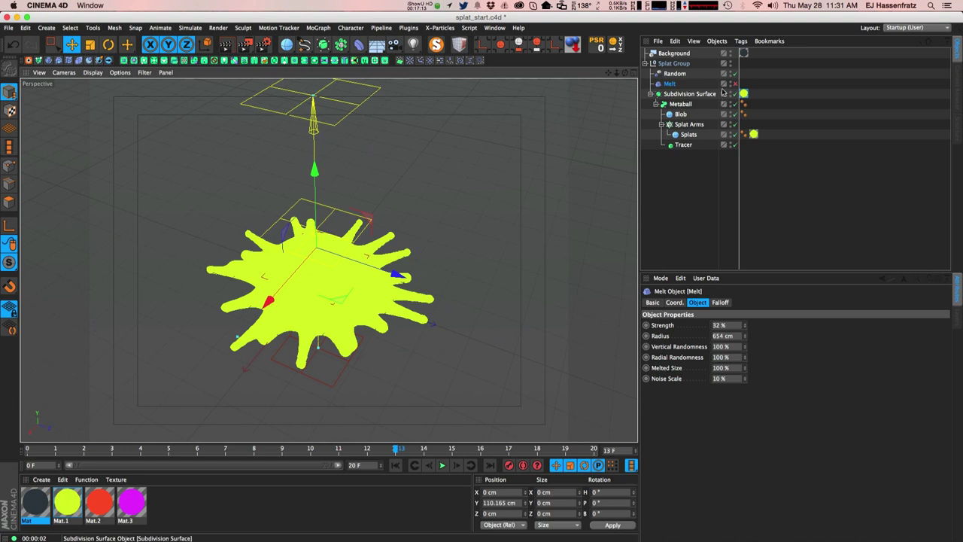
left_click(742, 85)
left_click(735, 85)
left_click_drag(382, 245, 361, 268, "alt")
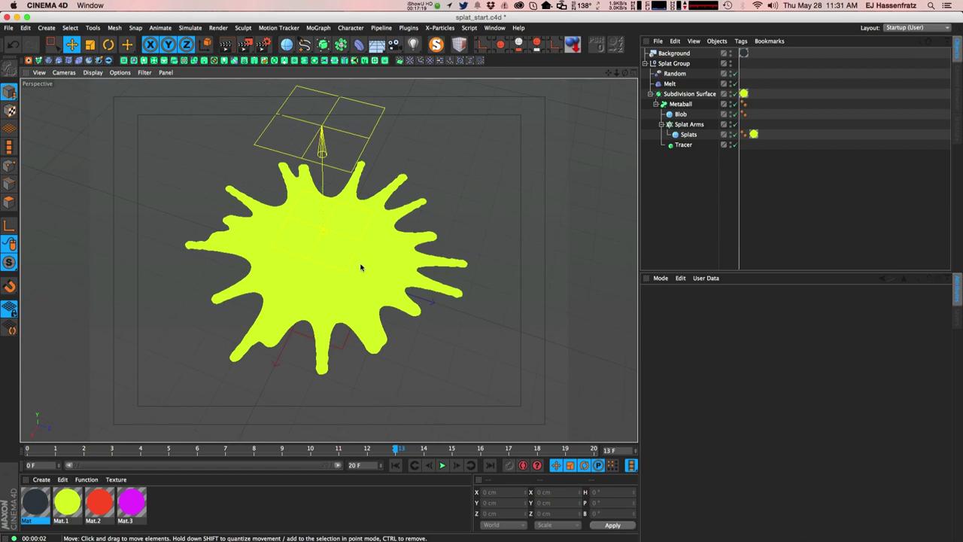